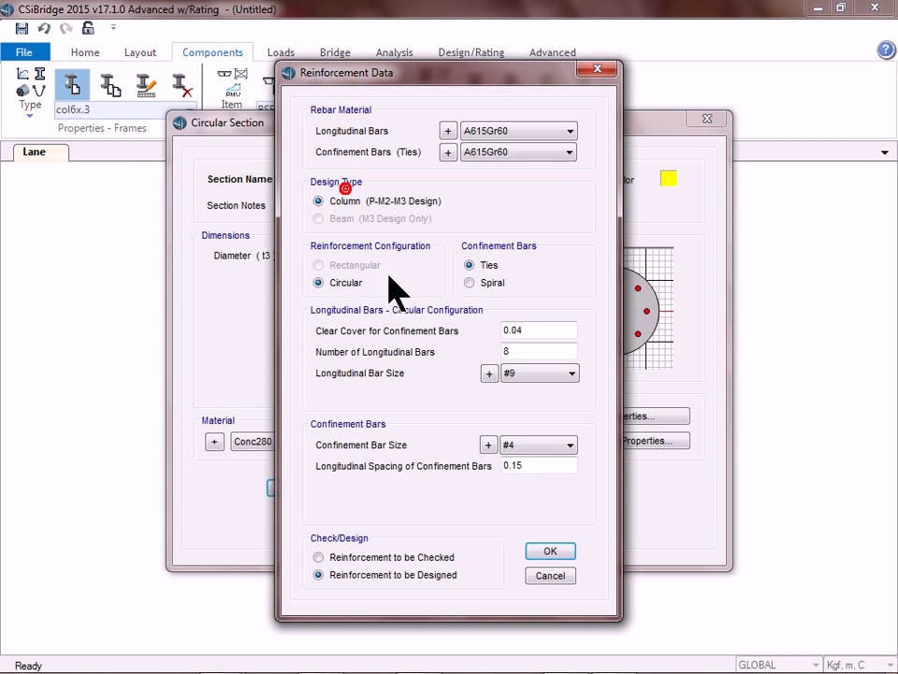
Step: Set the confinement bars of the circ50 circular section to Spiral and accept the reinforcement and section definitions
left_click(470, 279)
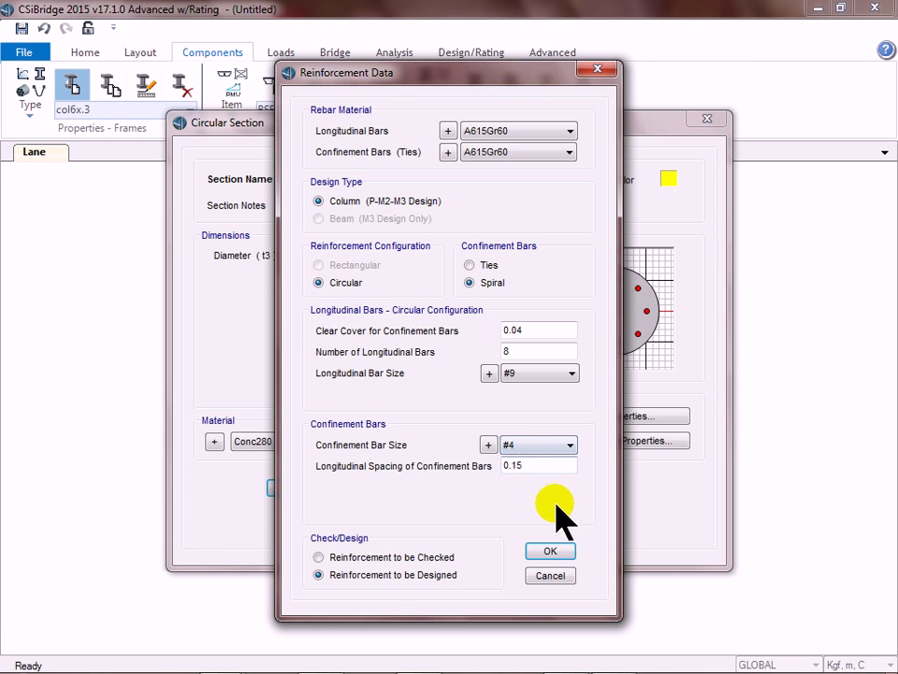
left_click(549, 550)
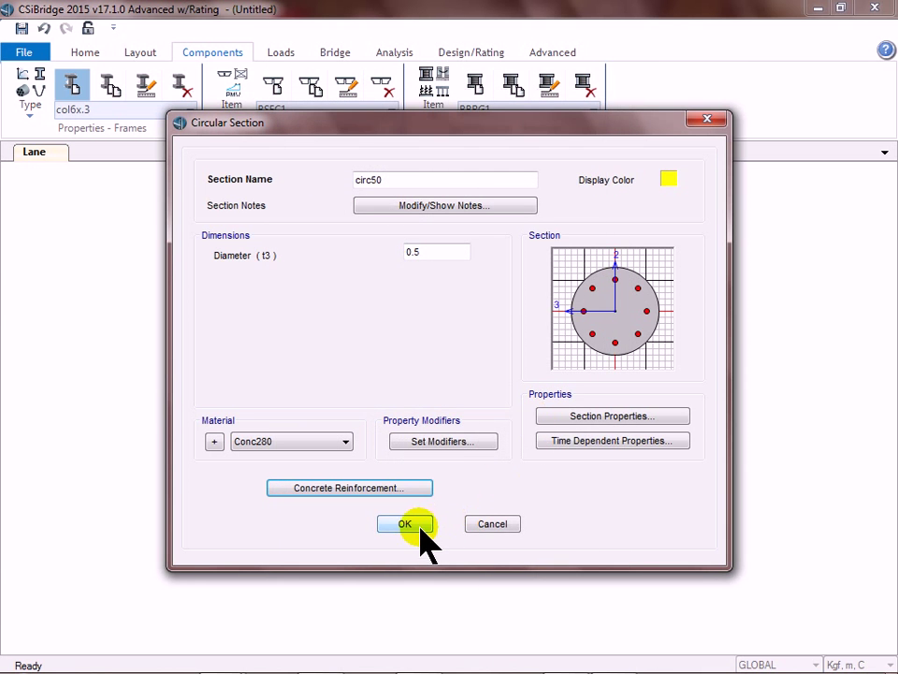
left_click(403, 524)
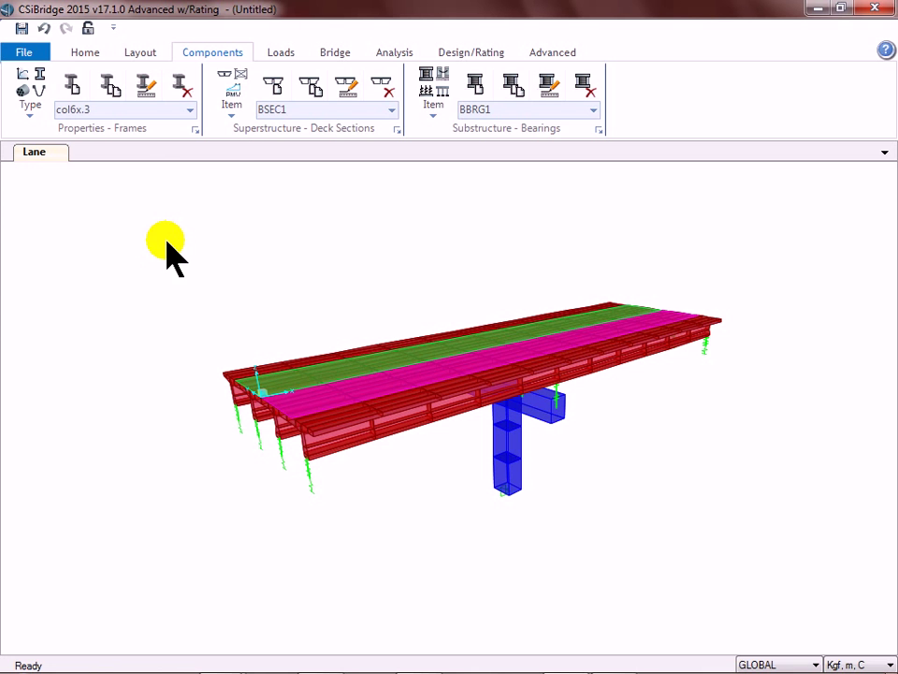
Step: Open the superstructure deck section BSEC1 for modification and rename it losa
left_click(230, 106)
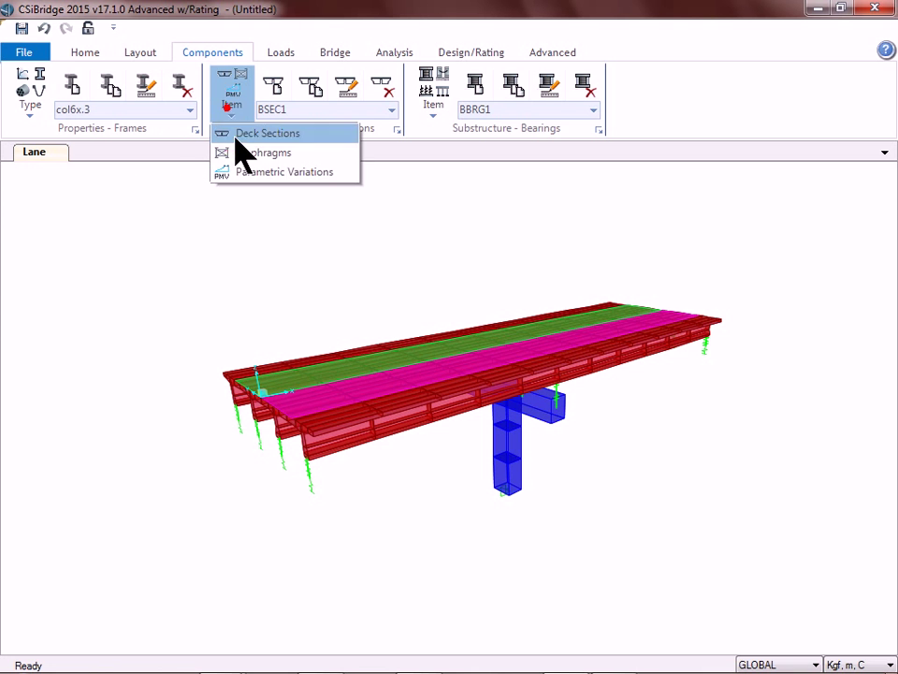
left_click(180, 132)
left_click(29, 98)
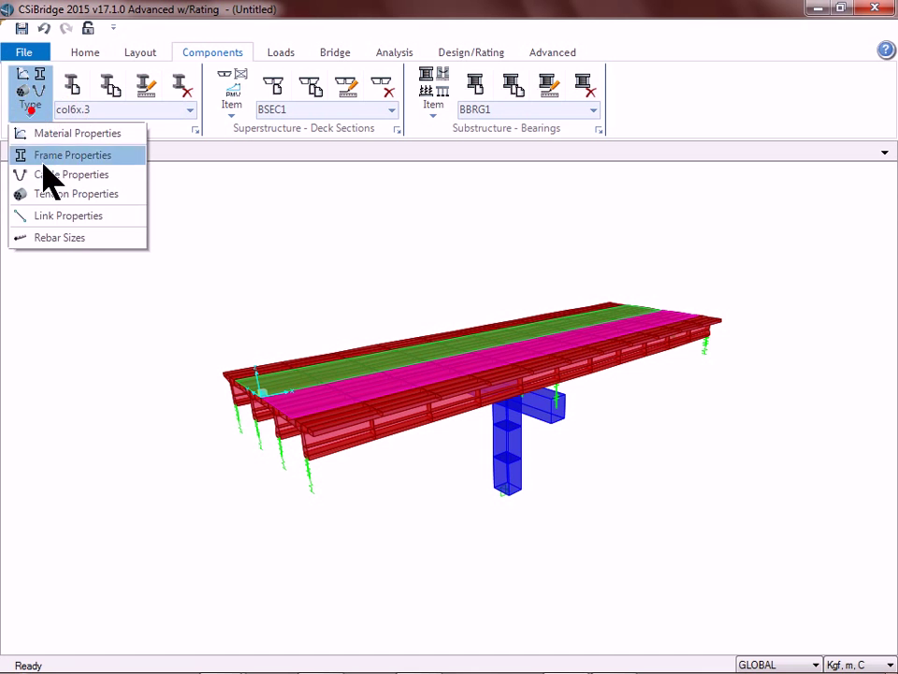
left_click(230, 104)
left_click(236, 105)
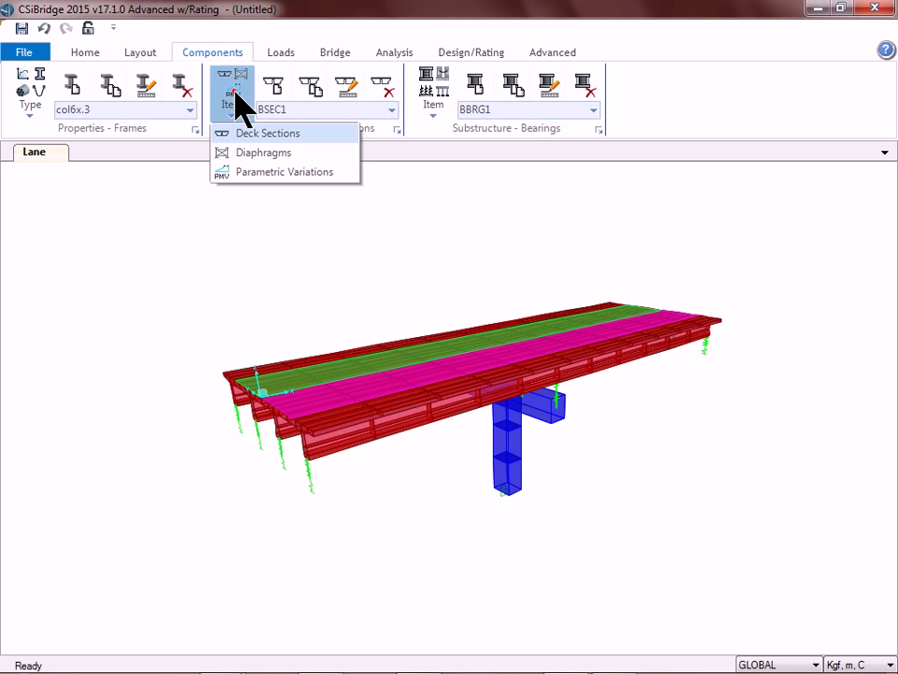
left_click(255, 136)
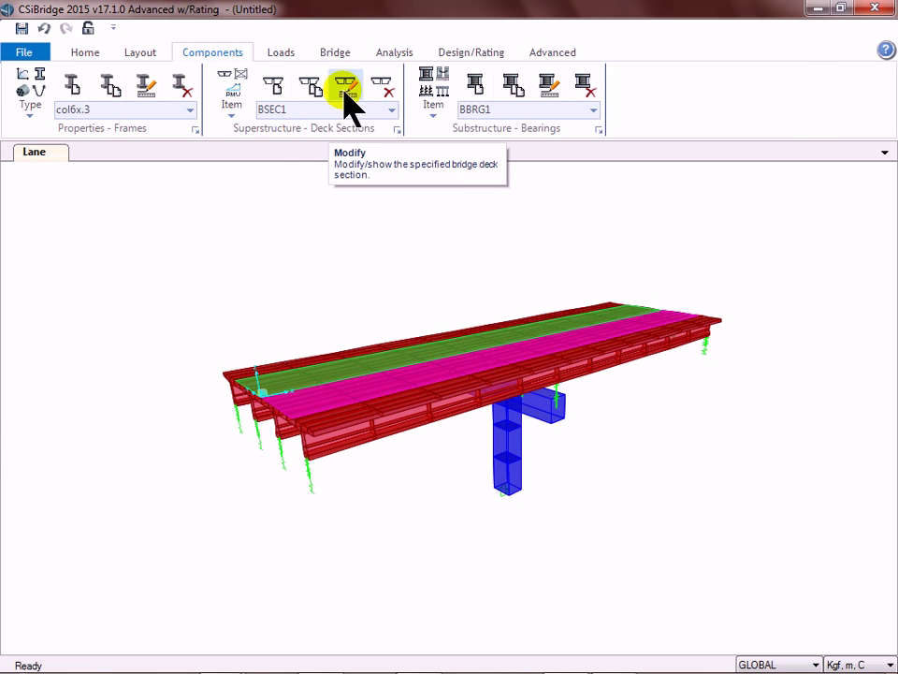
left_click(346, 87)
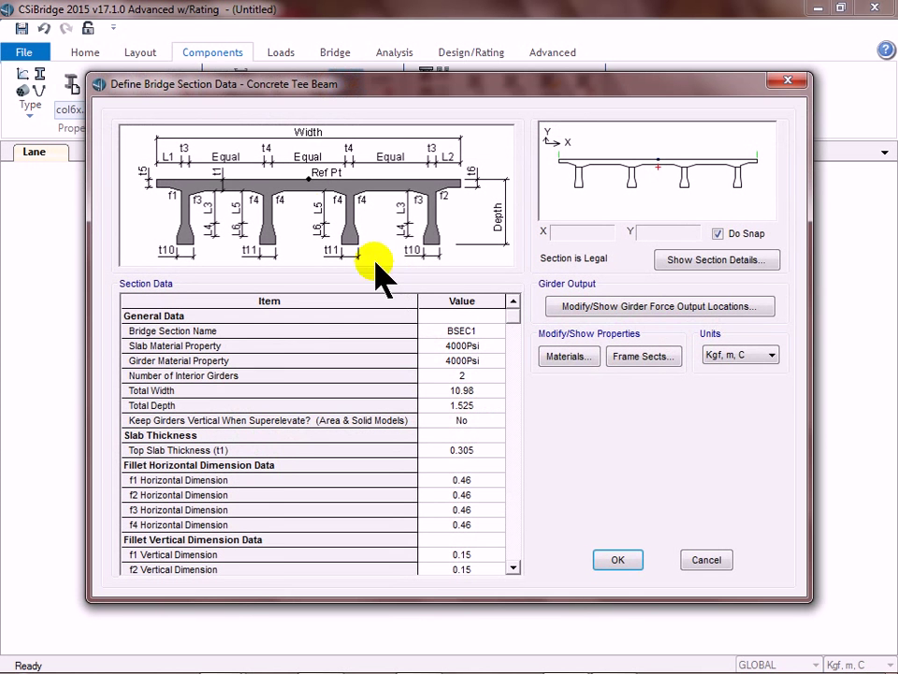
left_click(487, 332)
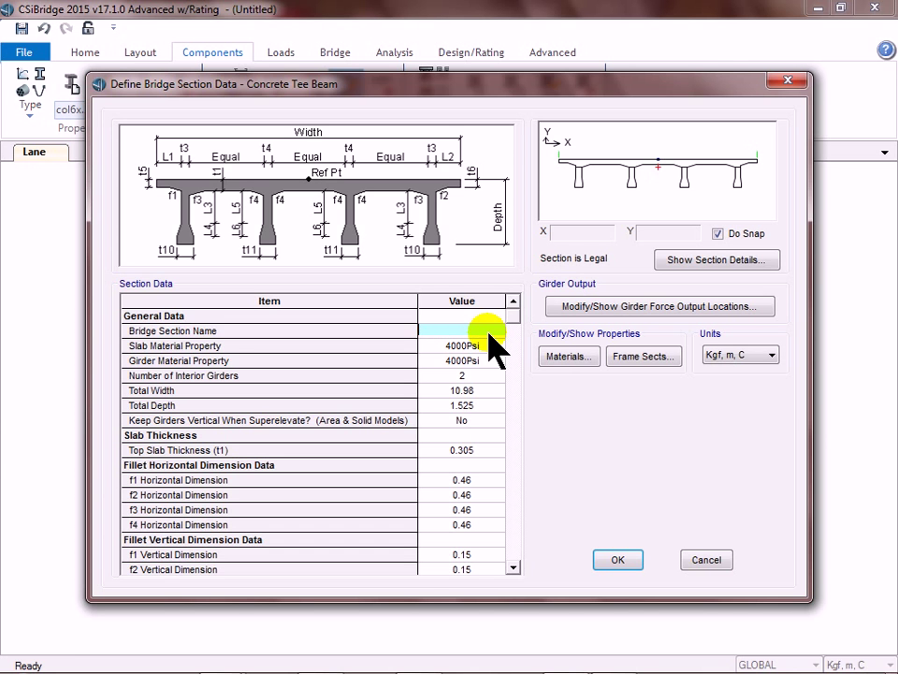
type("losa")
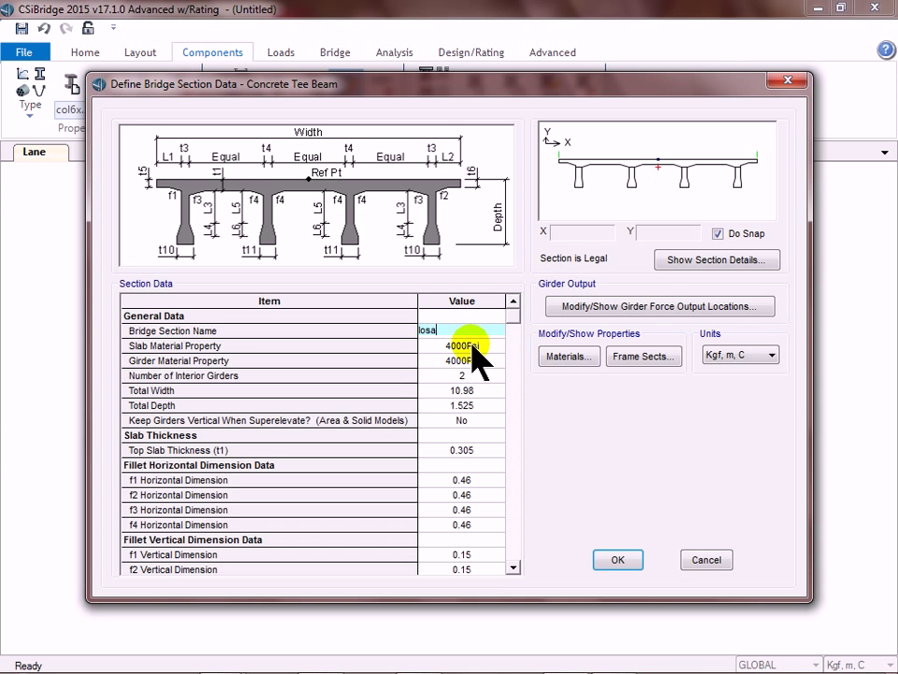
Step: Assign Conc280 as both the slab material and the girder material of the deck section
left_click(473, 346)
left_click(463, 377)
left_click(489, 362)
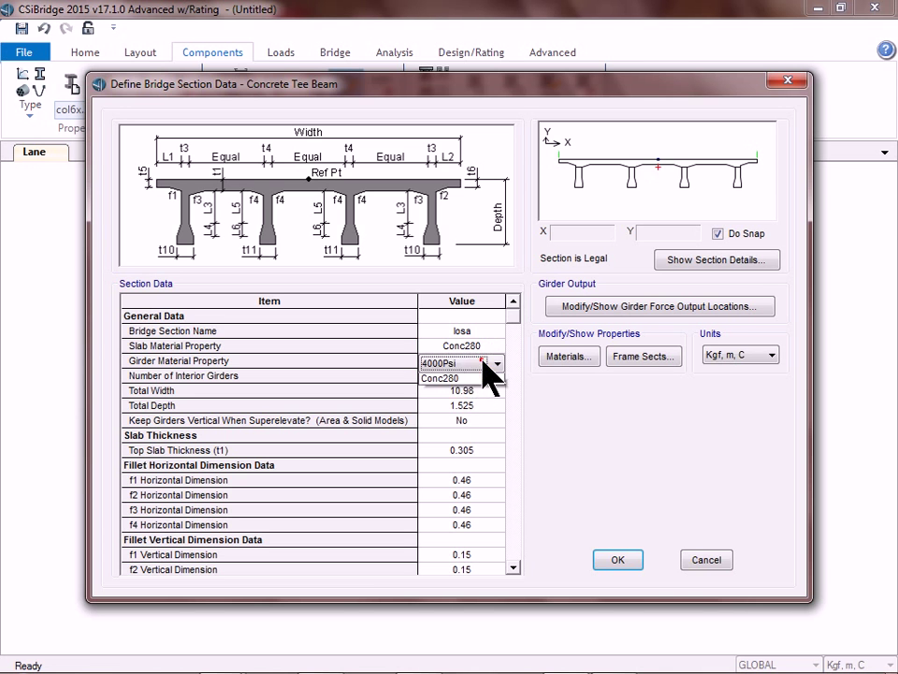
left_click(464, 392)
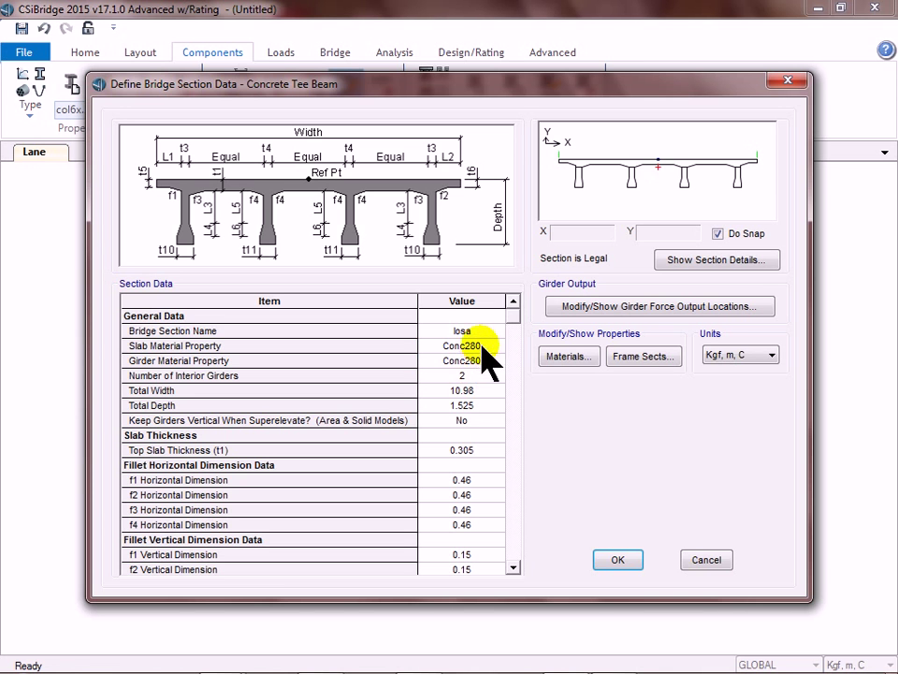
Step: Set the deck section's general data to 1 interior girder, total width 8 m and total depth 1.6 m
left_click(470, 376)
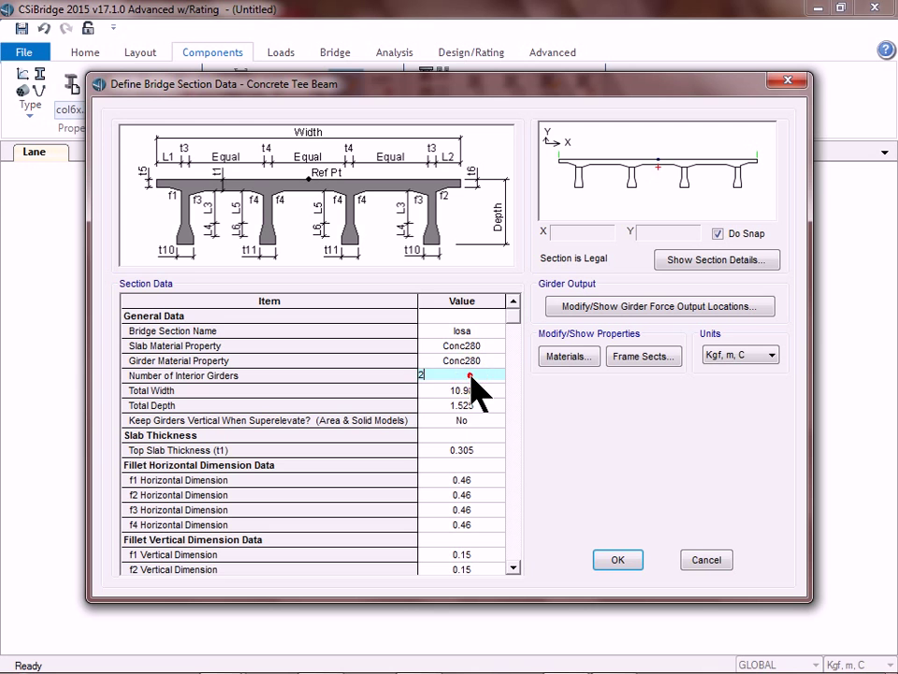
left_click_drag(455, 377, 417, 376)
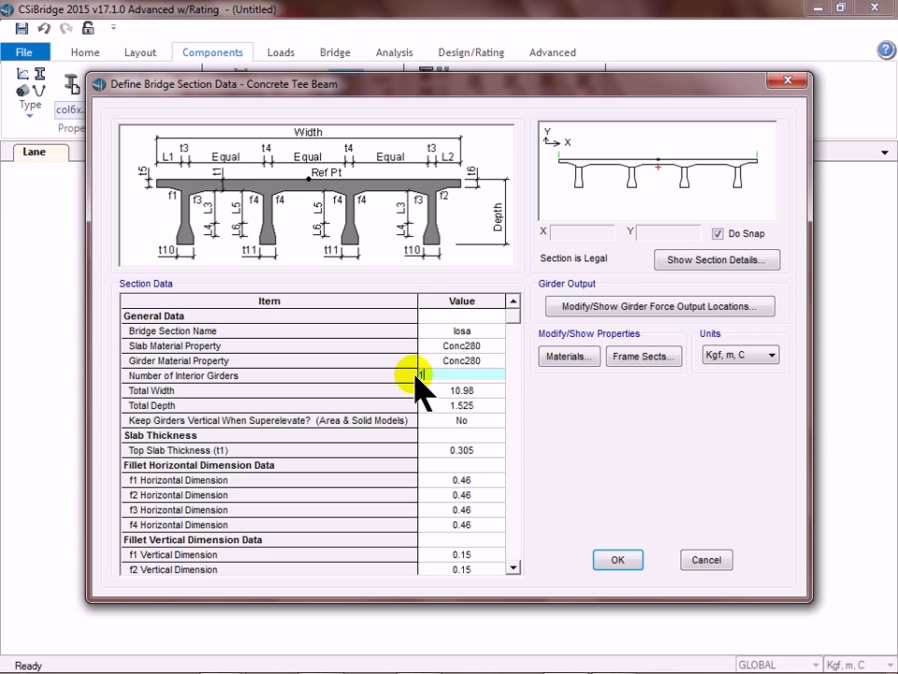
type("1")
left_click(468, 405)
left_click(483, 389)
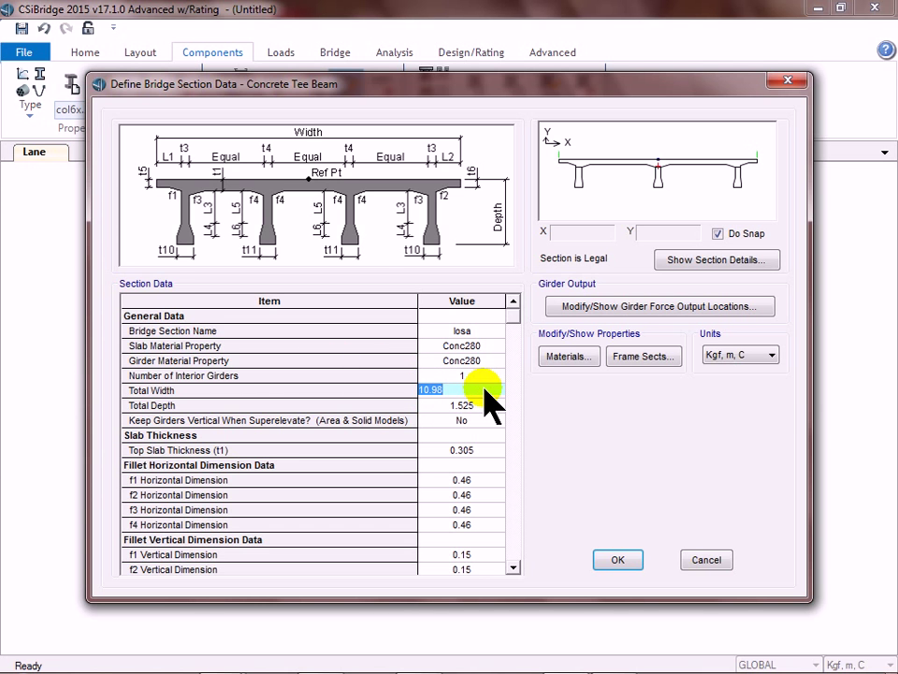
type("8")
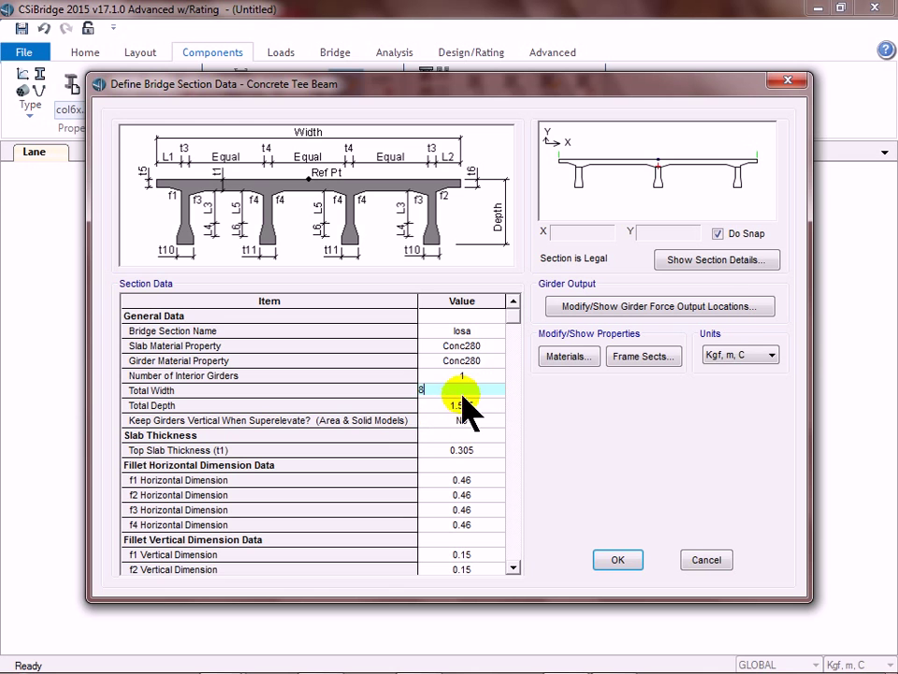
left_click(484, 404)
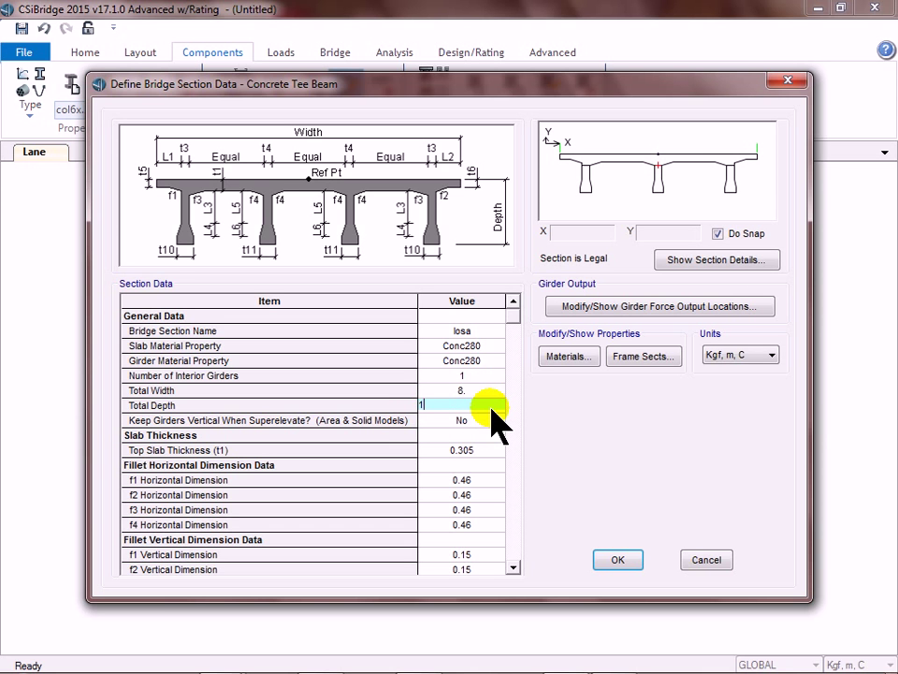
key("Return")
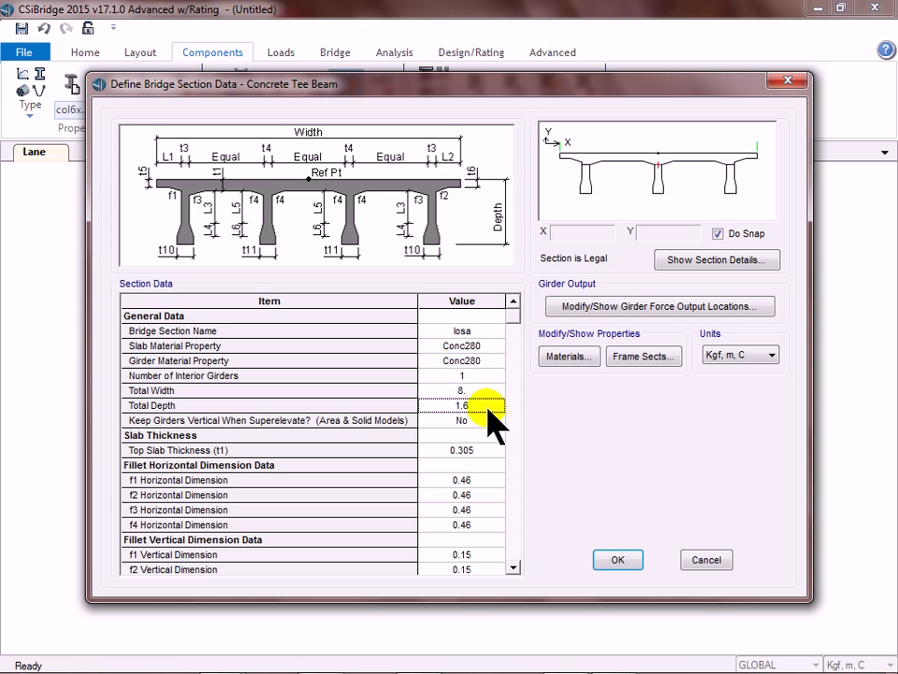
Step: Set the top slab thickness (t1) to 0.3 m
left_click(476, 450)
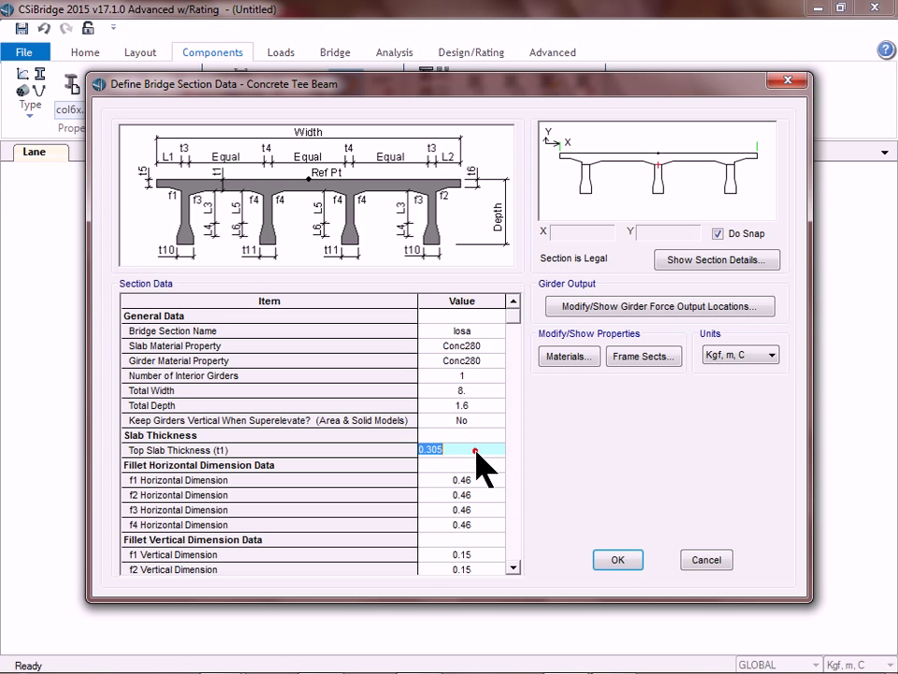
type(".3")
key("Return")
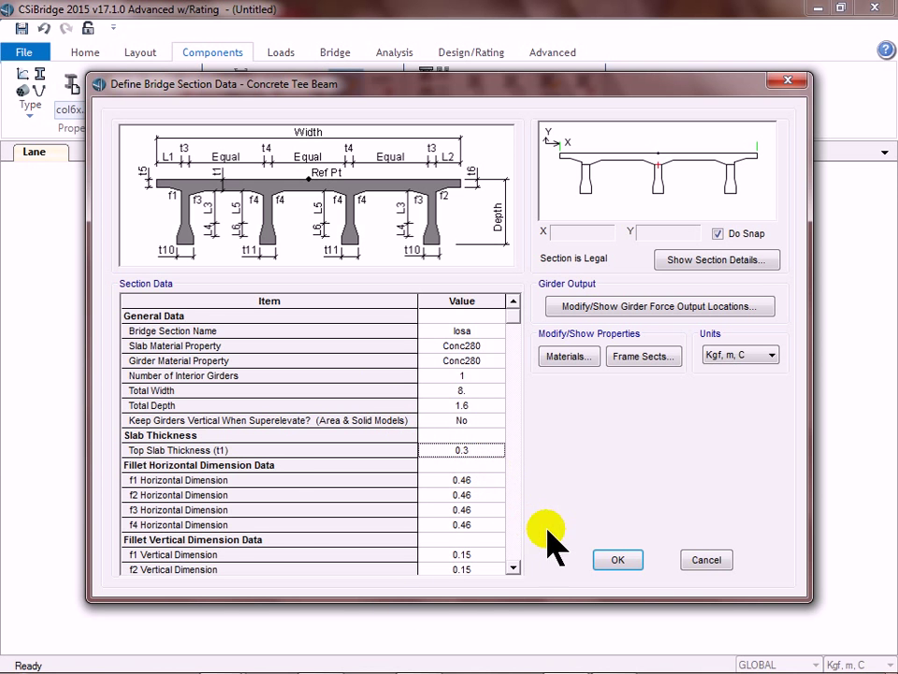
Step: Set the exterior girder depth above flare (L3) to 1.3 m and its flare depth (L4) to 0
left_click(513, 567)
left_click_drag(513, 567, 514, 567)
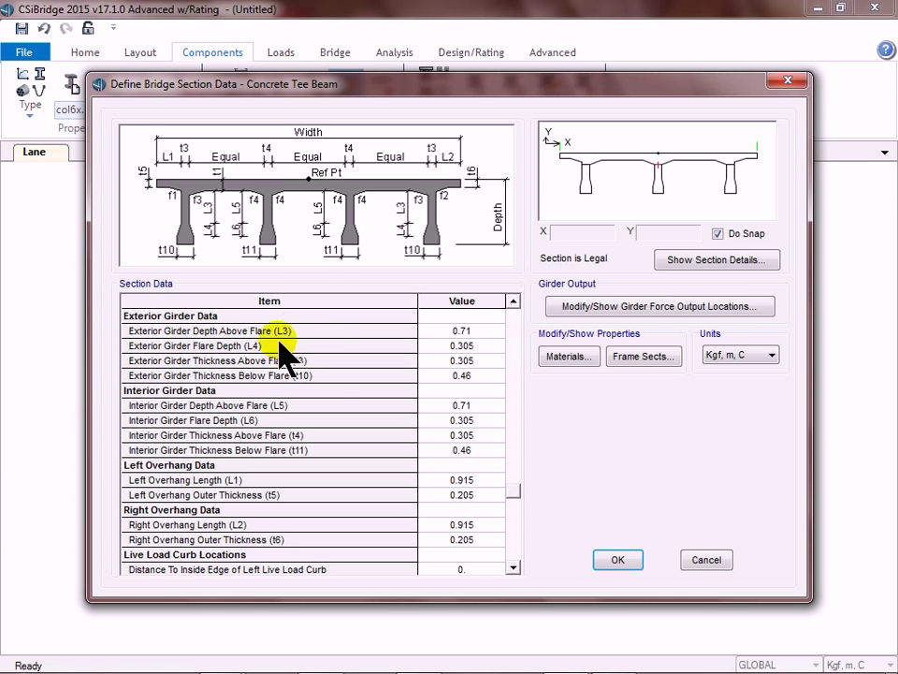
left_click(465, 331)
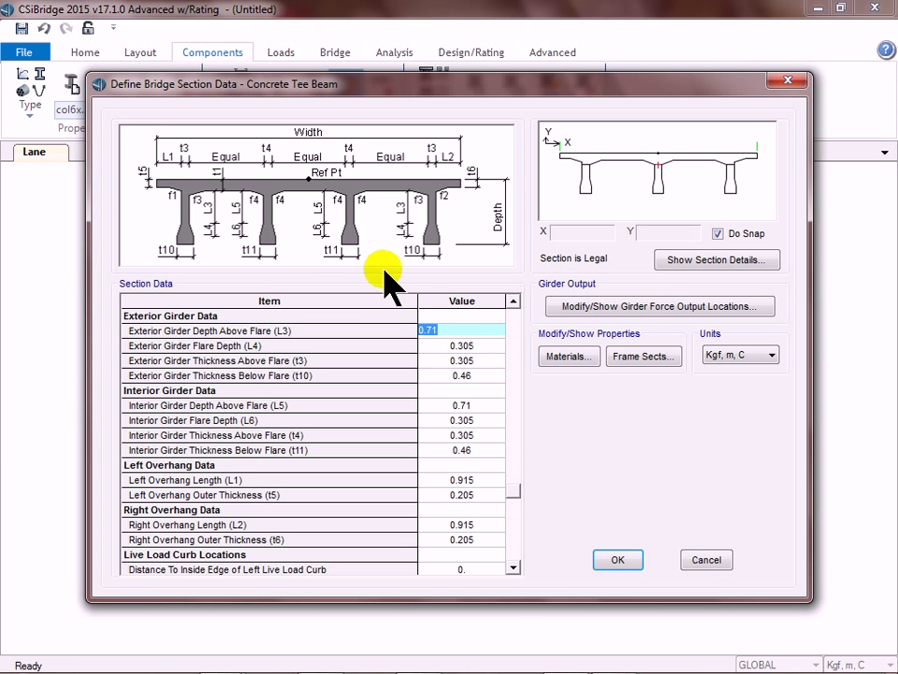
key("Return")
left_click(466, 344)
type("0")
key("Return")
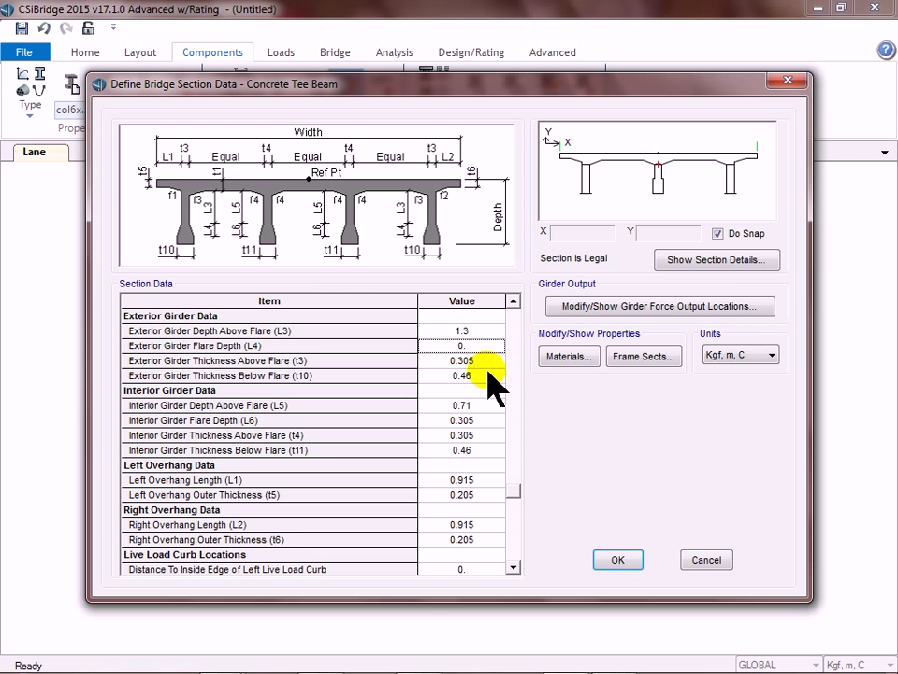
Step: Set the exterior girder thickness above flare (t3) and below flare (t10) to 0.3 m each
left_click(482, 361)
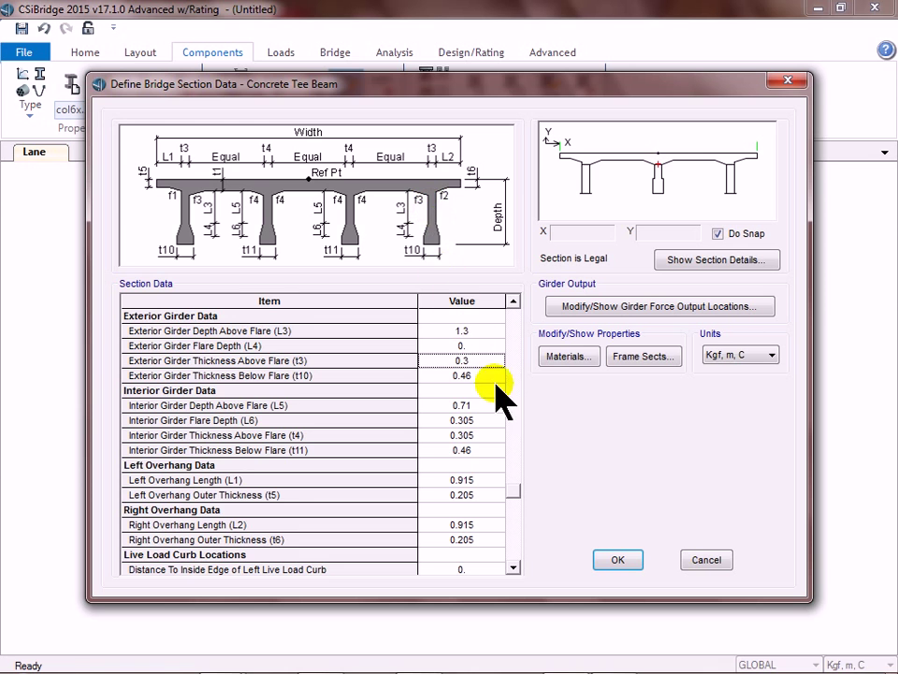
left_click(428, 361)
left_click(485, 375)
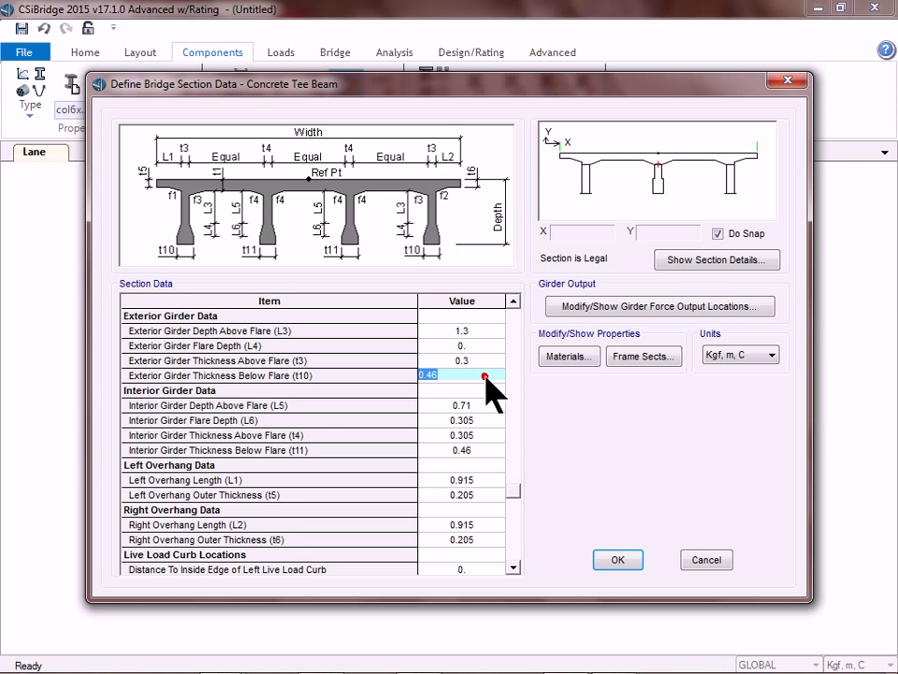
key("BackSpace")
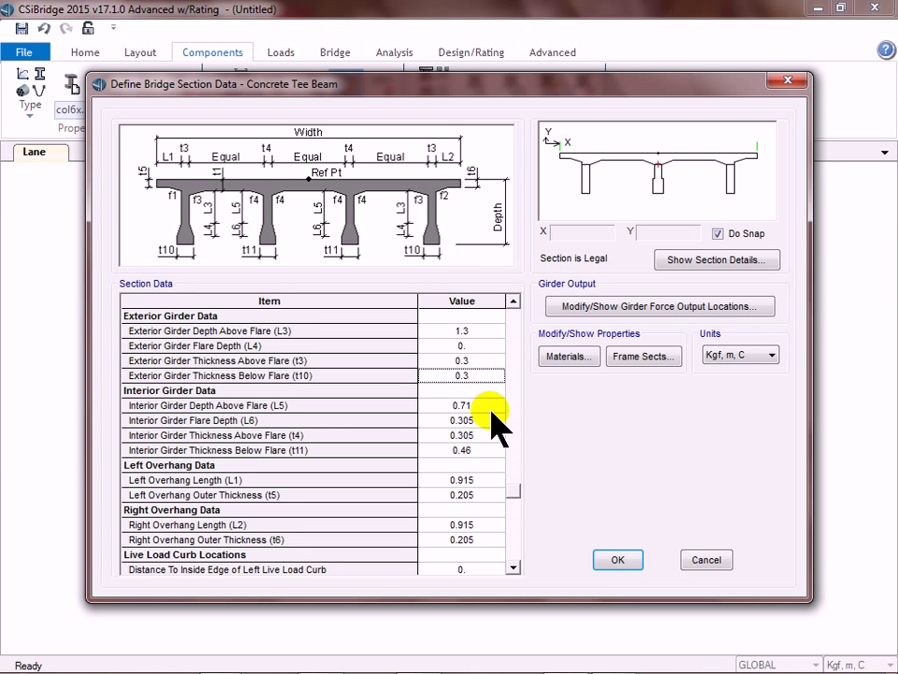
Step: Set the interior girder depth above flare (L5) to 1.3 m and its flare depth (L6) to 0
left_click(485, 407)
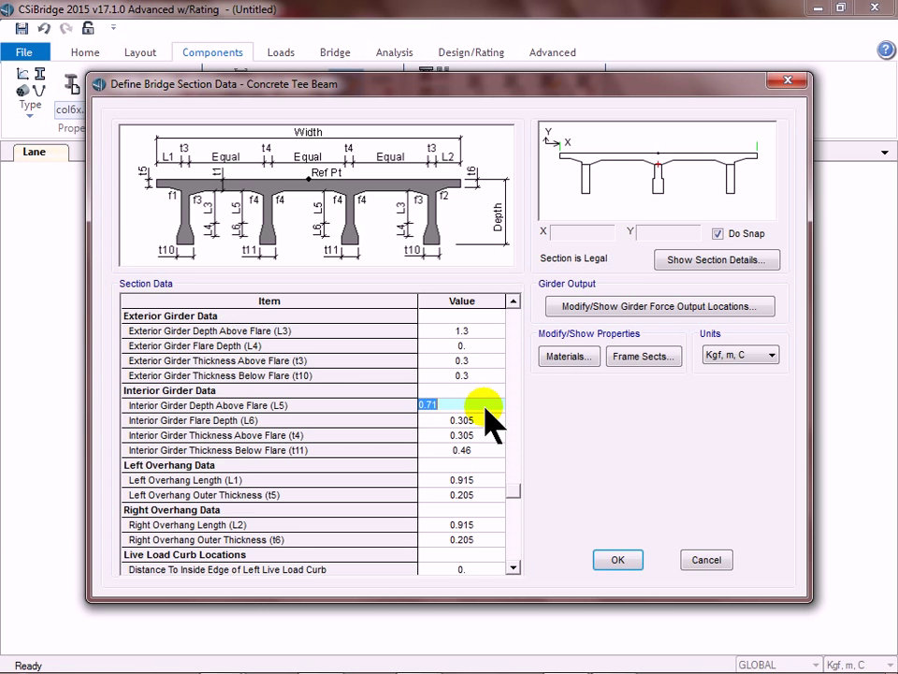
type("1.3")
key("Return")
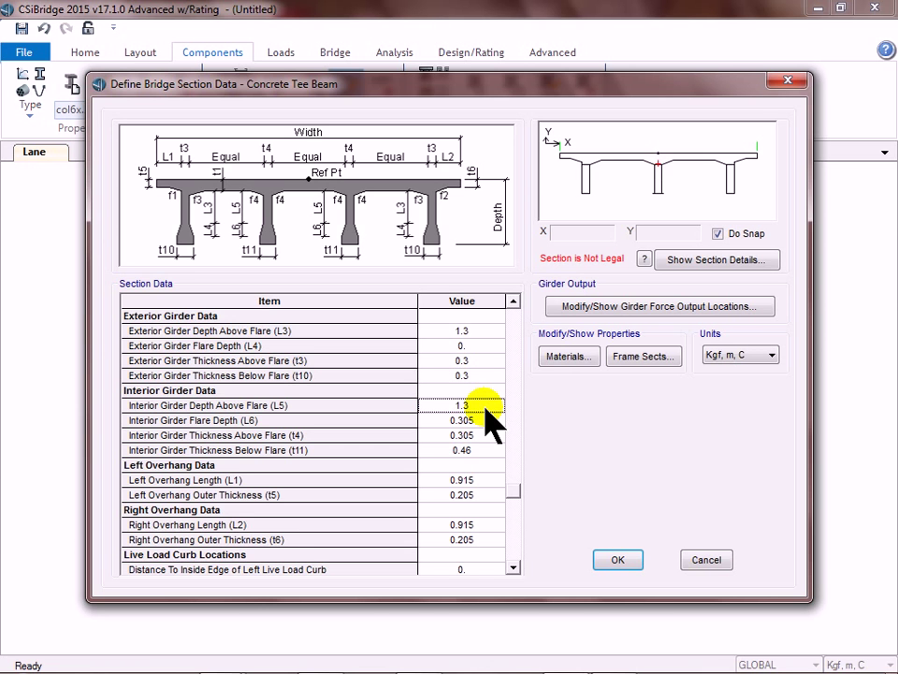
left_click(485, 423)
key("BackSpace")
type("0.")
key("Return")
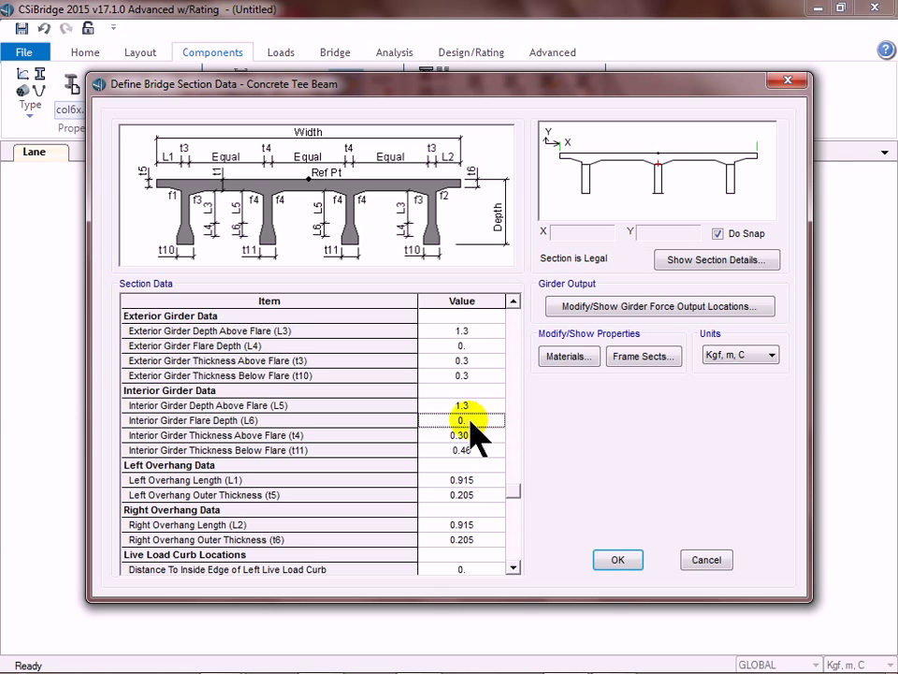
Step: Set the interior girder thickness above flare (t4) and below flare (t11) to 0.3 m each
left_click(464, 437)
key("BackSpace")
type("0.3")
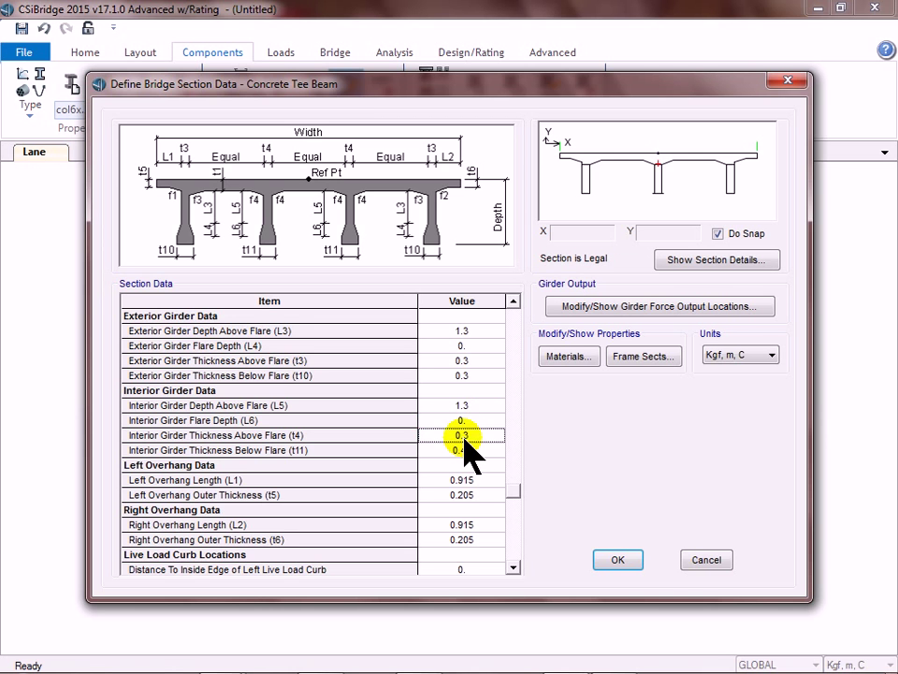
key("Return")
left_click(465, 451)
type("0.3")
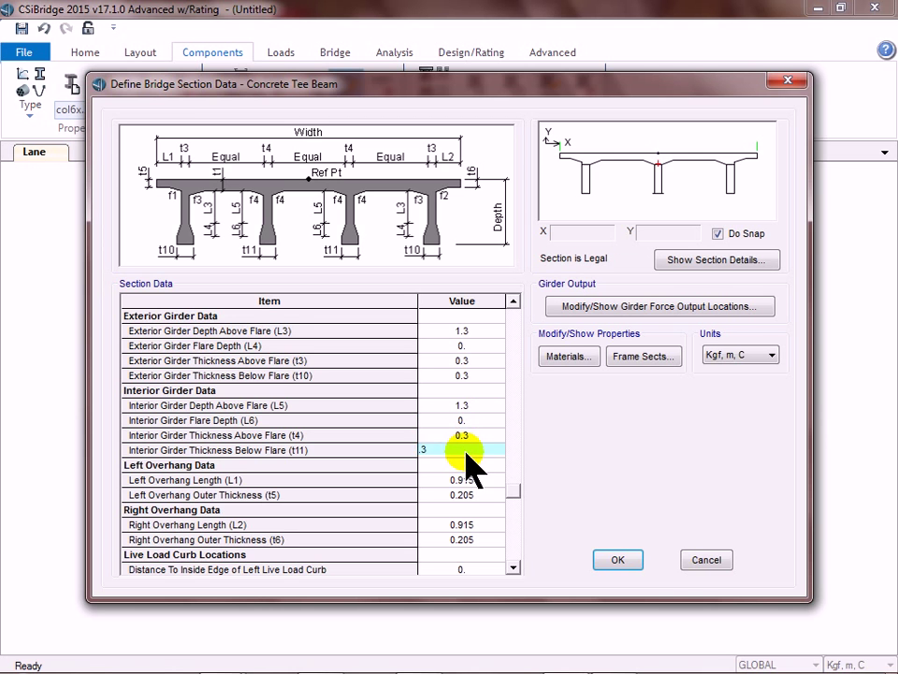
key("Return")
Step: Set the left overhang length (L1) to 1 m and its outer thickness (t5) to 0.15 m
left_click(513, 567)
left_click(513, 567)
left_click(513, 567)
left_click(513, 567)
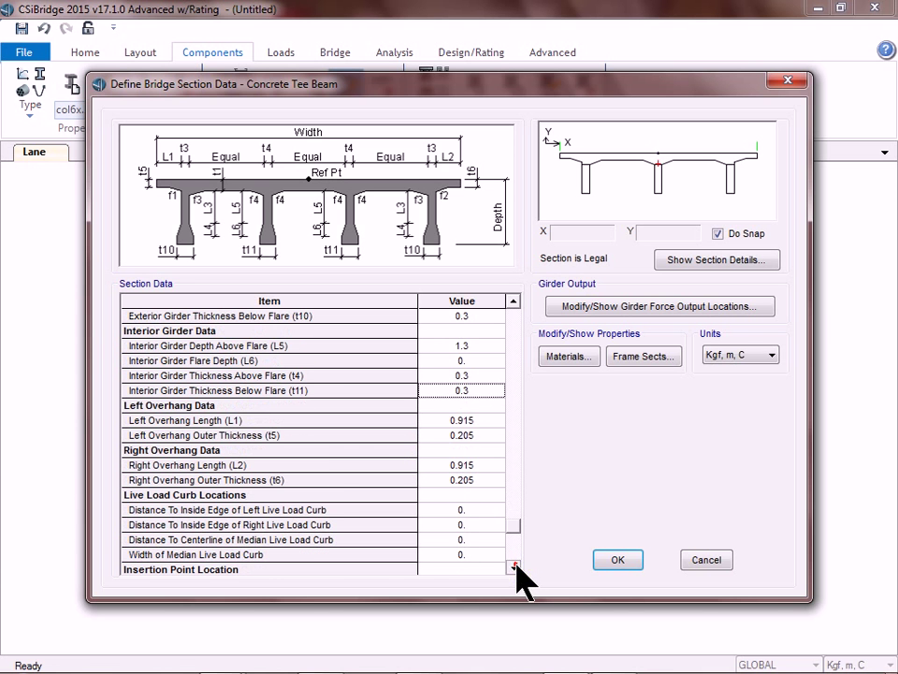
left_click(472, 421)
type("1")
key("Return")
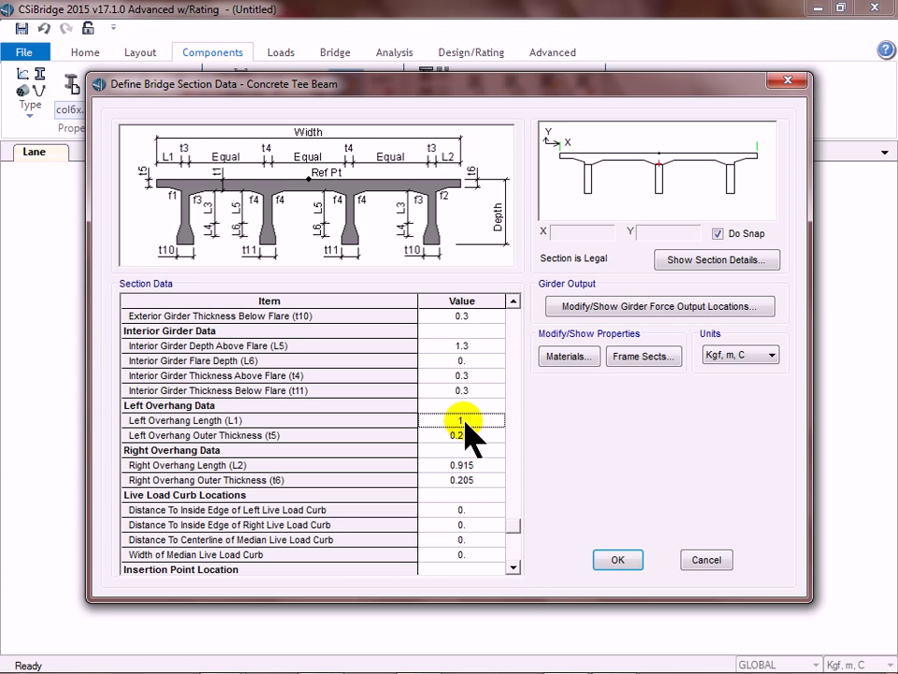
left_click(473, 435)
key("BackSpace")
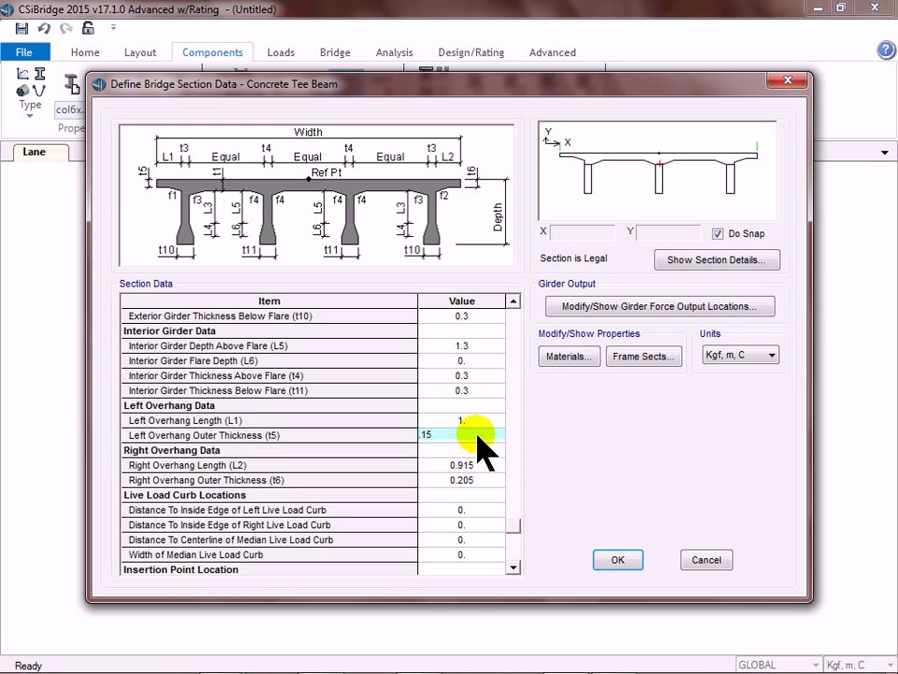
Step: Set the right overhang length (L2) to 1 m and its outer thickness (t6) to 0.15 m
left_click(483, 463)
type("1.")
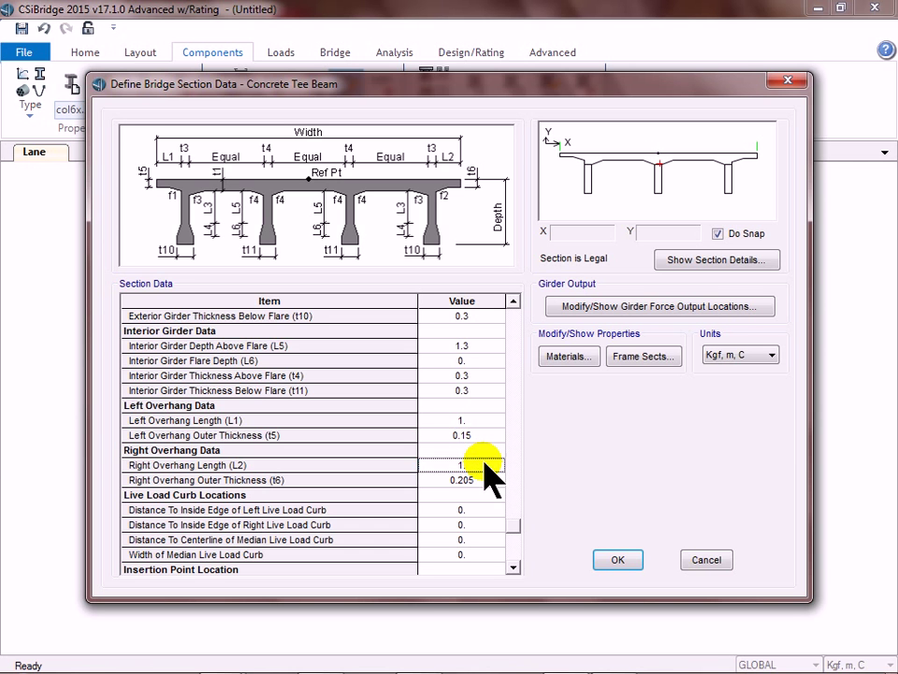
left_click(486, 480)
type("0.15")
key("Return")
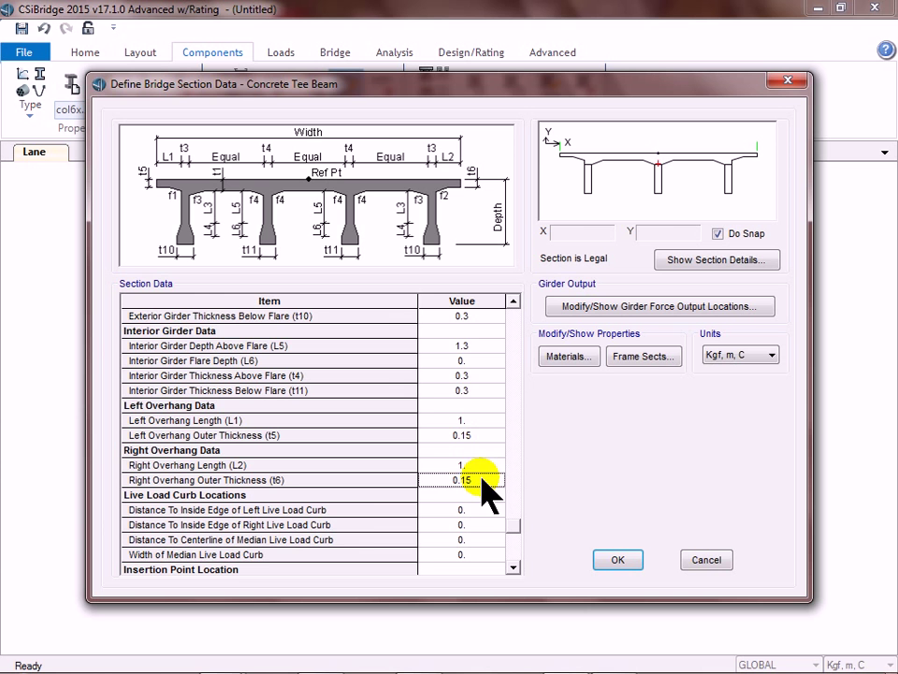
Step: Set the vertical dimensions of fillets f1, f2, f3 and f4 to 0 and accept the tee beam section losa
left_click(481, 347)
double_click(513, 300)
left_click(512, 300)
left_click(513, 300)
left_click(513, 300)
left_click(472, 344)
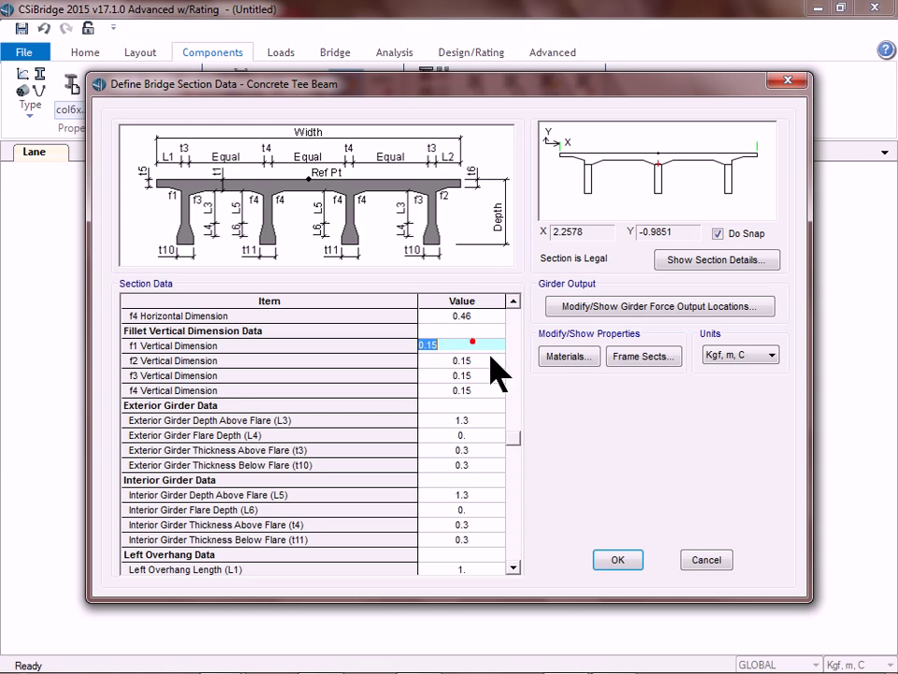
key("Return")
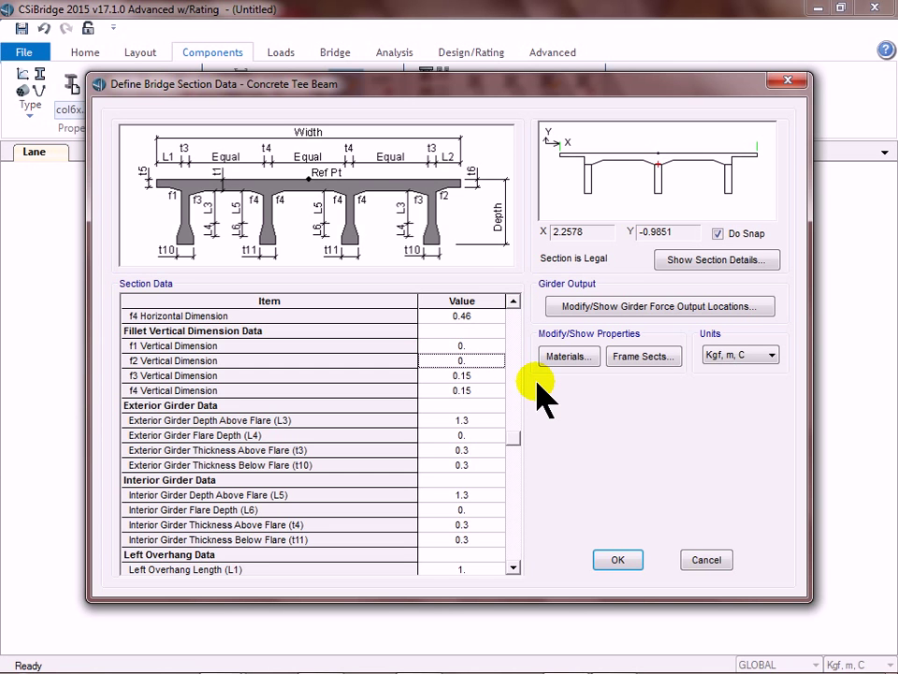
key("Return")
key("Down")
type("0")
key("Return")
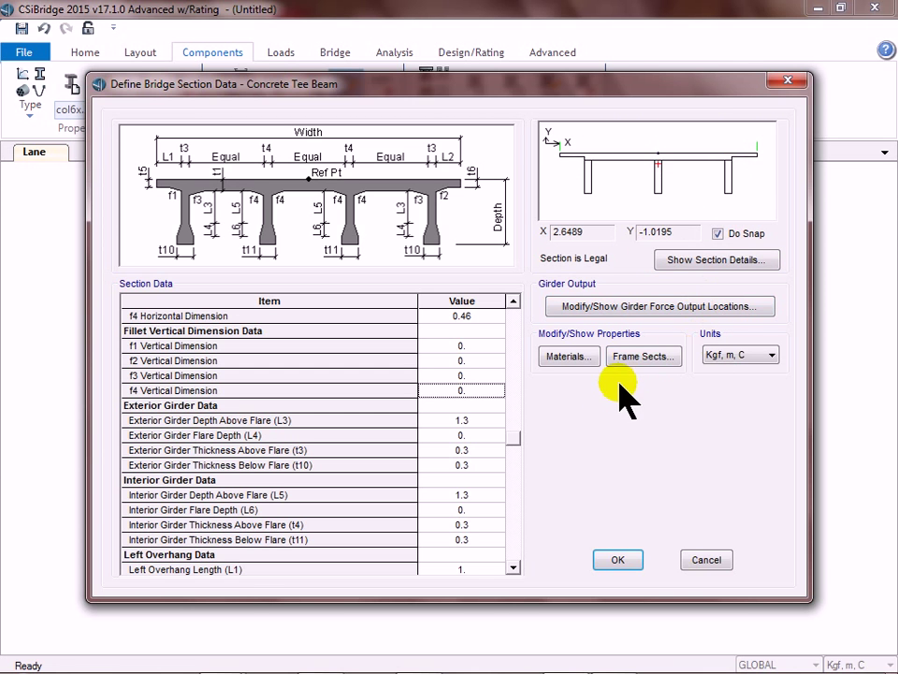
mouse_move(515, 433)
left_mouse_down()
mouse_move(515, 258)
mouse_move(513, 277)
left_mouse_up()
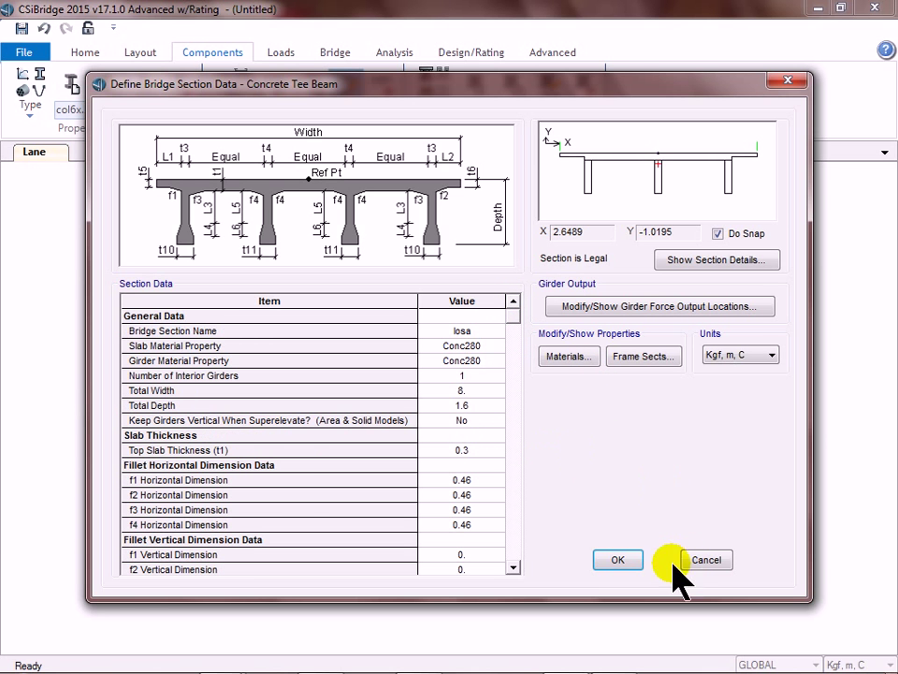
left_click(626, 559)
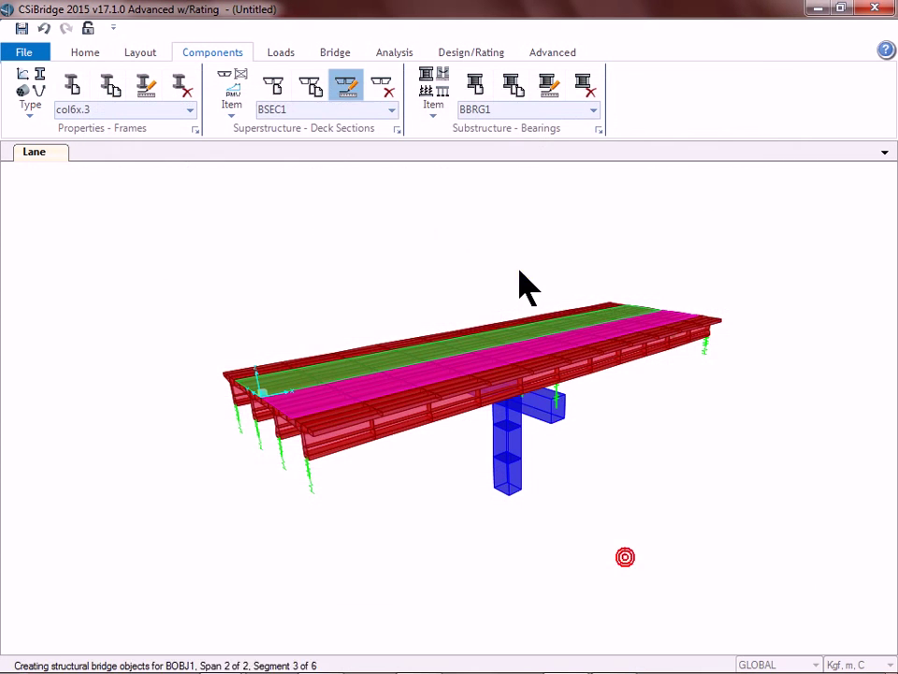
Step: Add a solid diaphragm property named VD with a thickness of 0.3 m
left_click(231, 103)
left_click(281, 161)
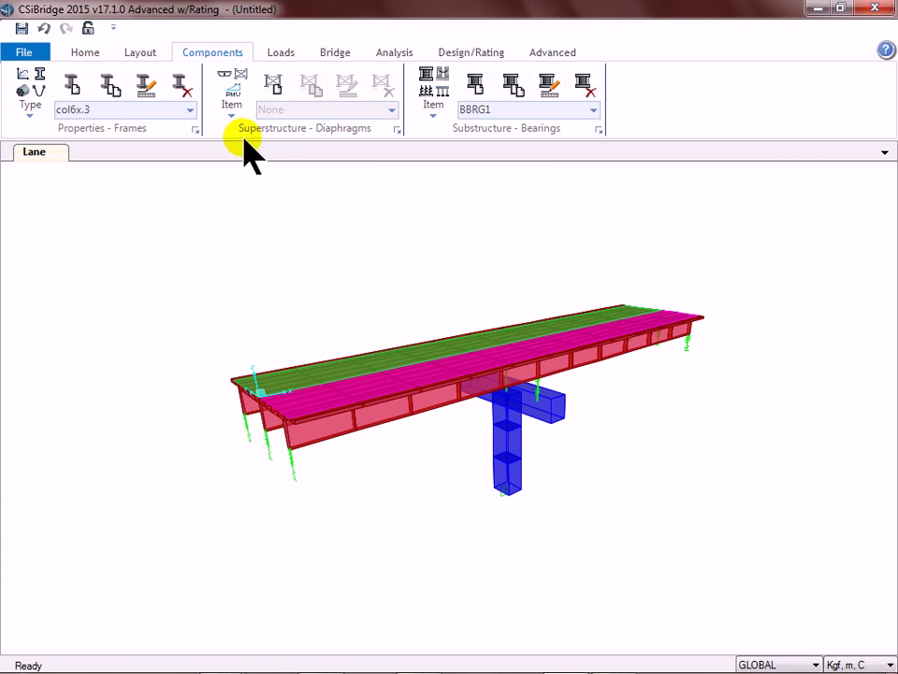
left_click(274, 87)
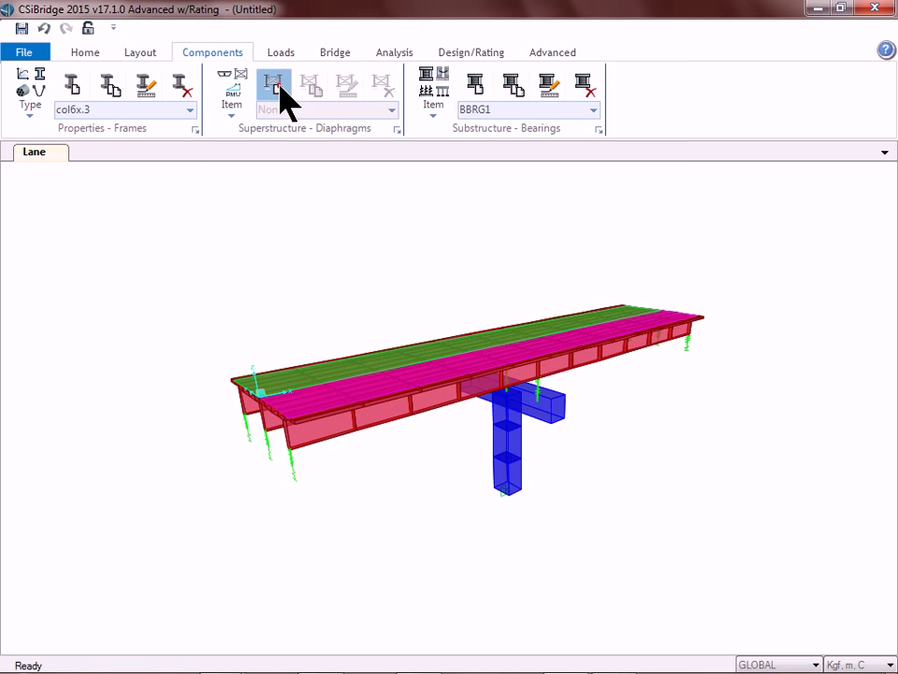
left_click_drag(454, 280, 413, 281)
left_click(386, 131)
left_click_drag(344, 132, 378, 131)
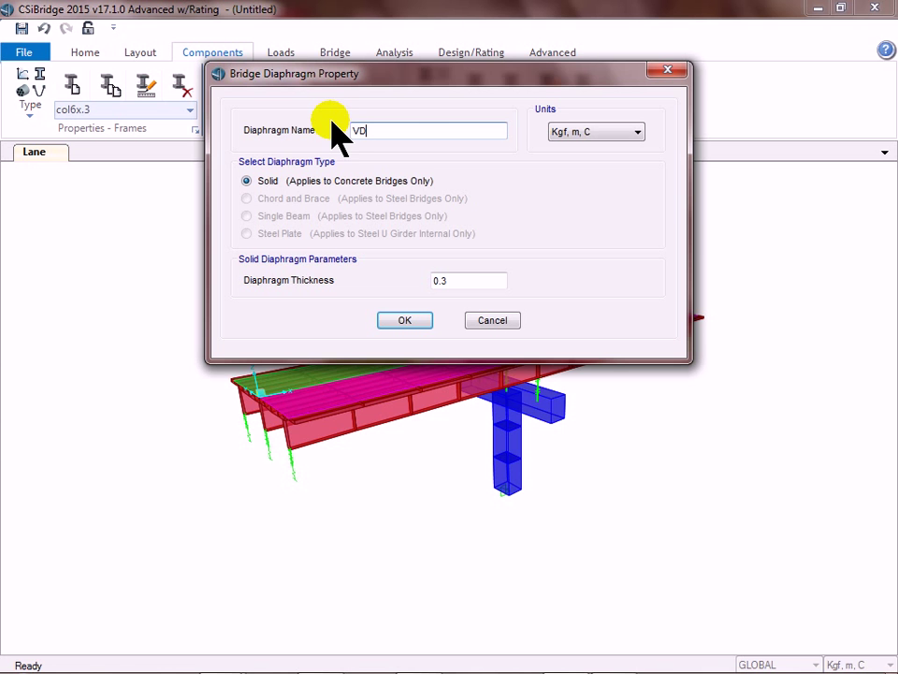
left_click(412, 322)
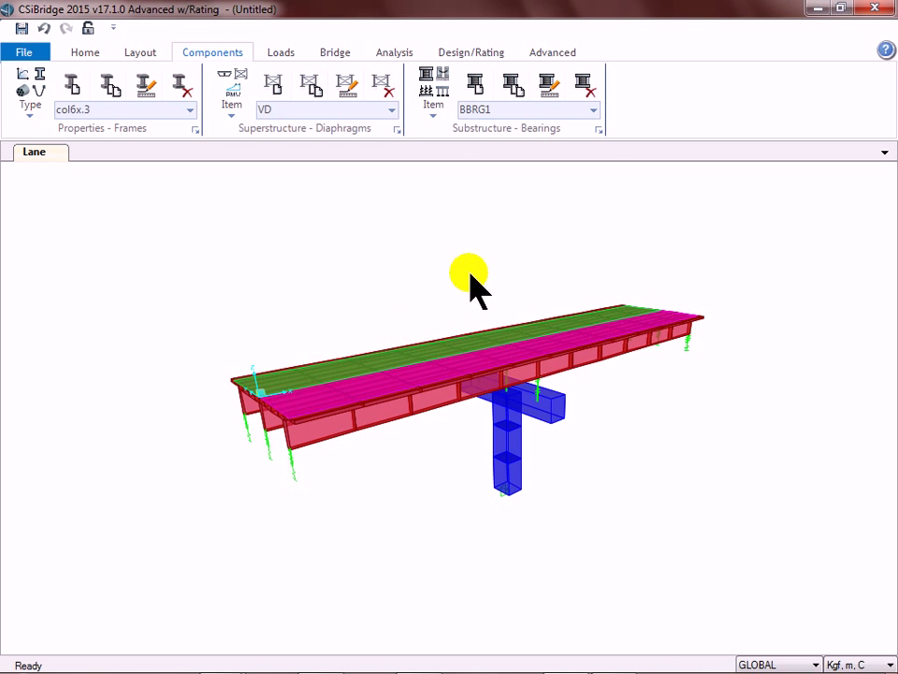
left_click(231, 93)
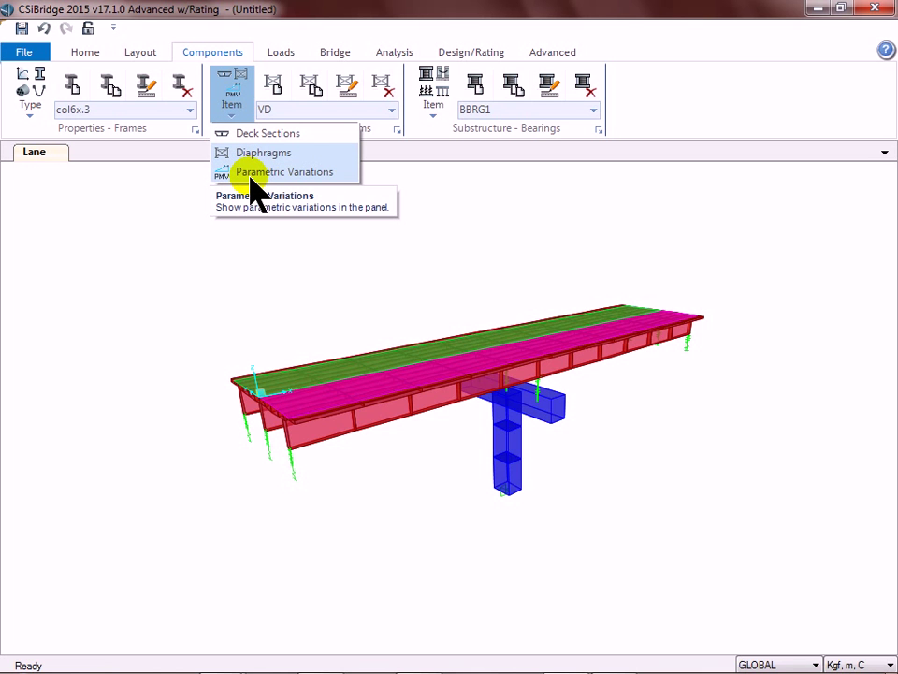
left_click(242, 148)
left_click(234, 114)
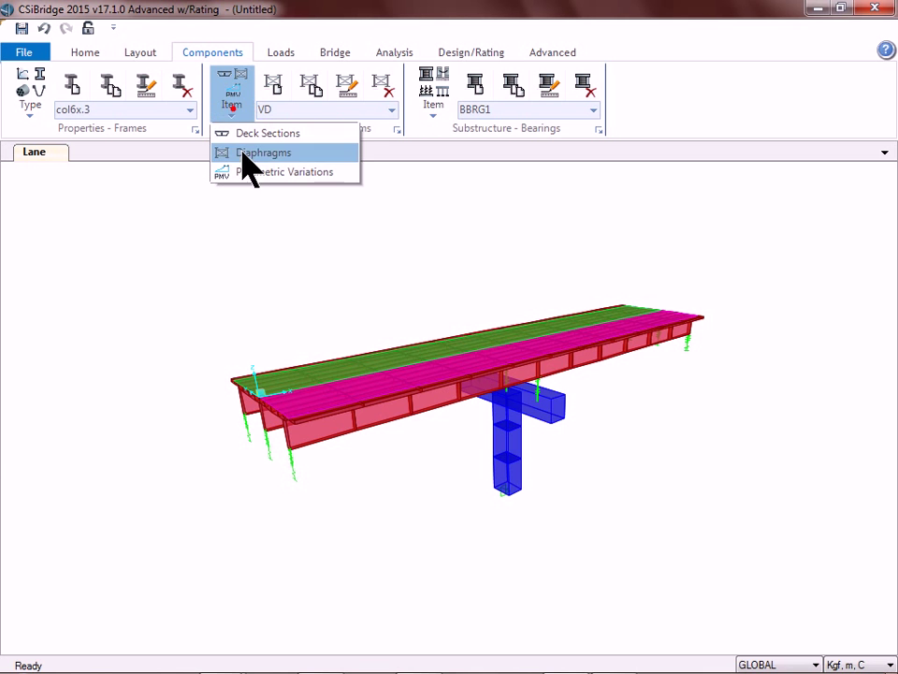
Step: Rename the bearing property BBRG1 as apoyo fijo, keeping its user-defined releases
left_click(450, 111)
left_click(449, 113)
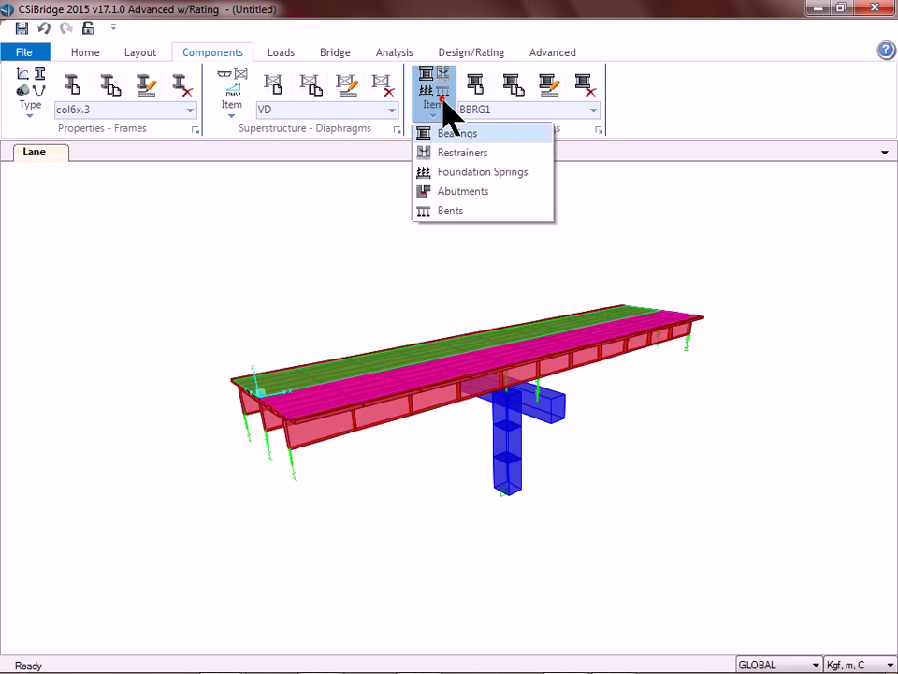
left_click(459, 137)
left_click(549, 84)
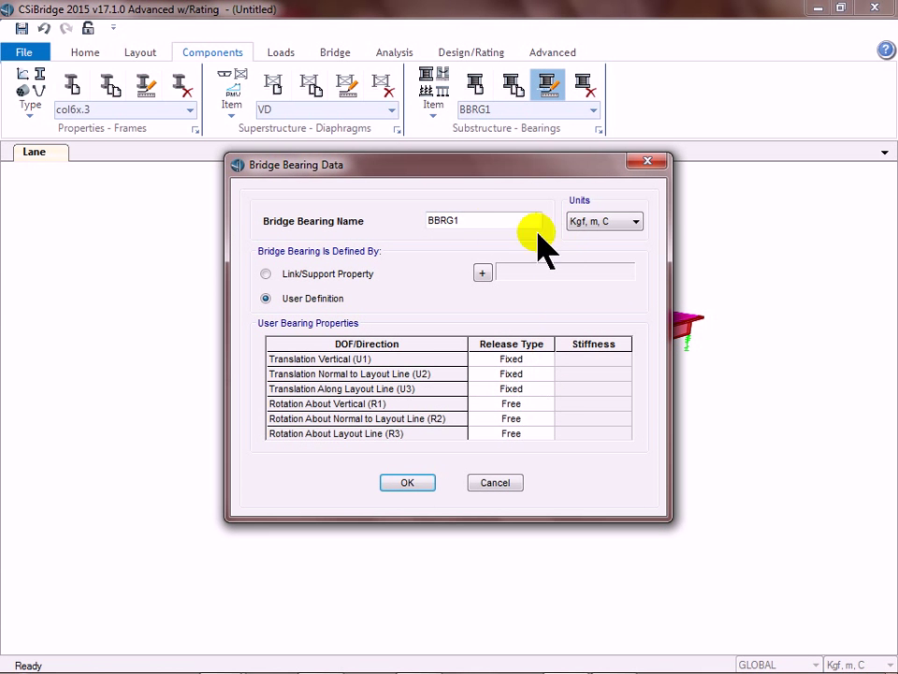
double_click(486, 225)
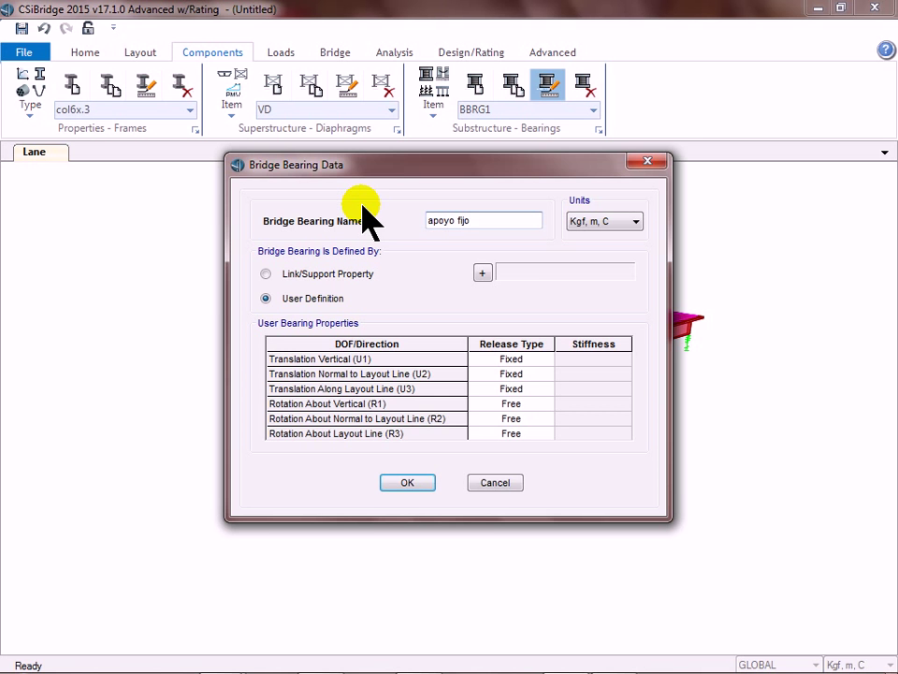
left_click(409, 483)
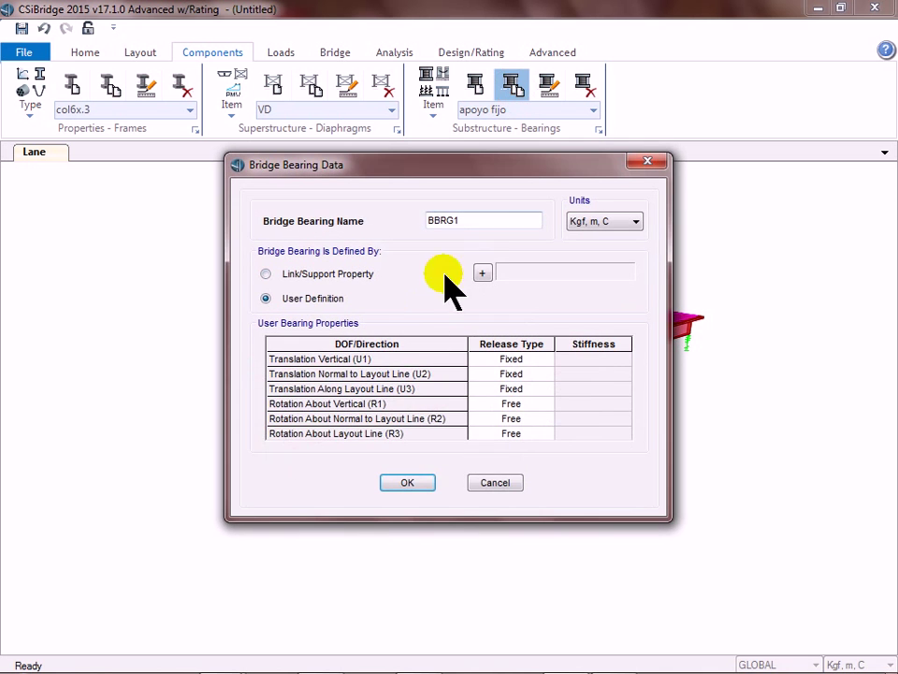
Step: Create a copy of the apoyo fijo bearing named apoyo movil with Translation Along Layout Line (U3) set to Free
double_click(479, 221)
type("apoyo movil")
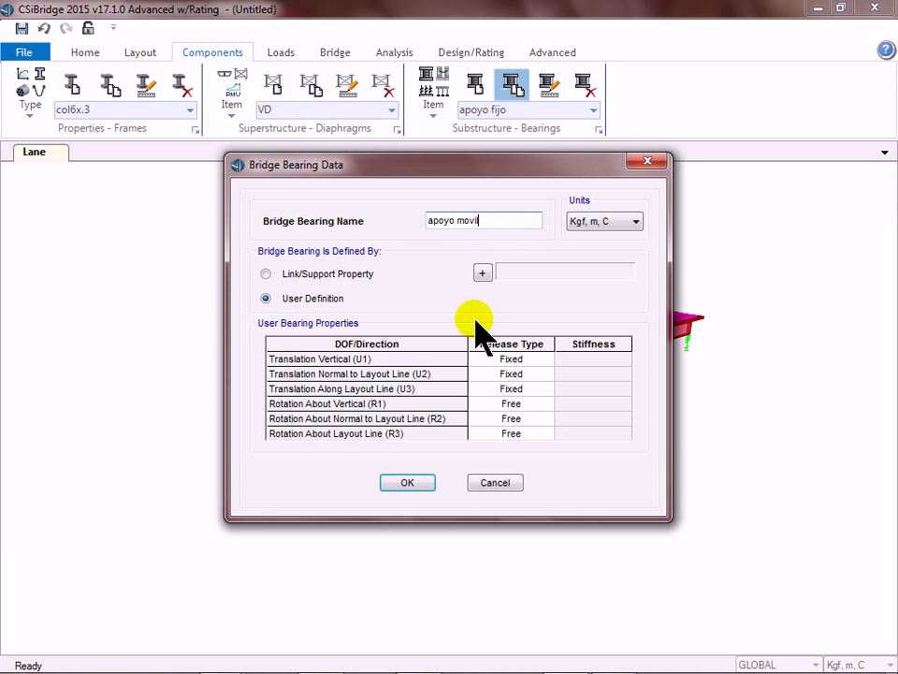
left_click(524, 361)
left_click(524, 361)
left_click(532, 390)
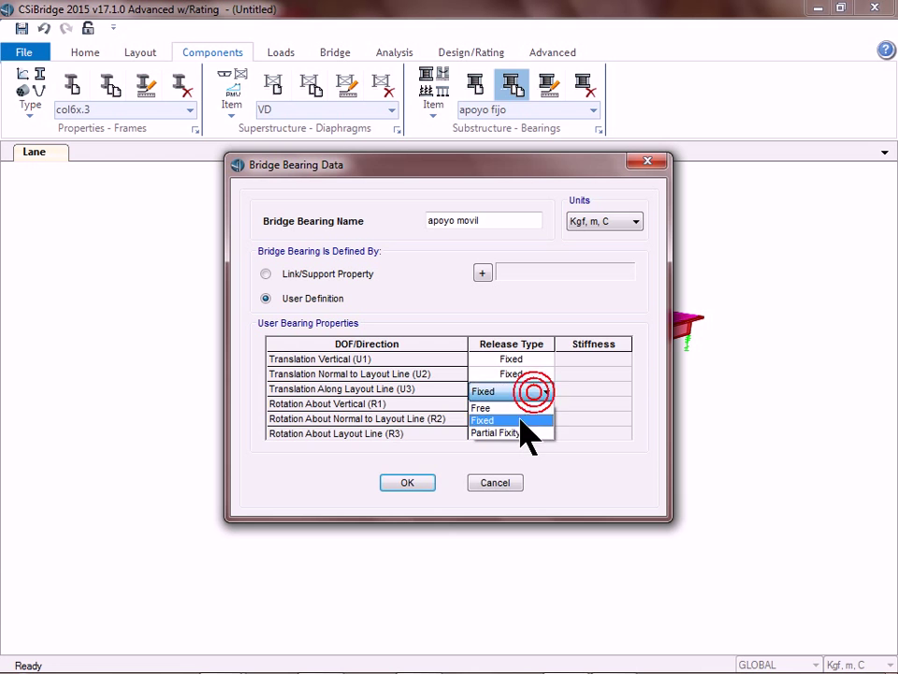
left_click(521, 406)
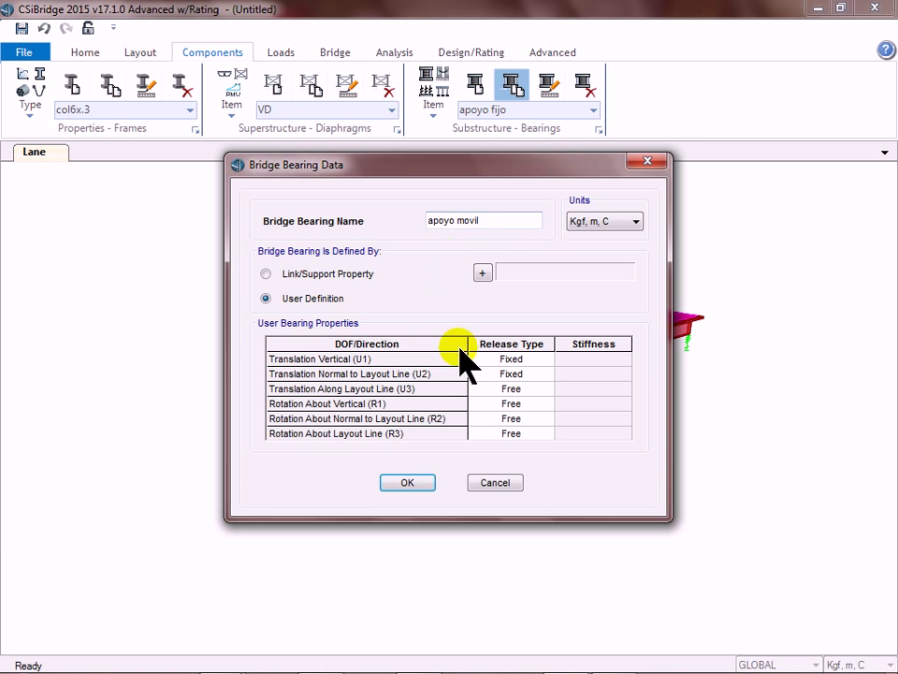
left_click(407, 482)
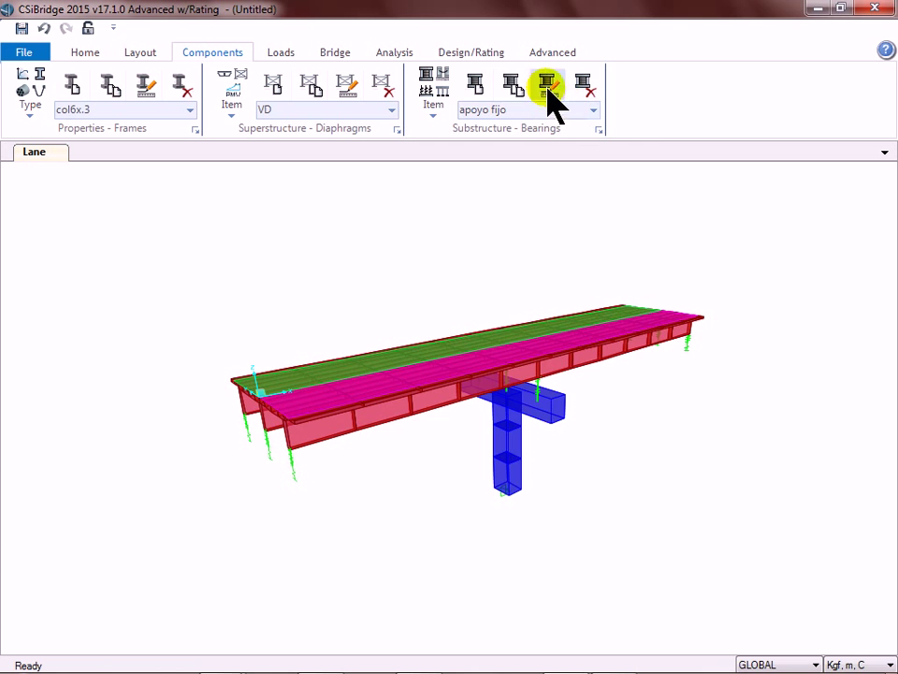
Step: Create another copy of the apoyo fijo bearing named apoyo pilar with rotations R1, R2 and R3 set to Fixed
left_click(514, 86)
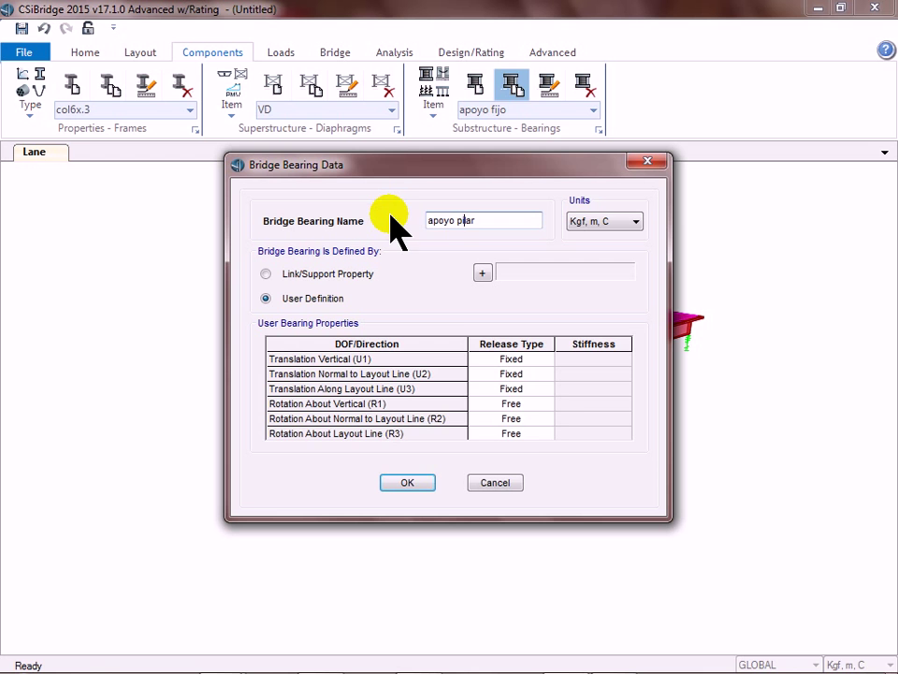
left_click(540, 406)
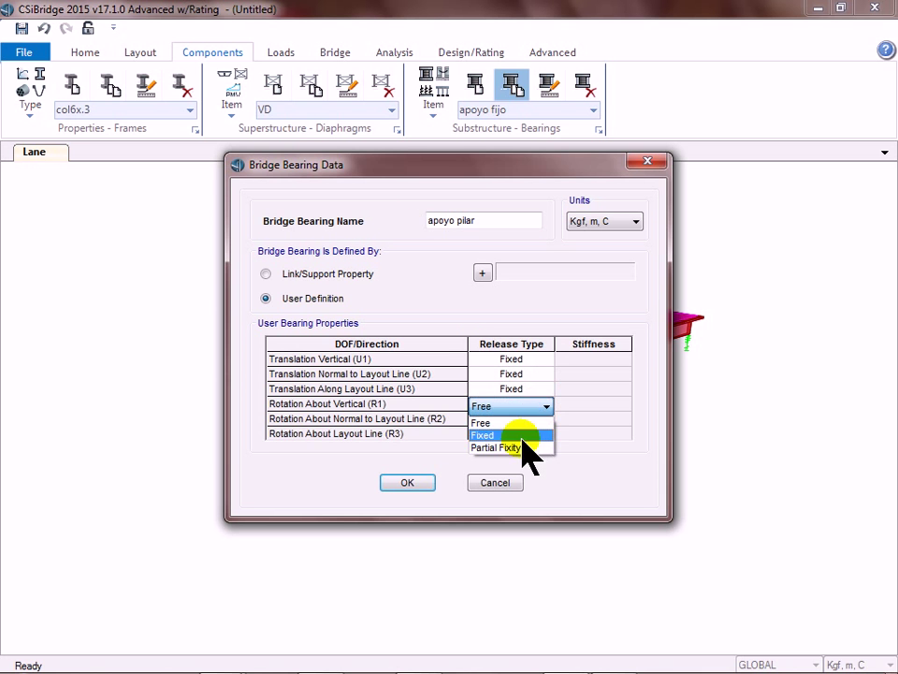
left_click(517, 436)
left_click(508, 419)
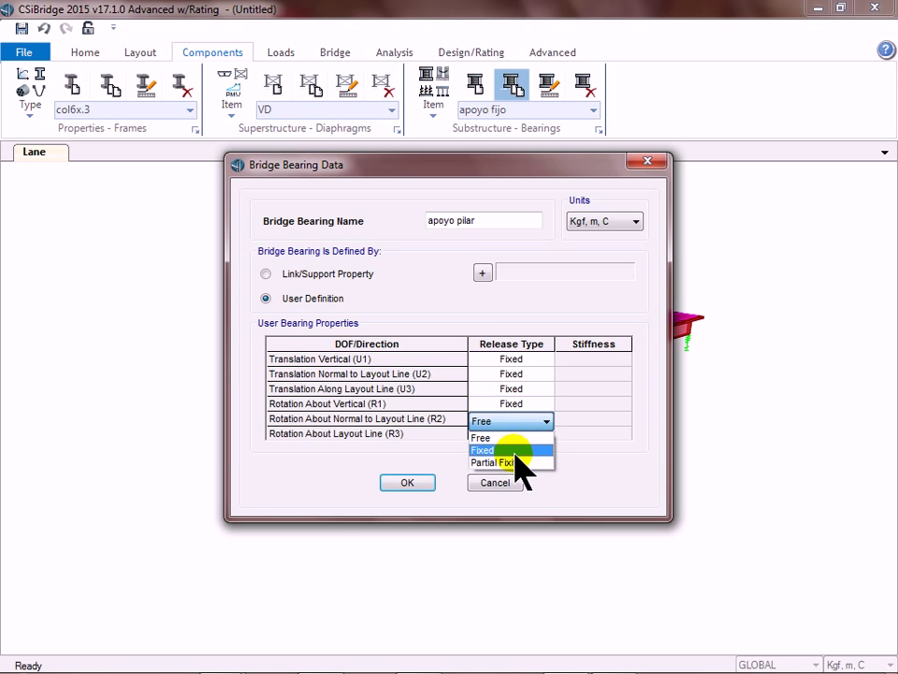
left_click(514, 450)
left_click(514, 465)
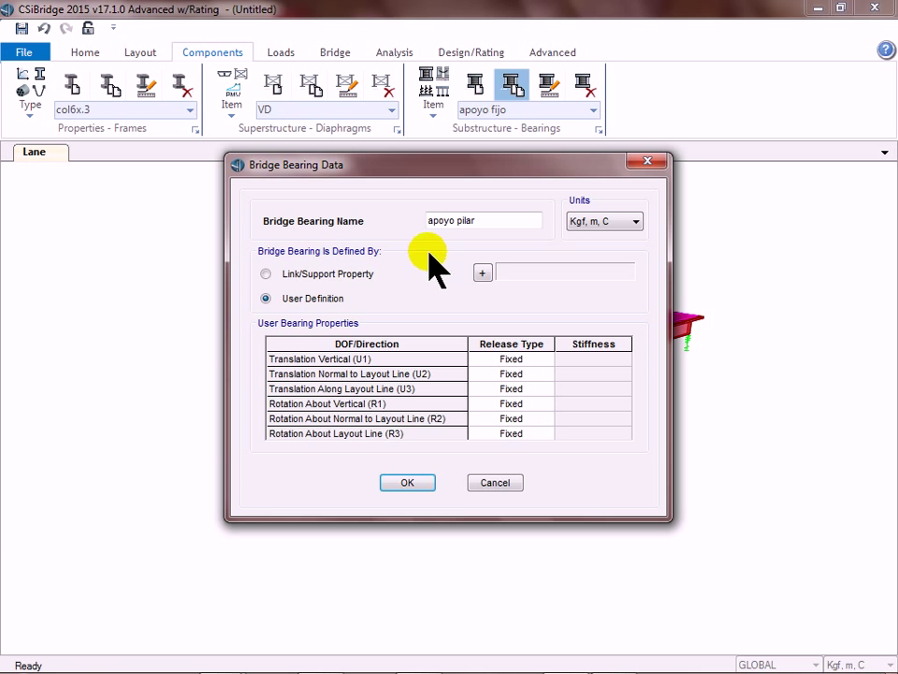
left_click(408, 484)
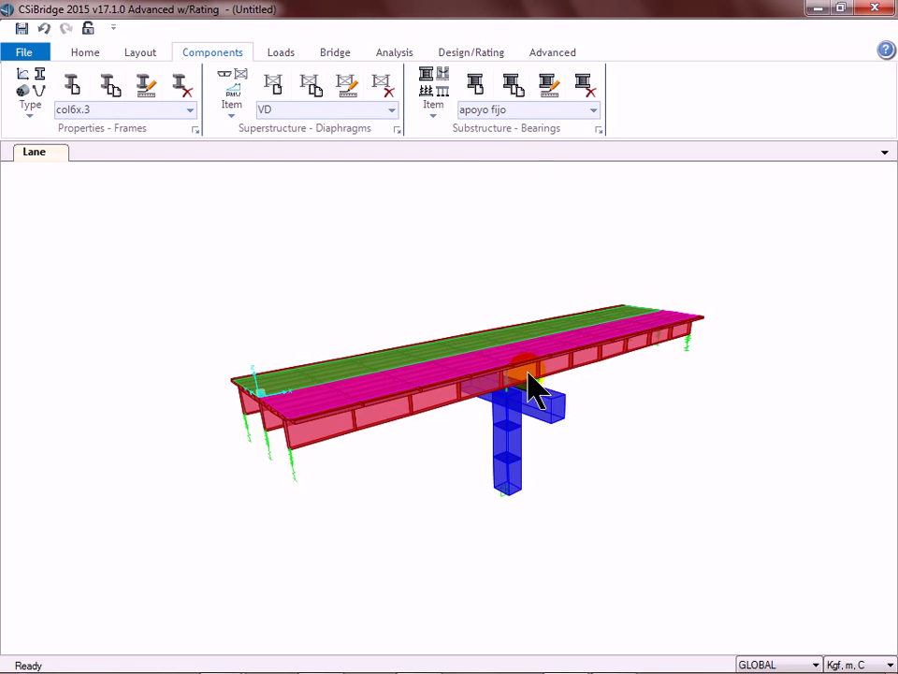
left_click(593, 109)
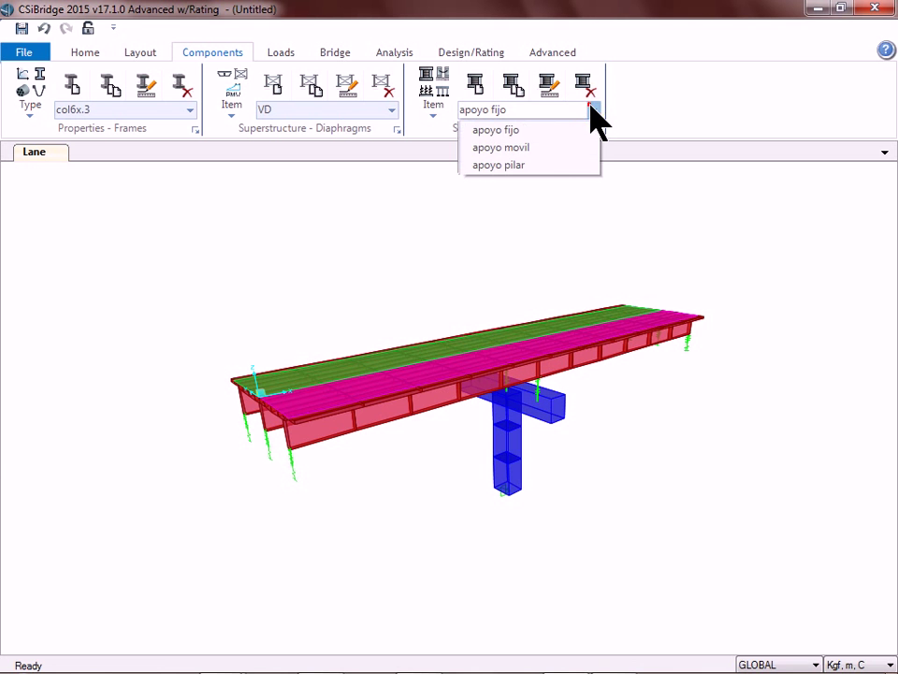
Step: Define abutment BABT1 as connected to the girder bottom only, with a Fixed foundation spring property
left_click(426, 97)
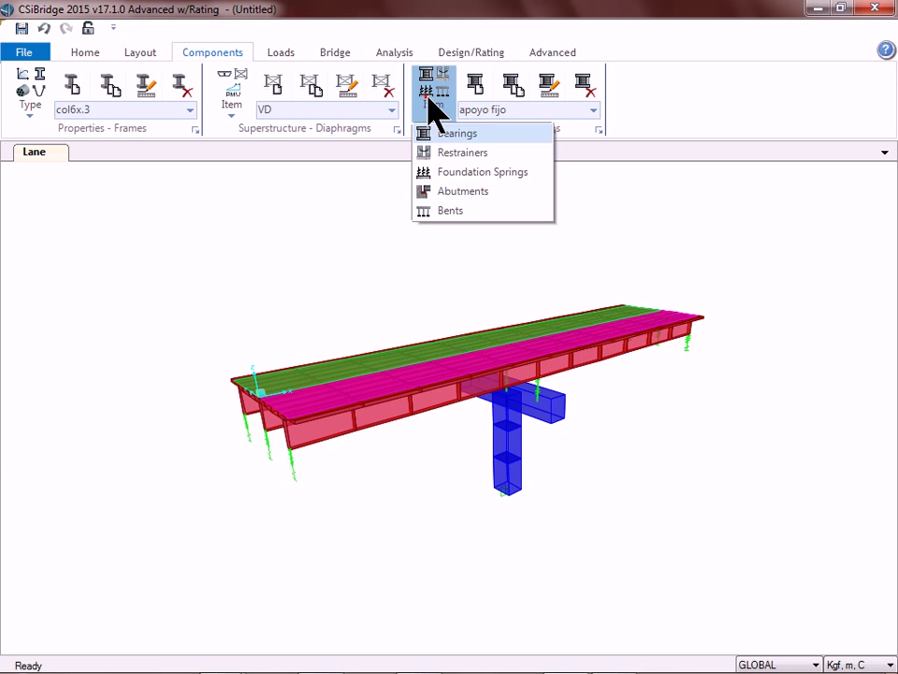
left_click(479, 192)
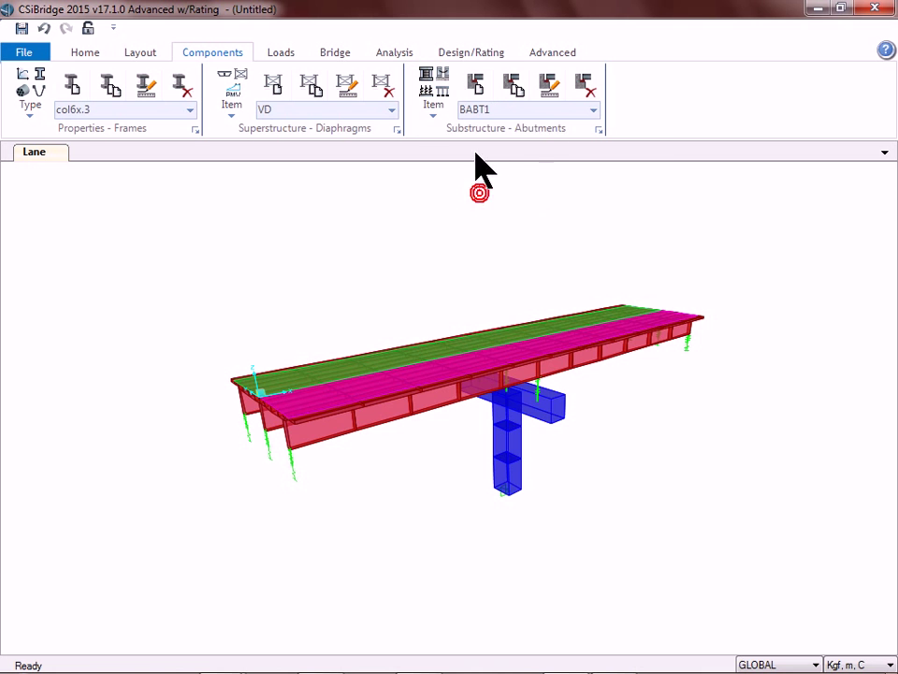
left_click(548, 84)
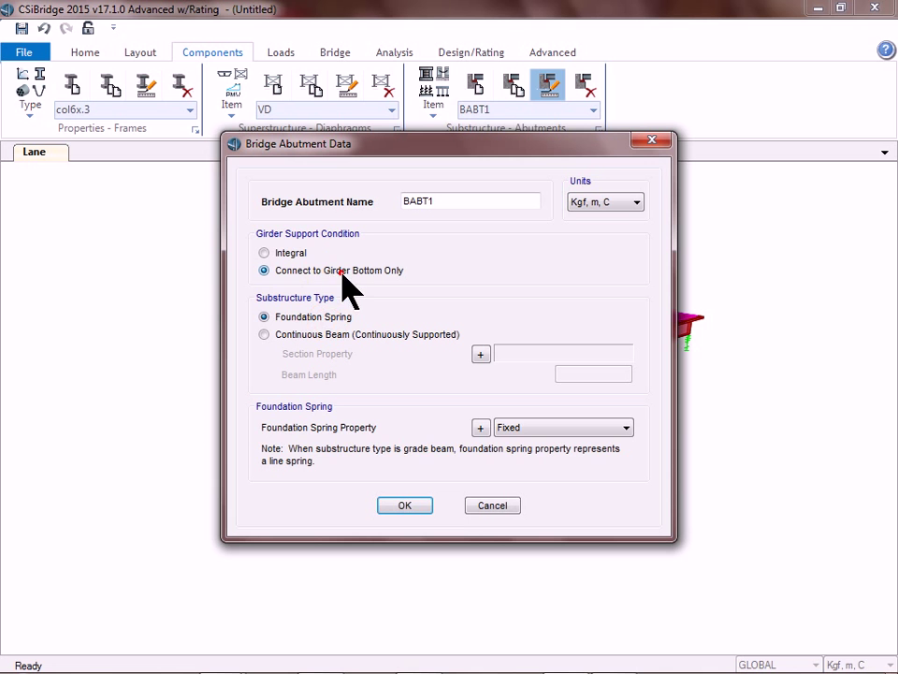
left_click(520, 427)
left_click(526, 425)
left_click(406, 505)
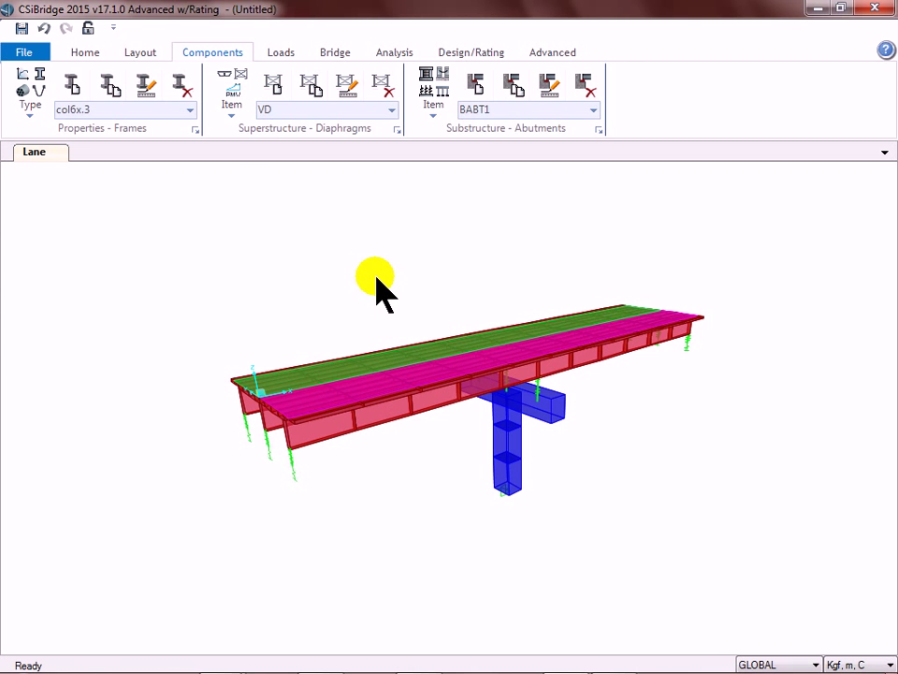
Step: Review the layout line and span definitions of bridge object BOBJ1
left_click(277, 55)
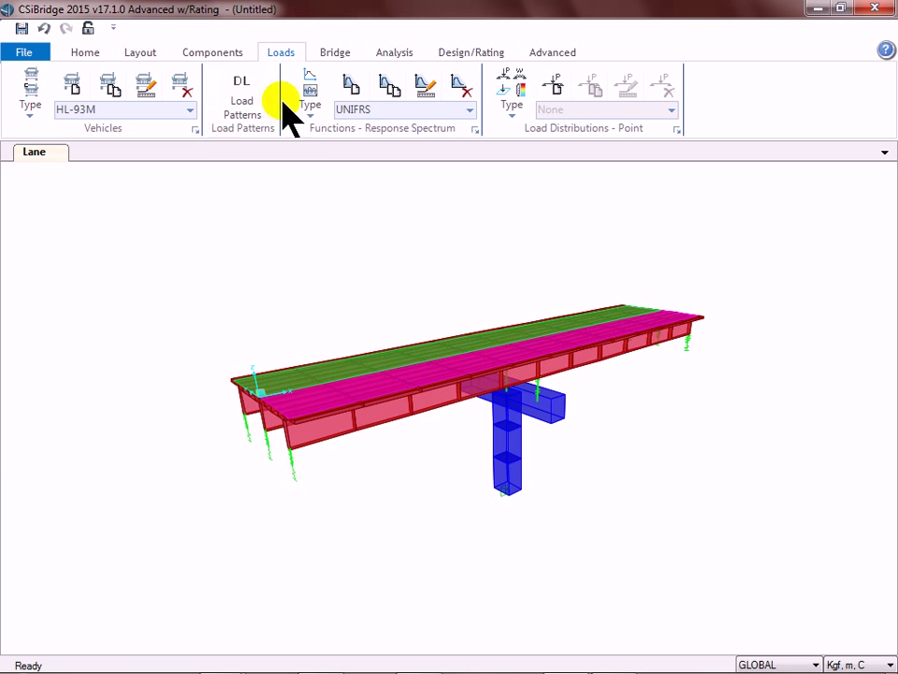
left_click(334, 54)
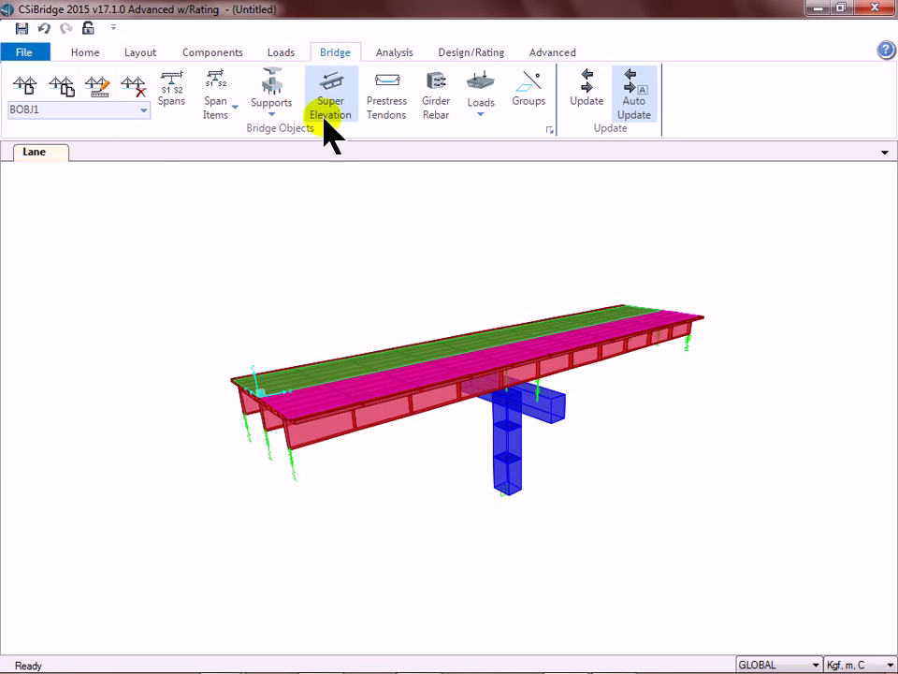
left_click(98, 87)
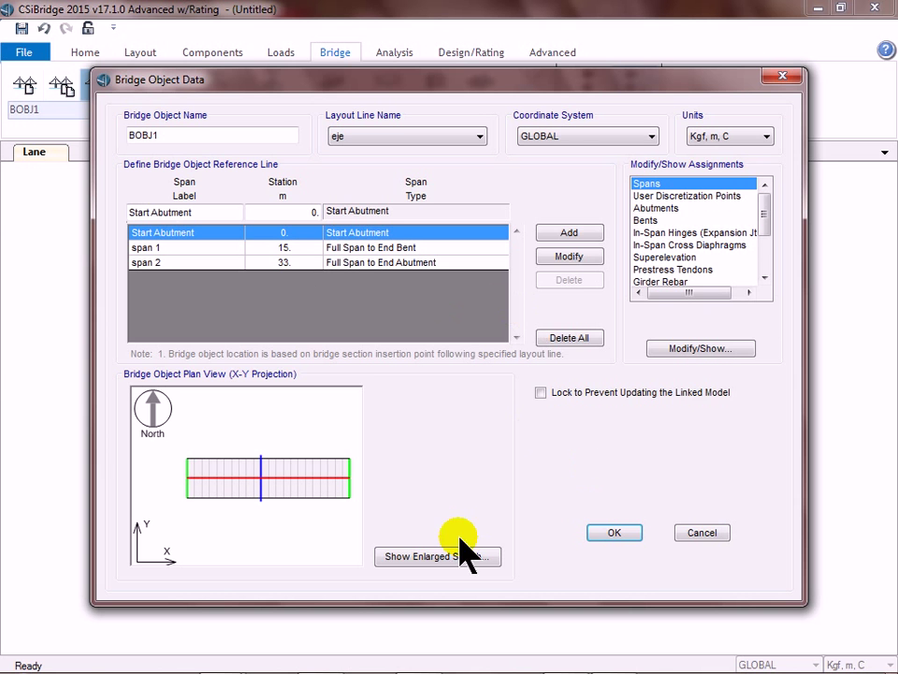
left_click(610, 531)
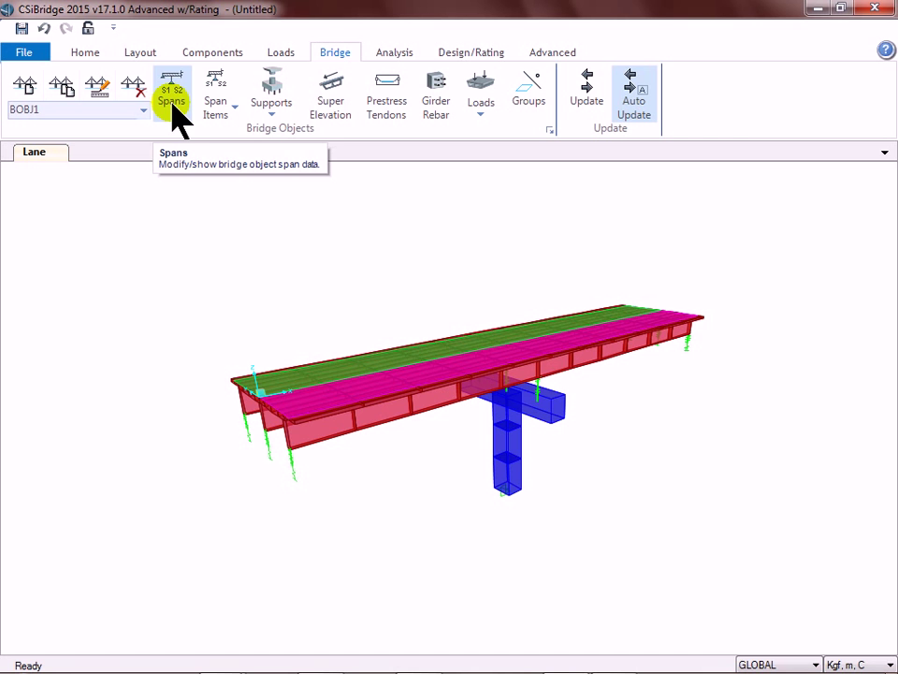
Step: Review the deck section assigned to each span of bridge object BOBJ1
left_click(169, 97)
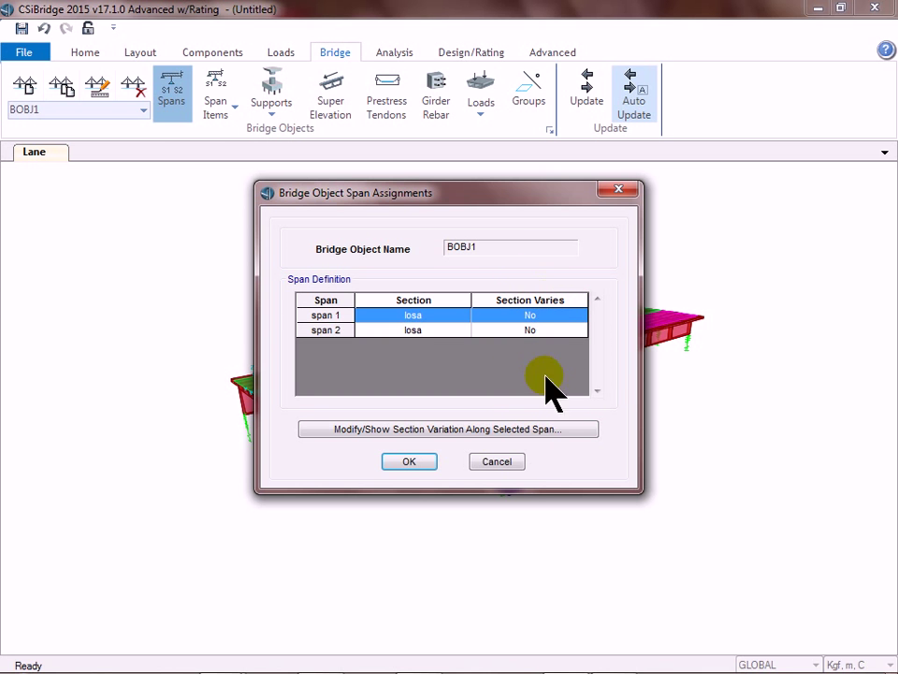
left_click(497, 462)
Step: Add VD in-span cross-diaphragms to span 1 at distances of 3 m and 6 m, with Default bearing and All Spaces location
left_click(219, 103)
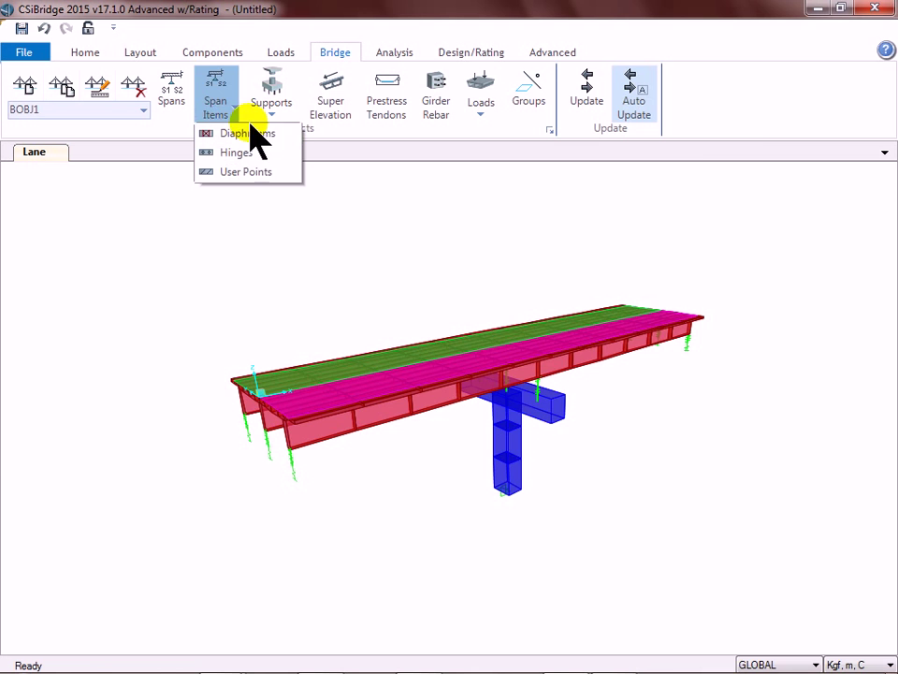
left_click(227, 134)
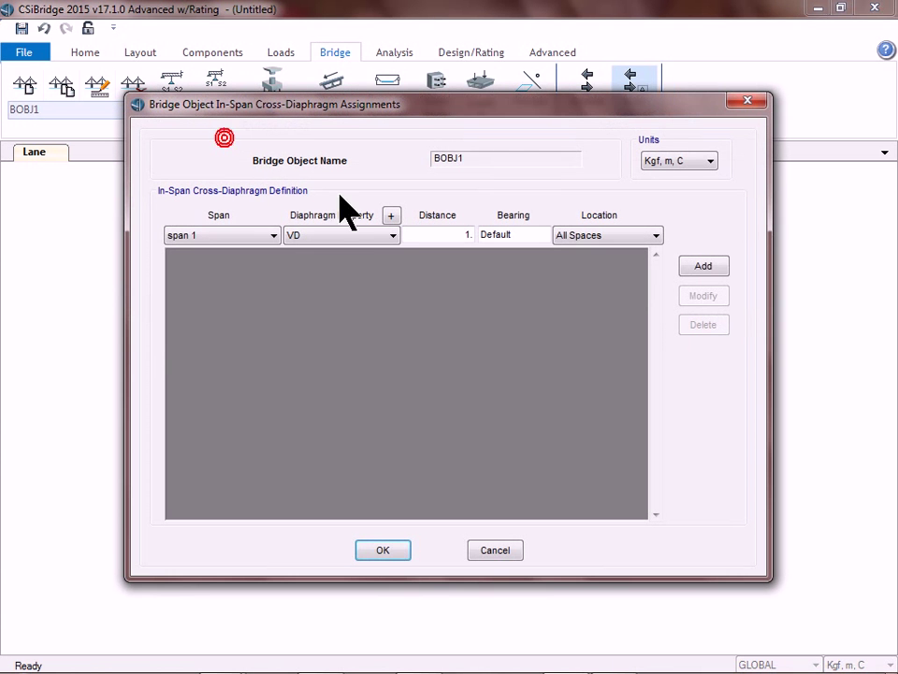
left_click(271, 241)
left_click(230, 250)
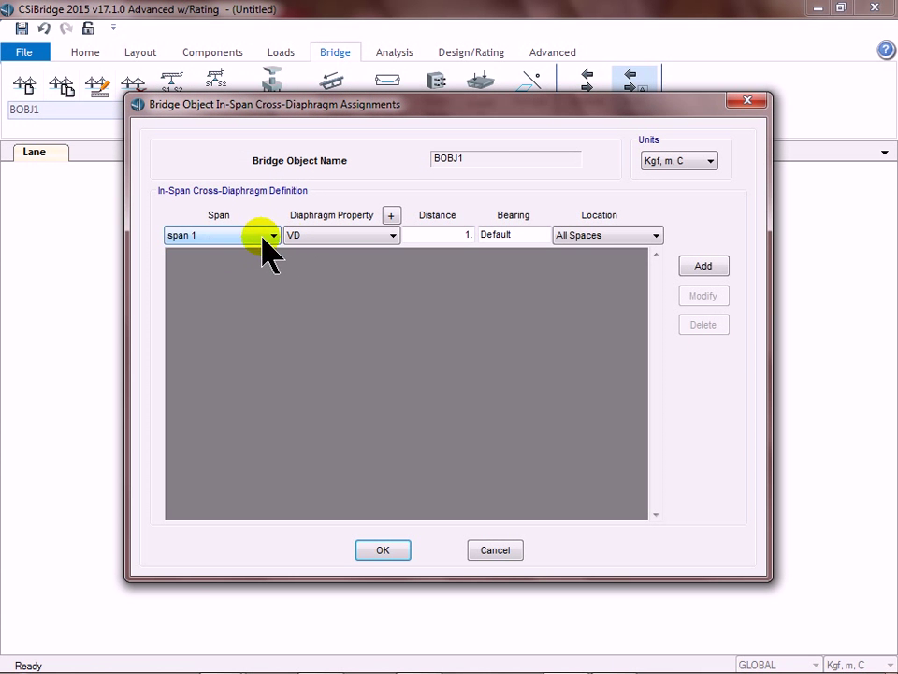
left_click(450, 235)
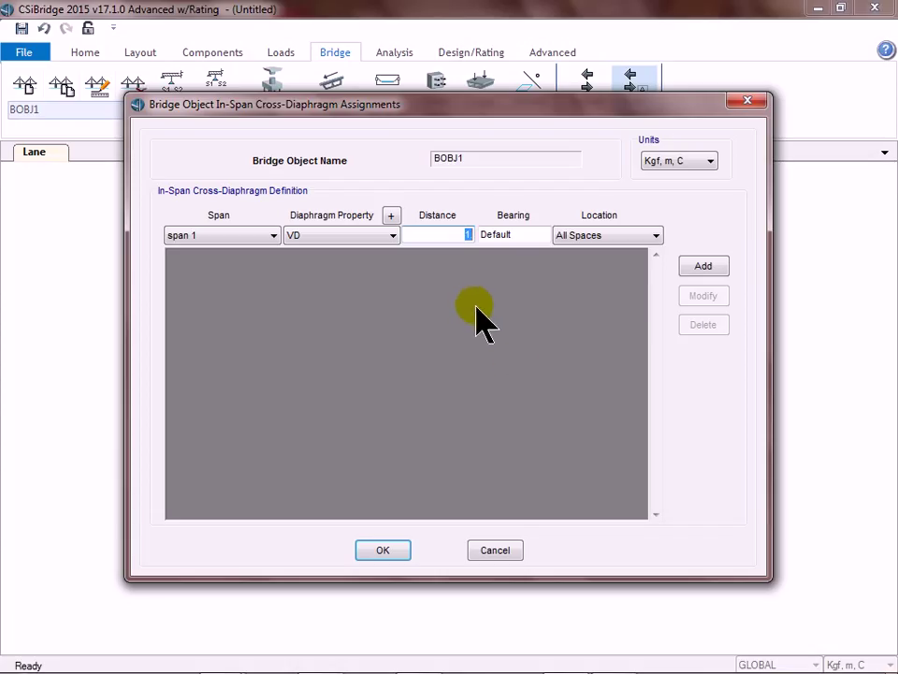
type("3")
left_click(700, 268)
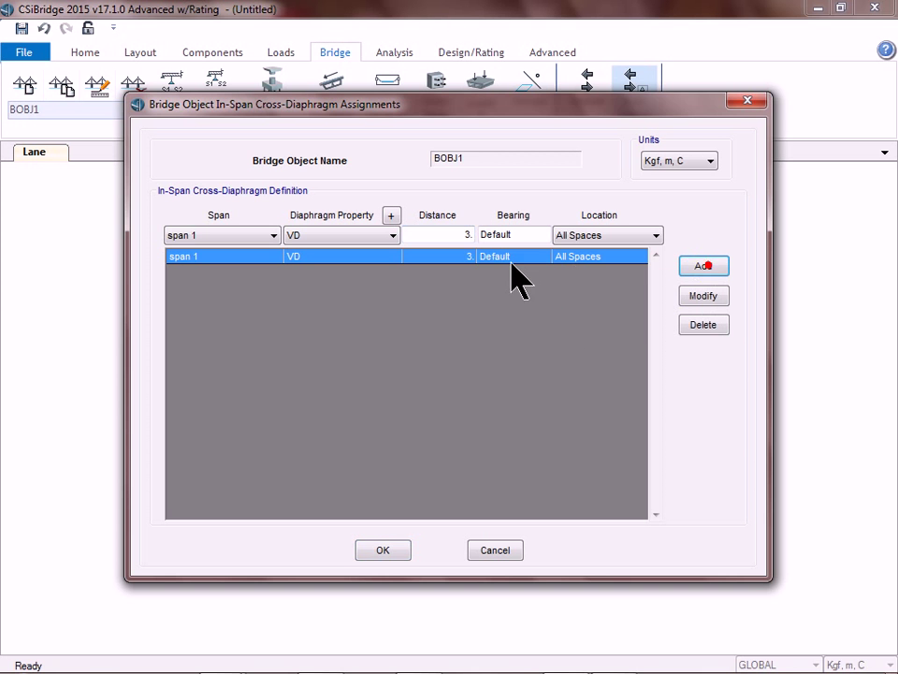
double_click(450, 233)
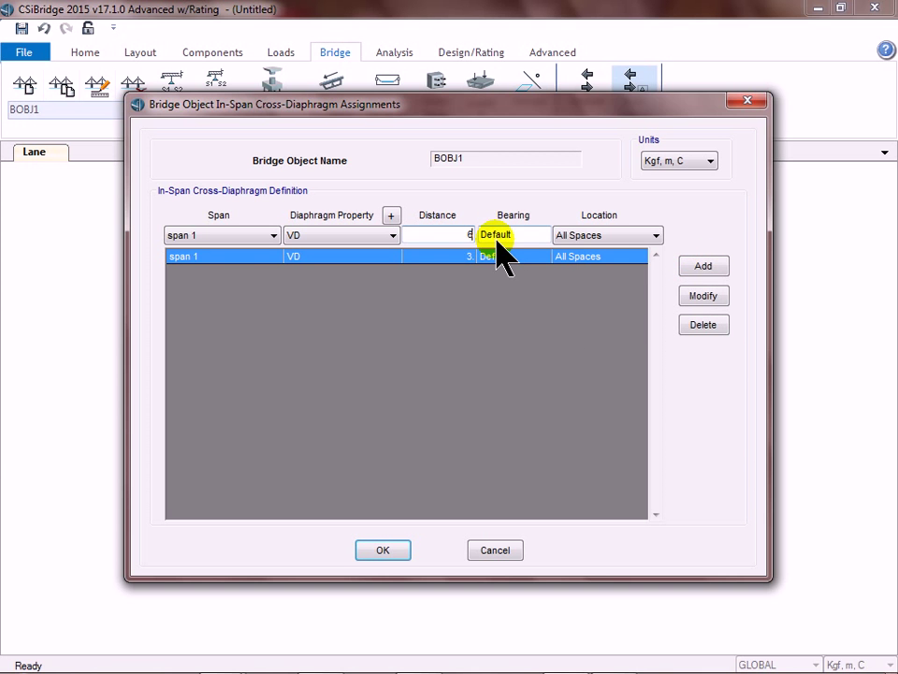
left_click(706, 266)
Step: Add two more VD cross-diaphragms to span 1 at distances of 9 m and 12 m
double_click(455, 235)
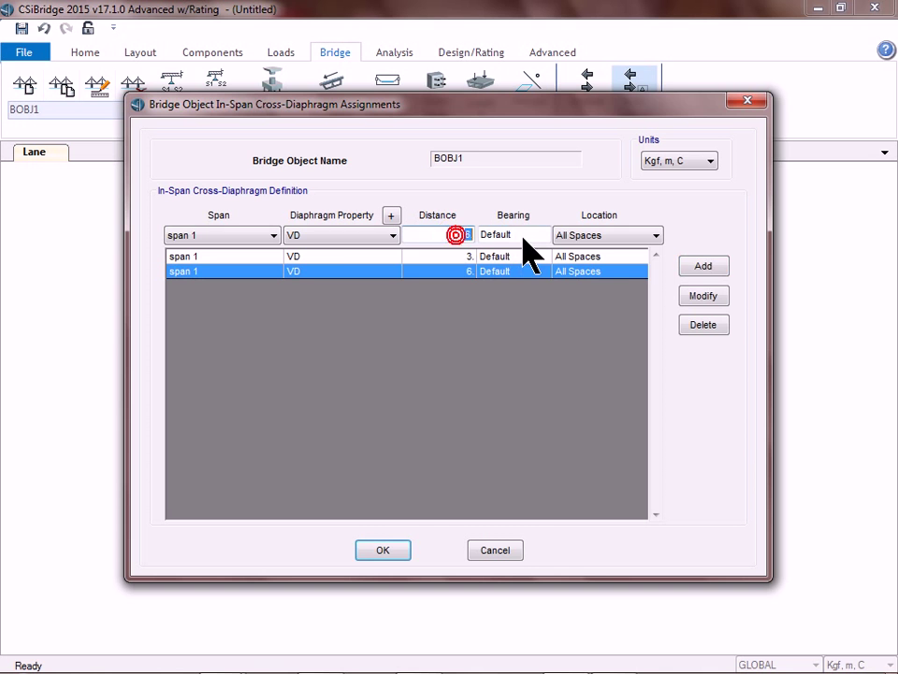
left_click(702, 267)
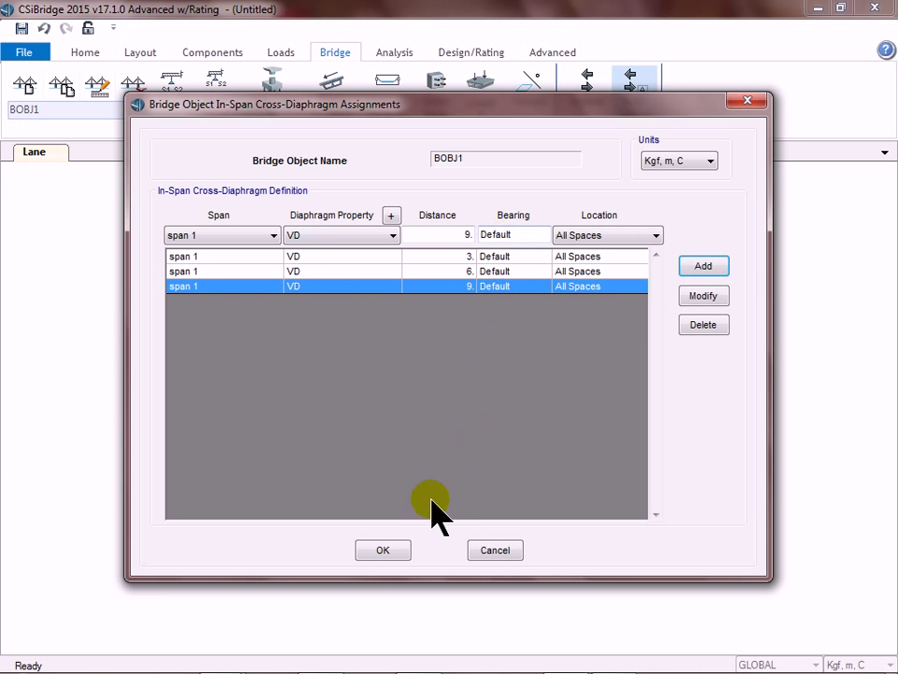
double_click(456, 235)
type("1")
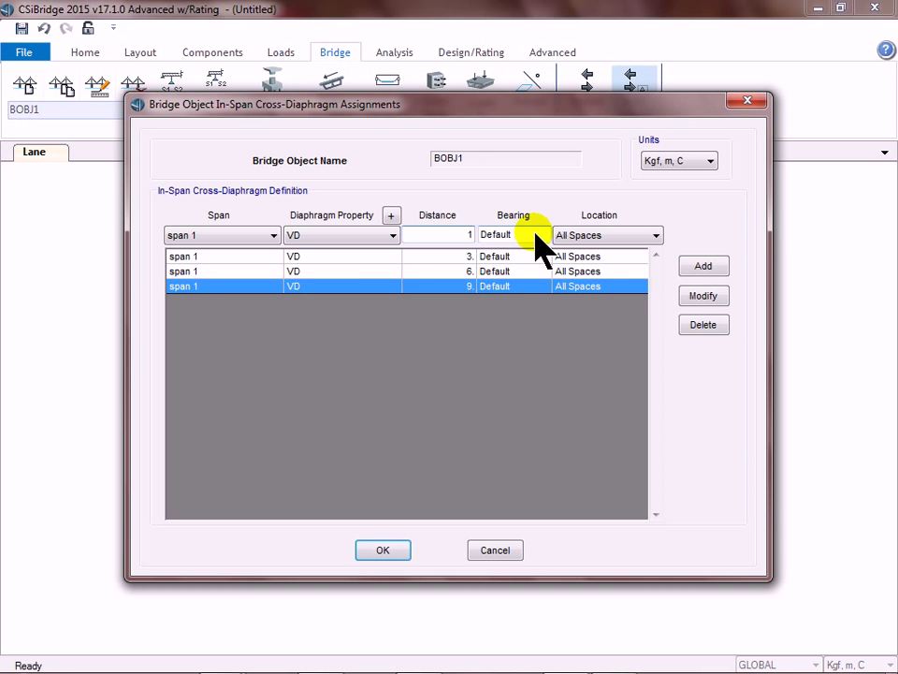
type("2")
left_click(701, 268)
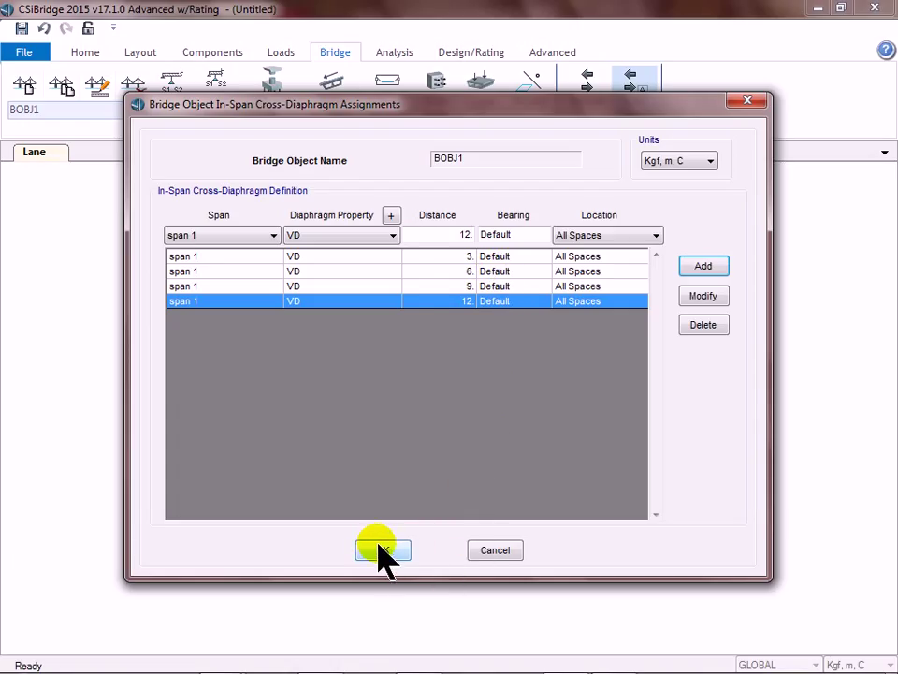
Step: Try to add a VD cross-diaphragm to span 2 at a distance of 21 m
left_click(237, 236)
left_click(221, 266)
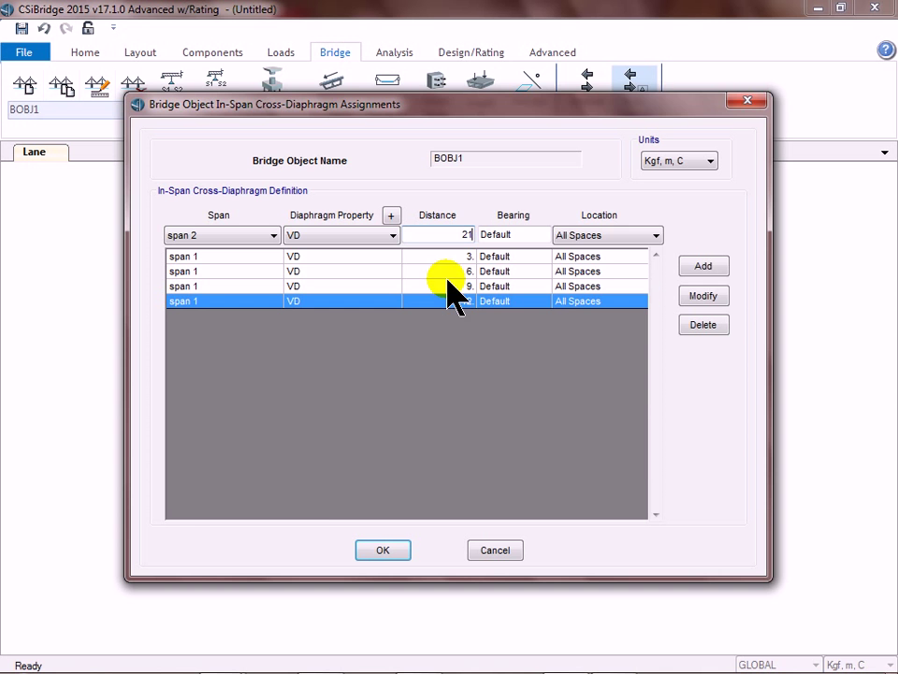
left_click(706, 266)
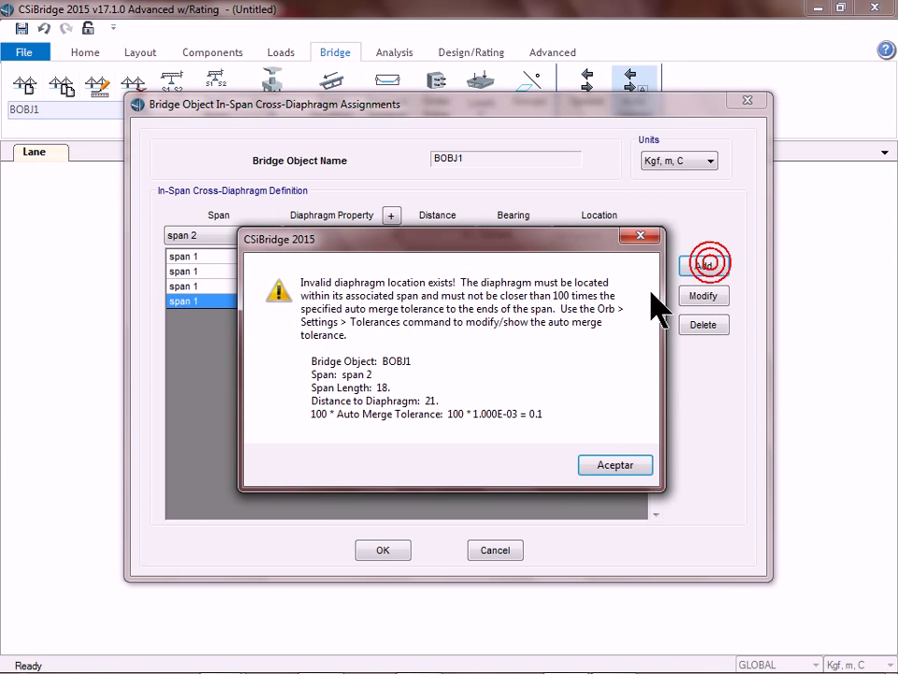
left_click(614, 465)
left_click(389, 551)
Step: Add VD in-span cross-diaphragms to span 2 at distances of 3 m and 6 m in all spaces
left_click(218, 99)
left_click(232, 132)
left_click(242, 235)
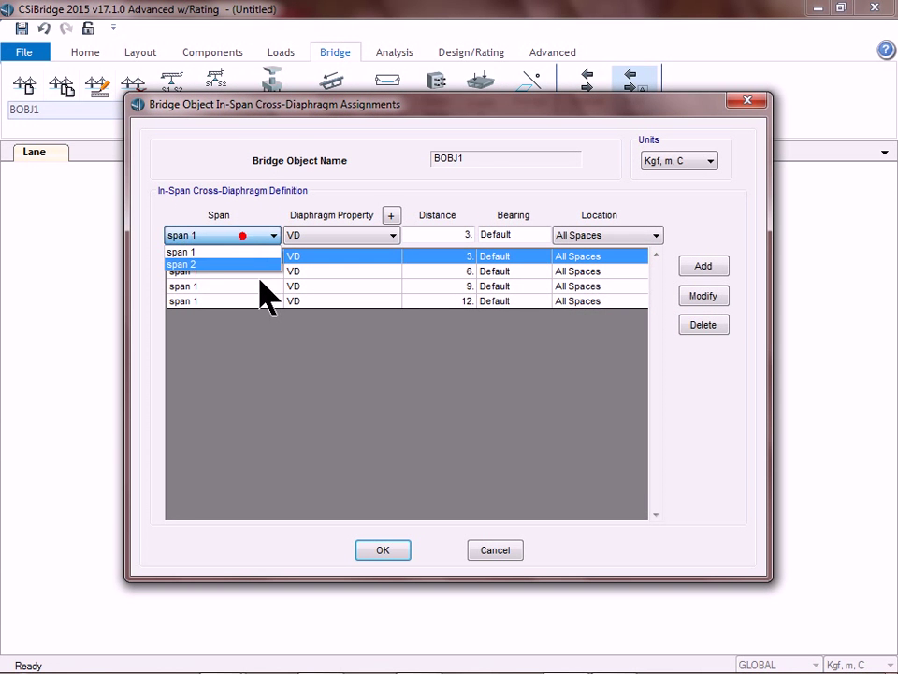
left_click(215, 265)
left_click(460, 234)
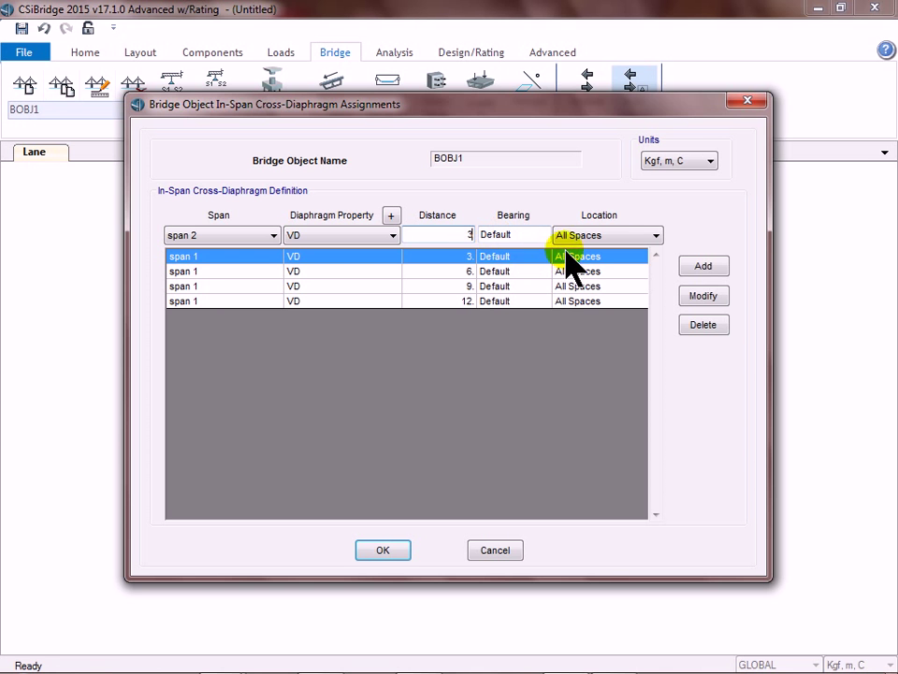
left_click(705, 268)
left_click(470, 240)
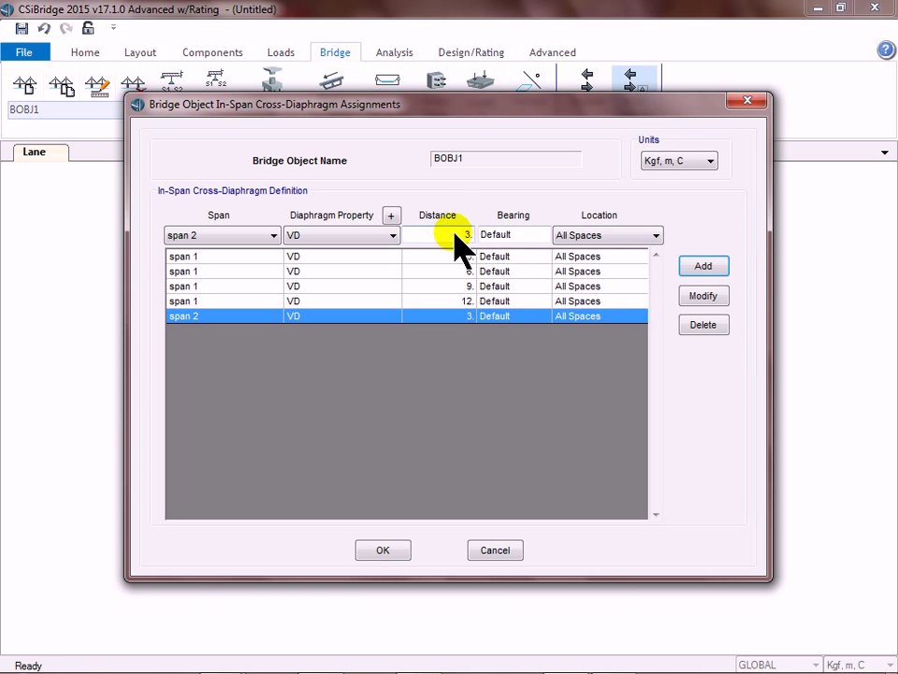
double_click(453, 233)
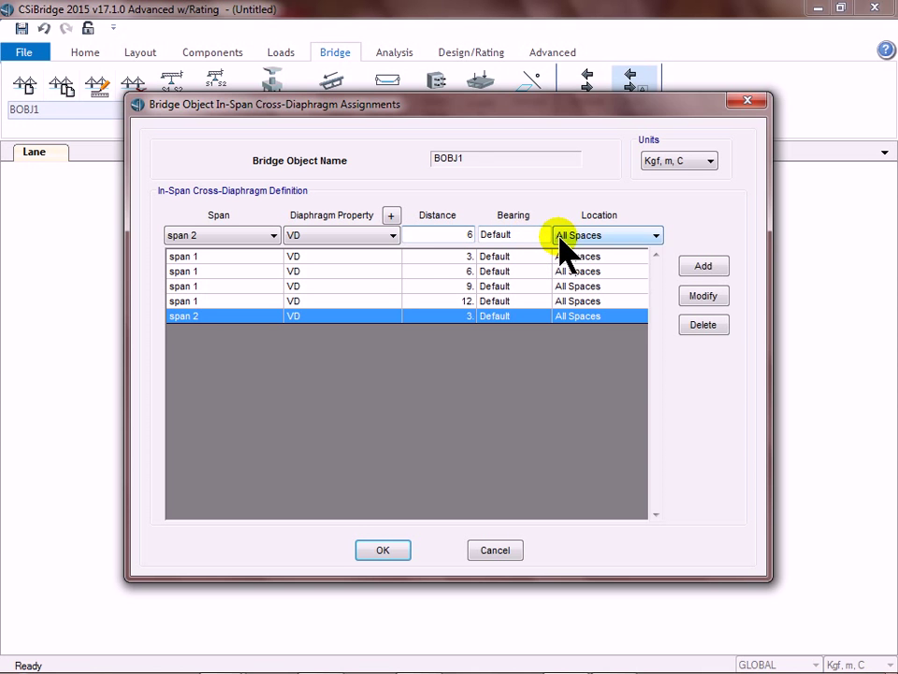
left_click(703, 267)
Step: Add VD cross-diaphragms to span 2 at distances of 9, 12 and 15 m and apply the diaphragm assignments
double_click(442, 239)
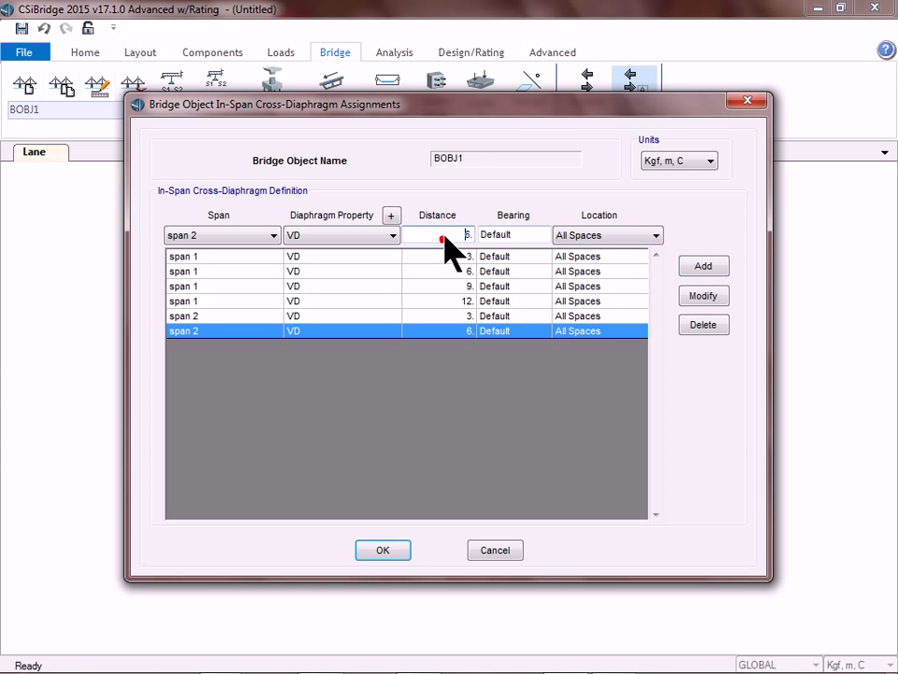
type("9")
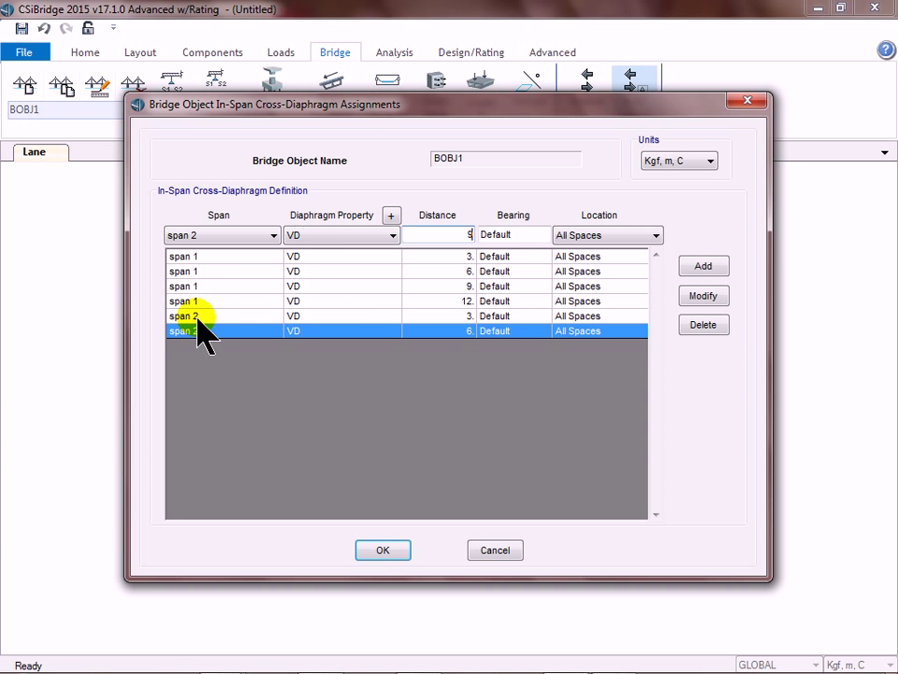
left_click(700, 267)
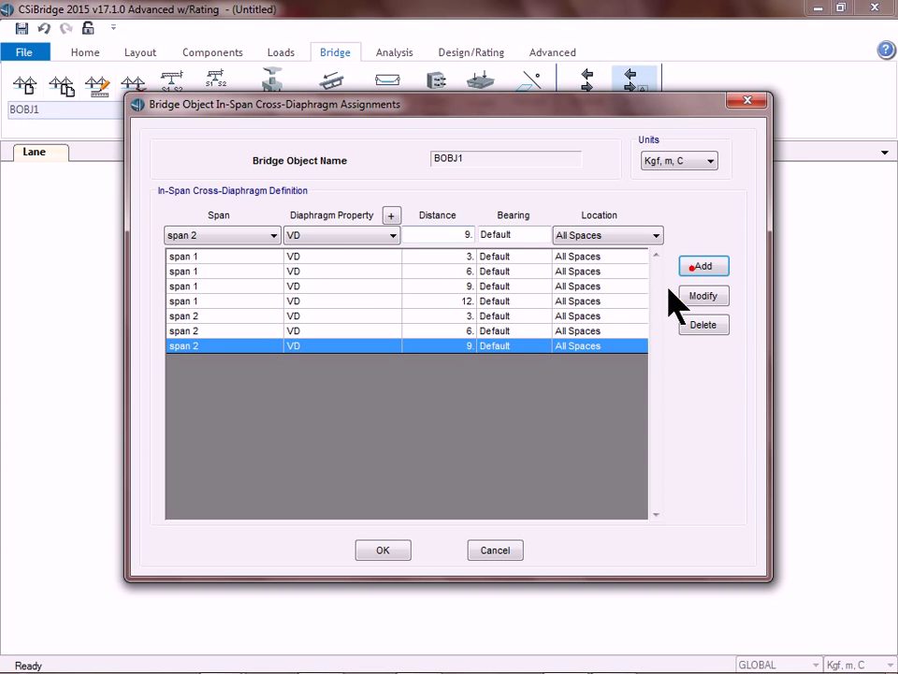
double_click(465, 235)
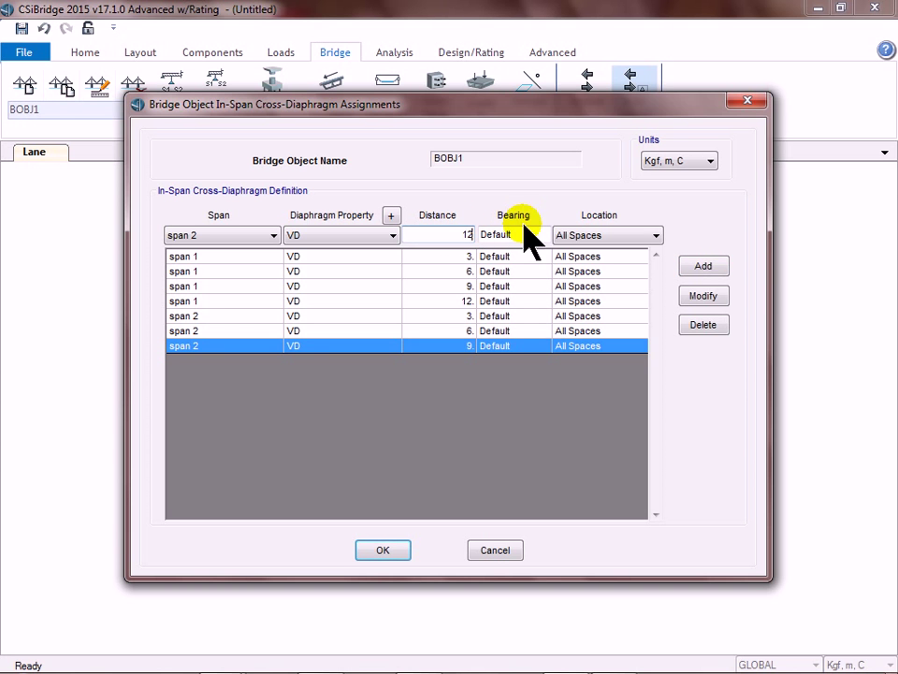
left_click(707, 269)
double_click(459, 234)
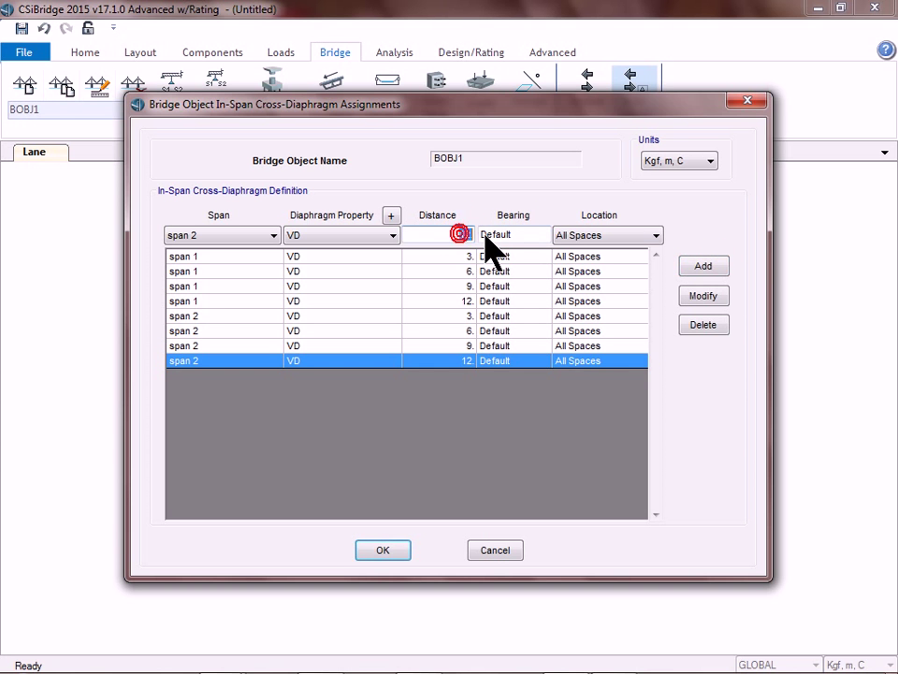
type("15")
left_click(705, 268)
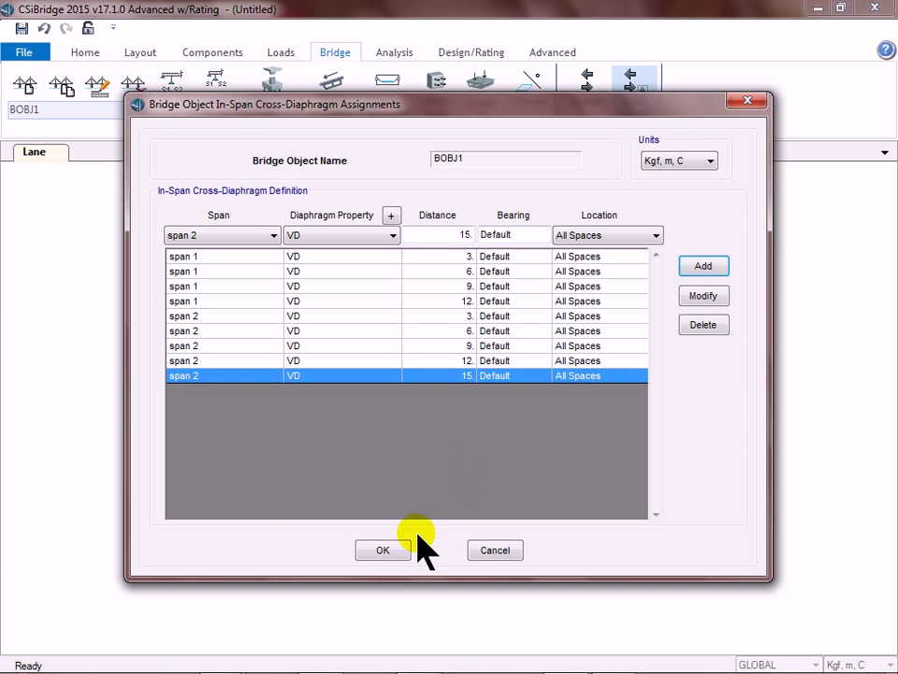
left_click(391, 551)
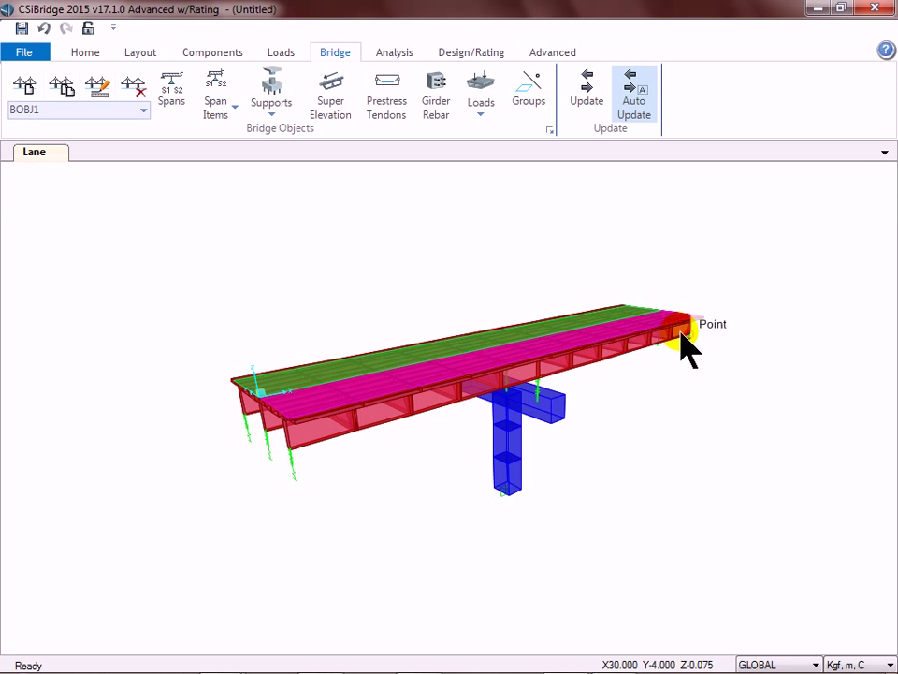
Step: Assign the apoyo fijo bearing to the start abutment of BOBJ1 and the apoyo movil bearing to its end abutment
left_click(279, 108)
left_click(274, 134)
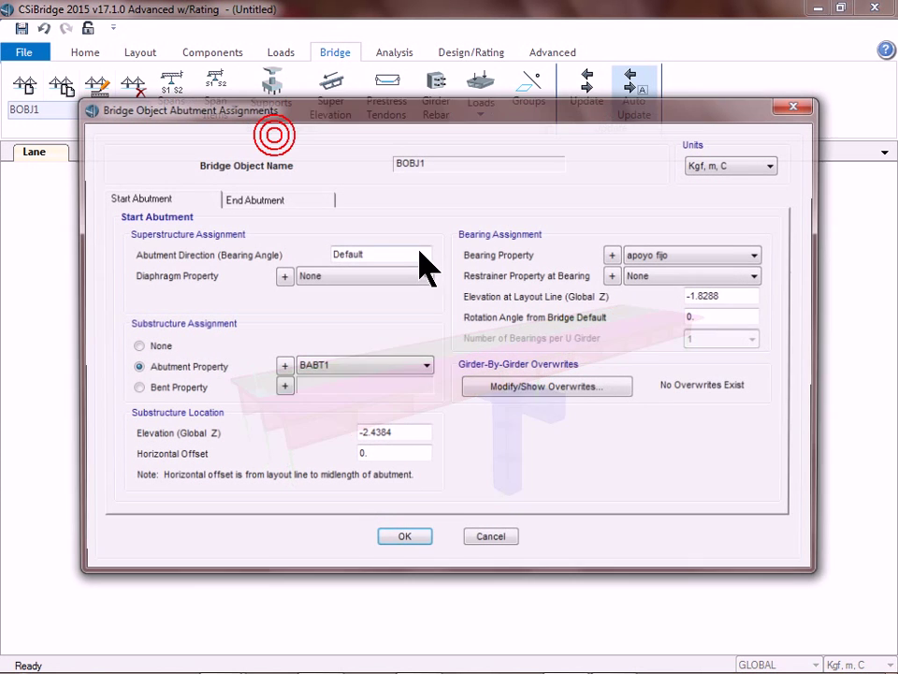
left_click(639, 256)
left_click(675, 269)
left_click(281, 197)
left_click(662, 254)
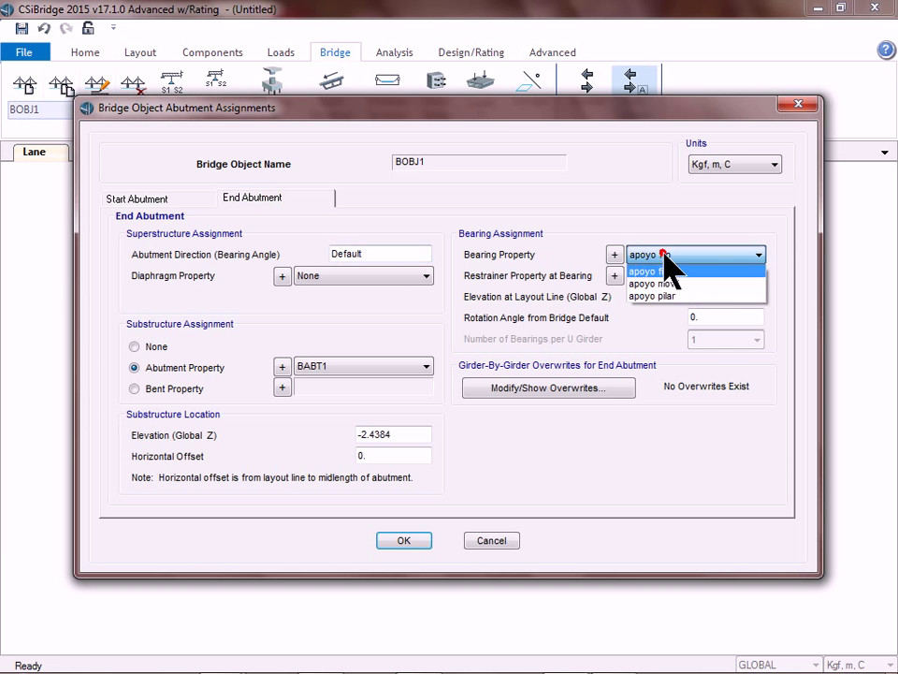
left_click(667, 284)
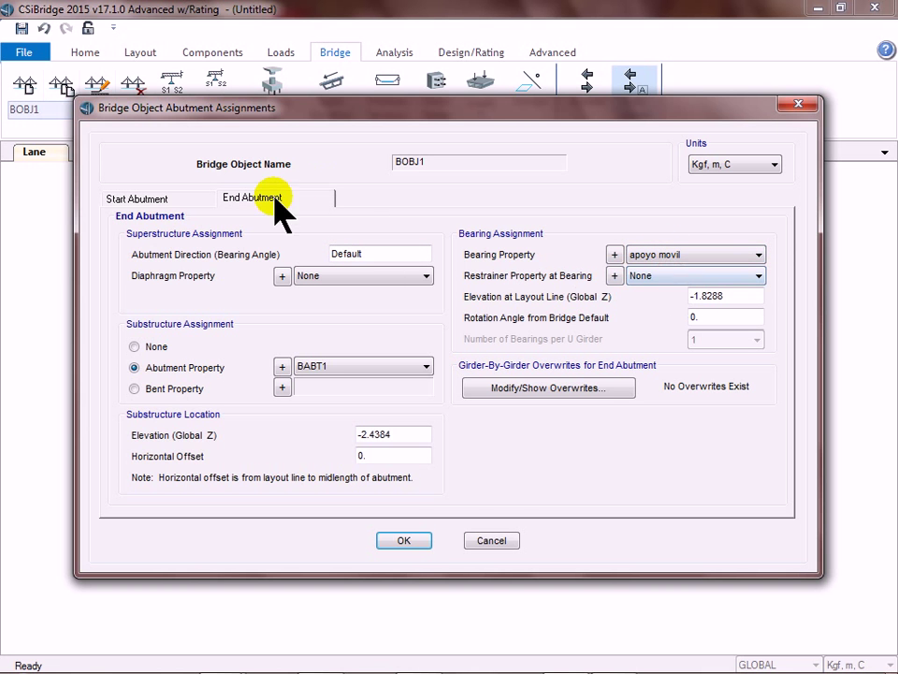
left_click(406, 541)
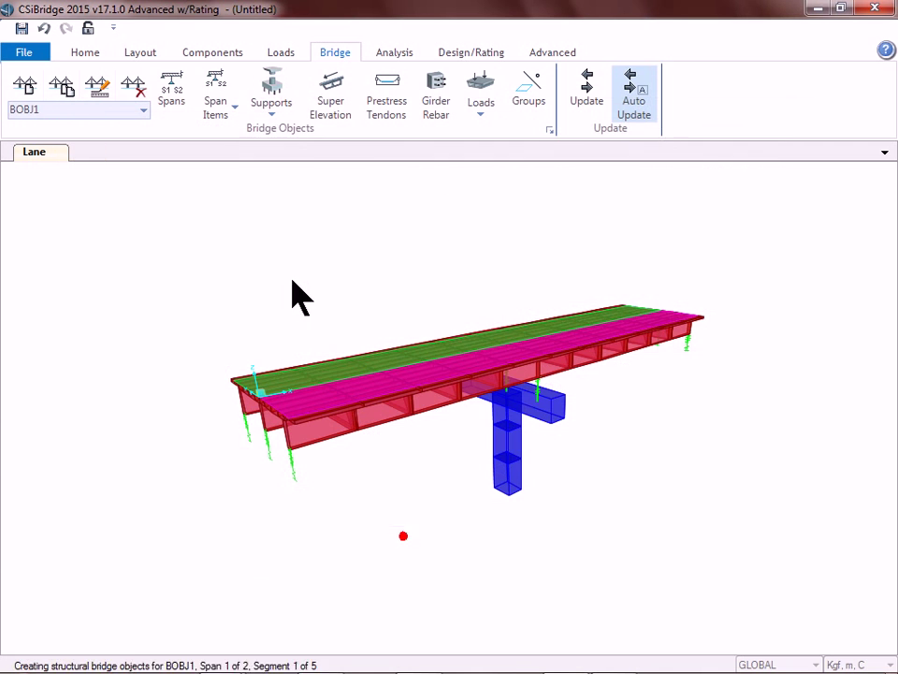
Step: Assign the apoyo pilar bearing to the bent at the end of span 1 of BOBJ1
left_click(274, 116)
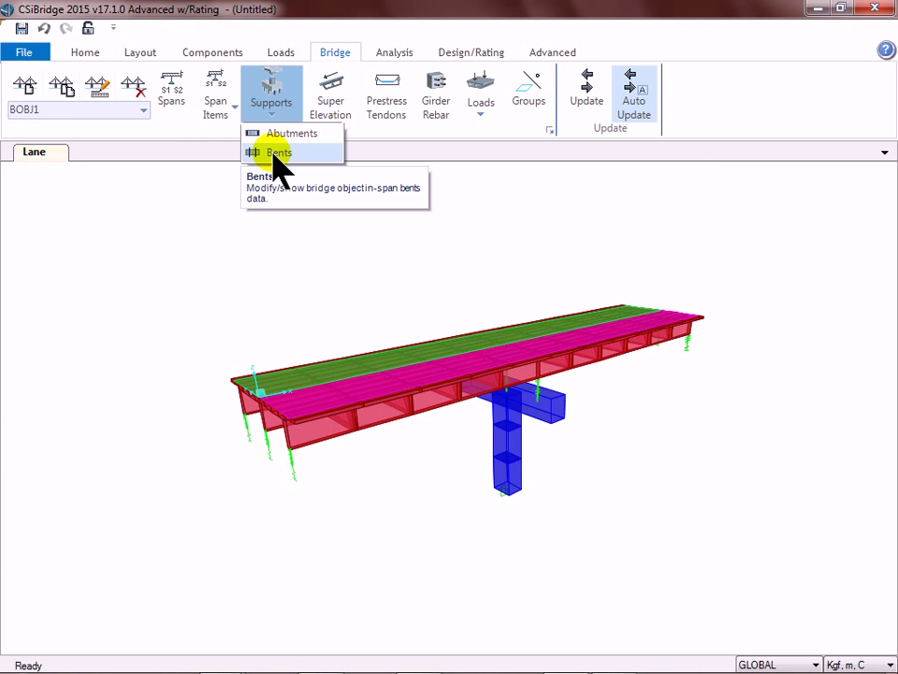
left_click(278, 155)
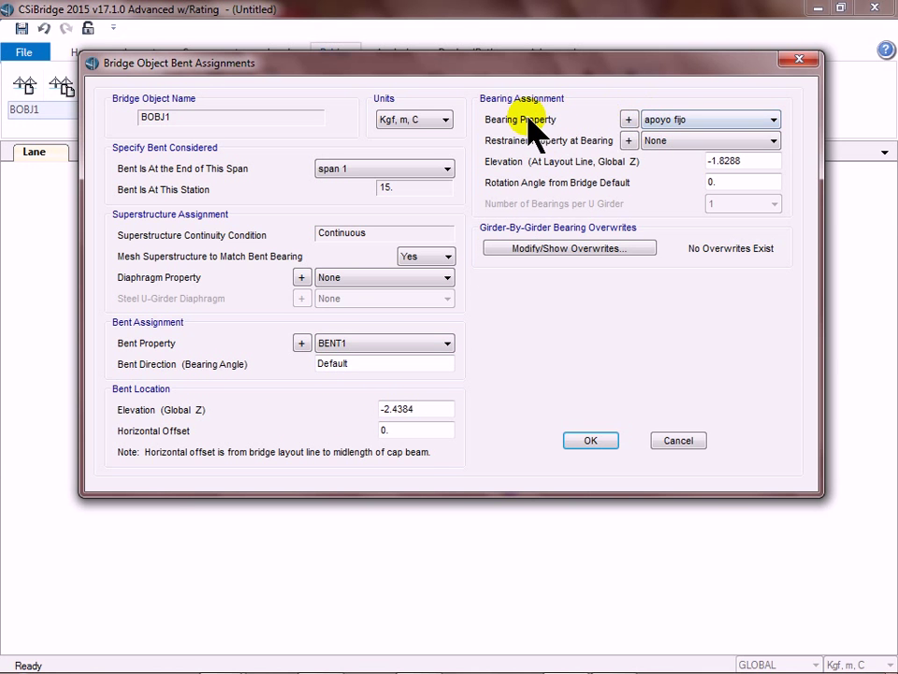
left_click(688, 119)
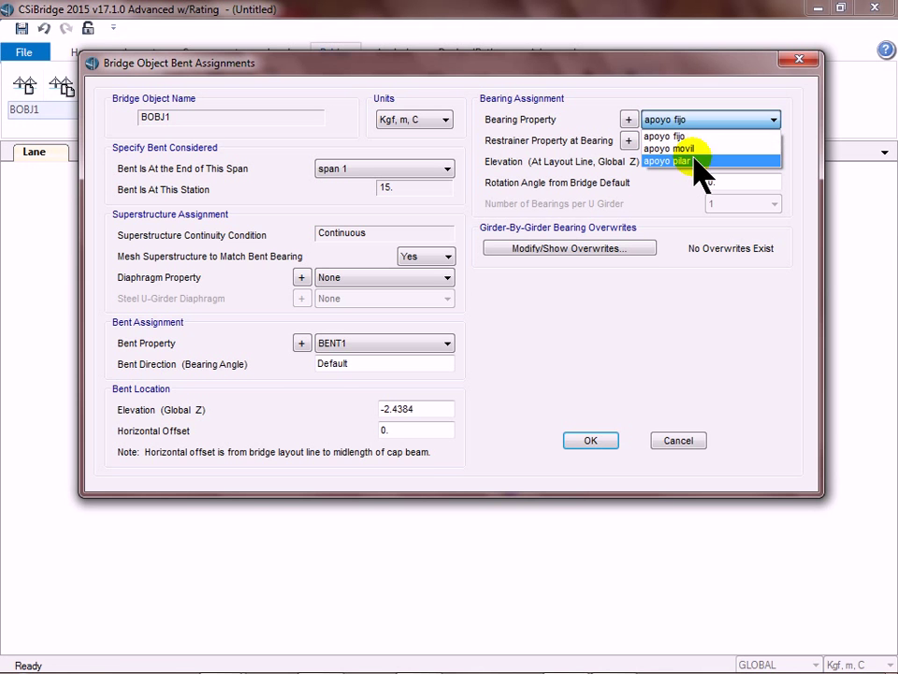
left_click(692, 161)
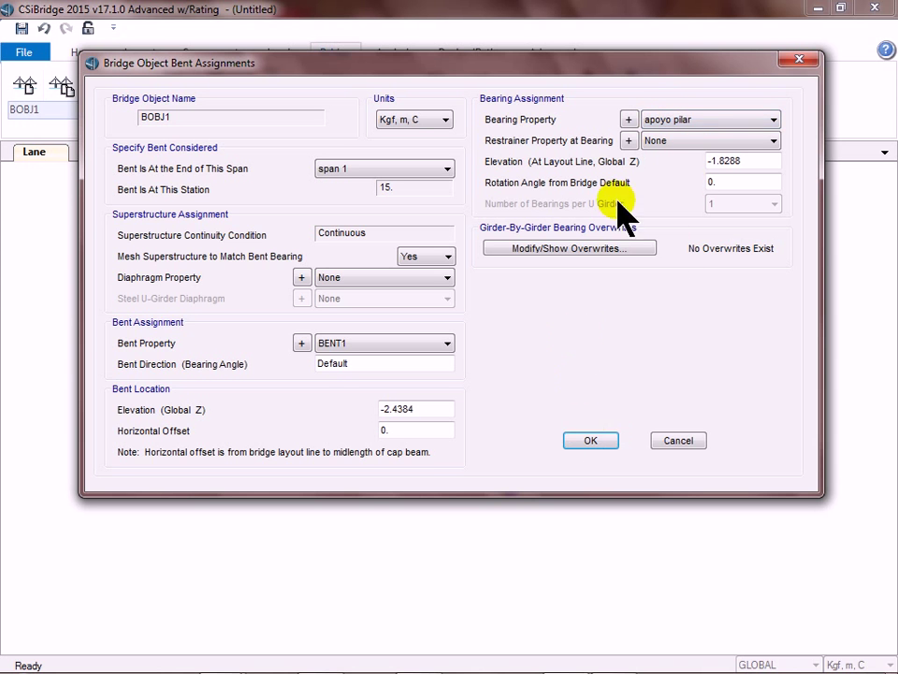
left_click(667, 120)
left_click(666, 120)
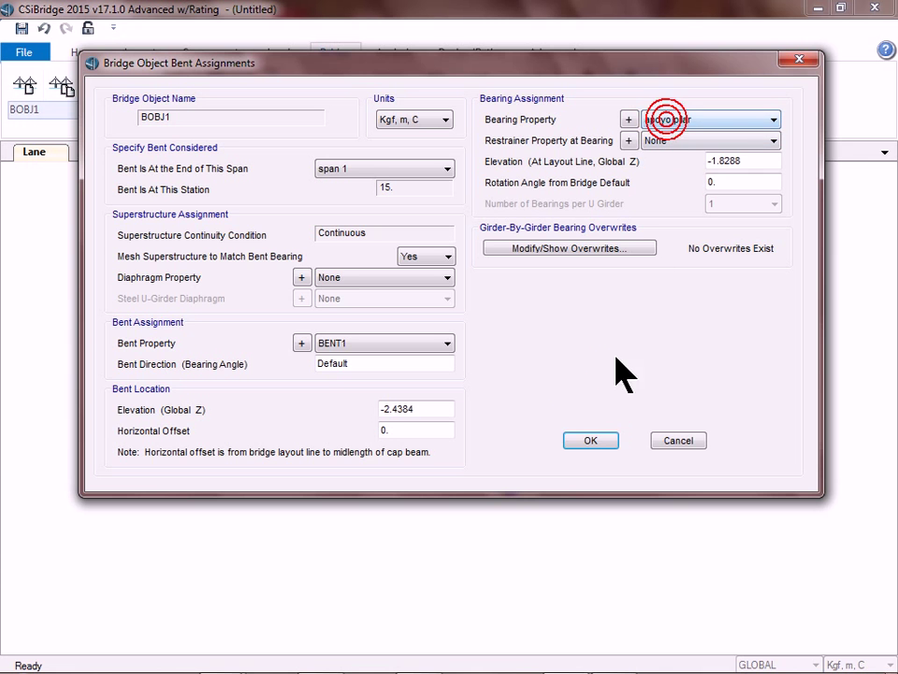
left_click(590, 441)
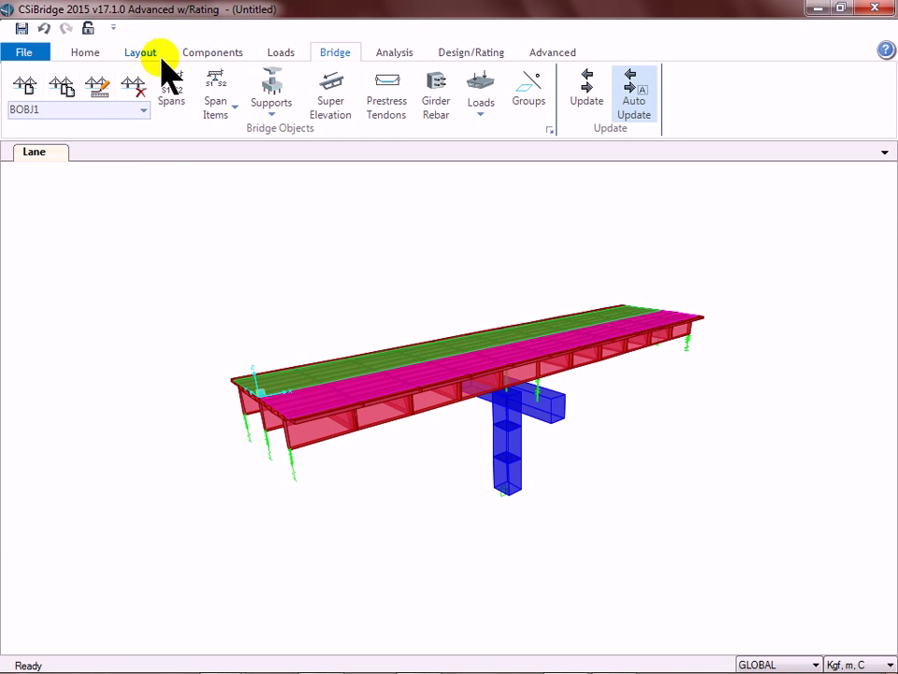
Step: Open the BENT1 bent definition among the substructure components and rename it as pilar
left_click(209, 54)
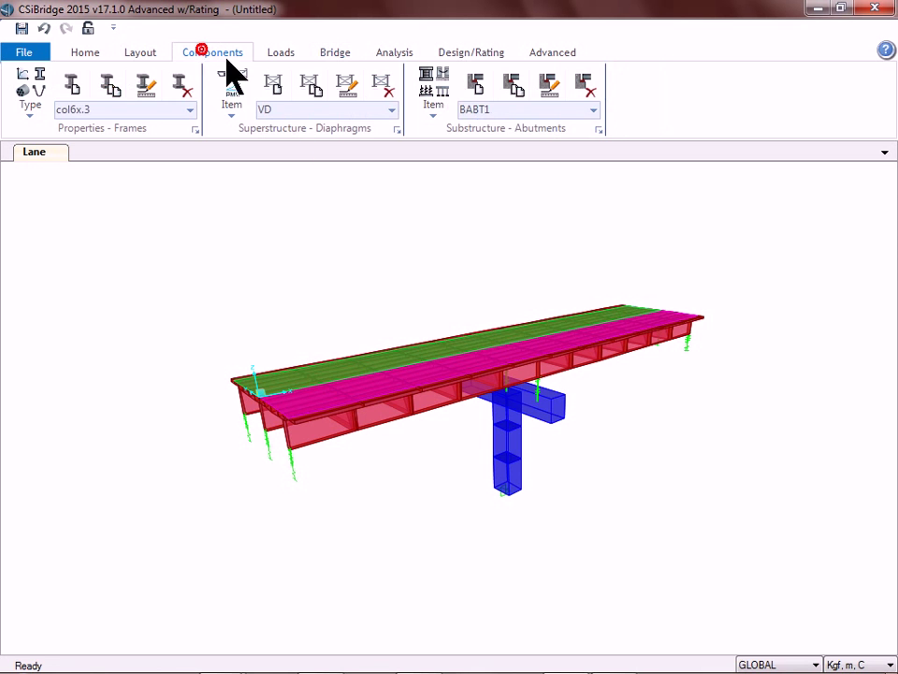
left_click(431, 101)
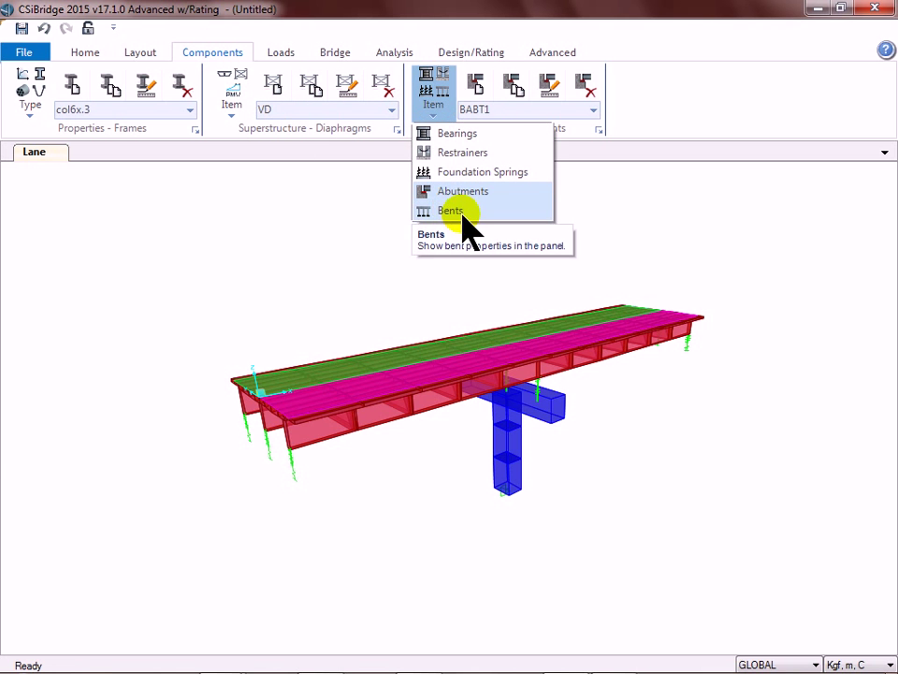
left_click(438, 99)
left_click(438, 101)
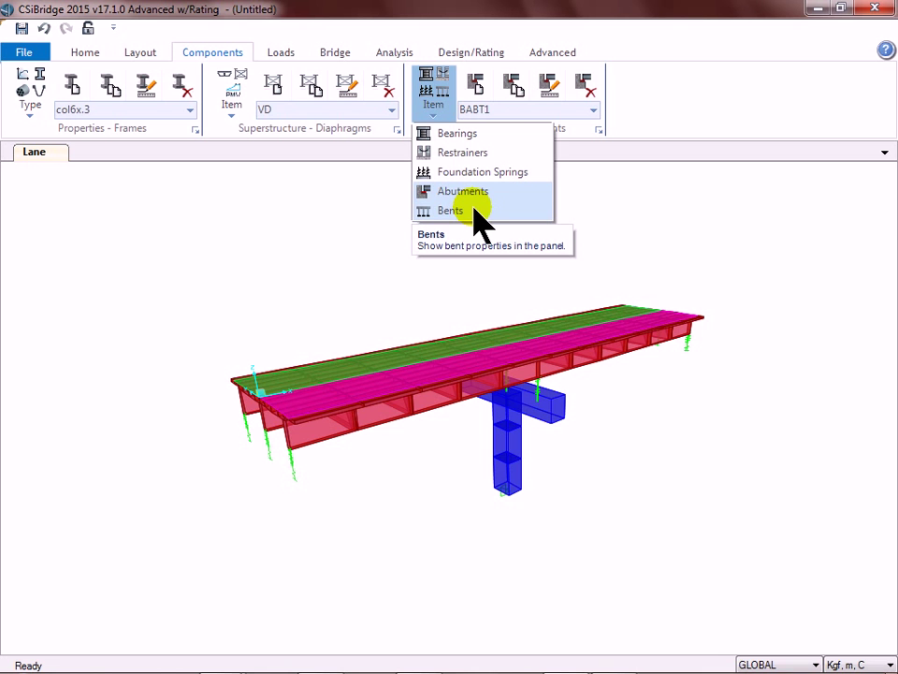
left_click(474, 210)
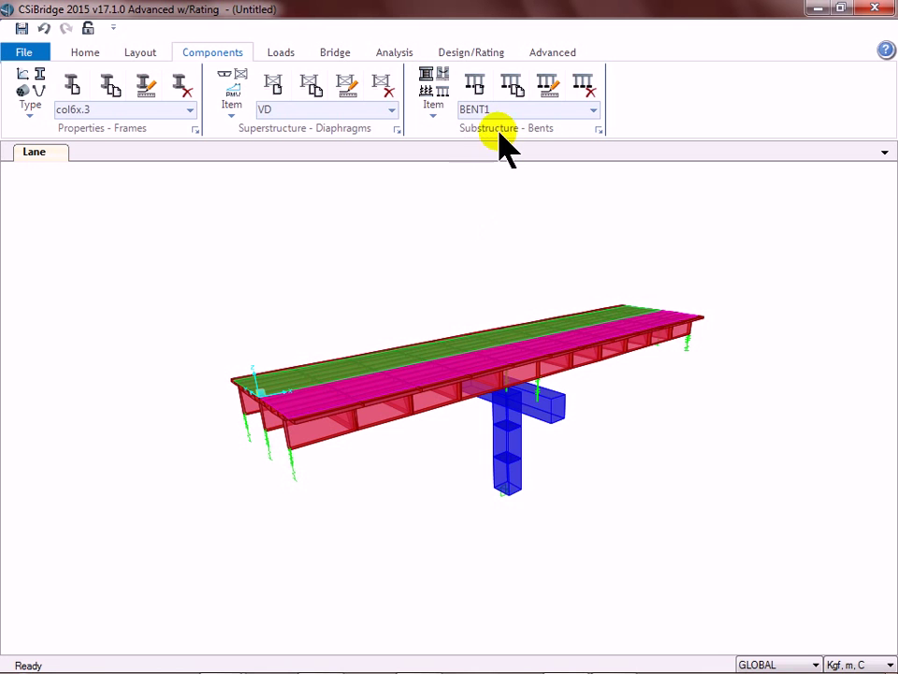
left_click(557, 99)
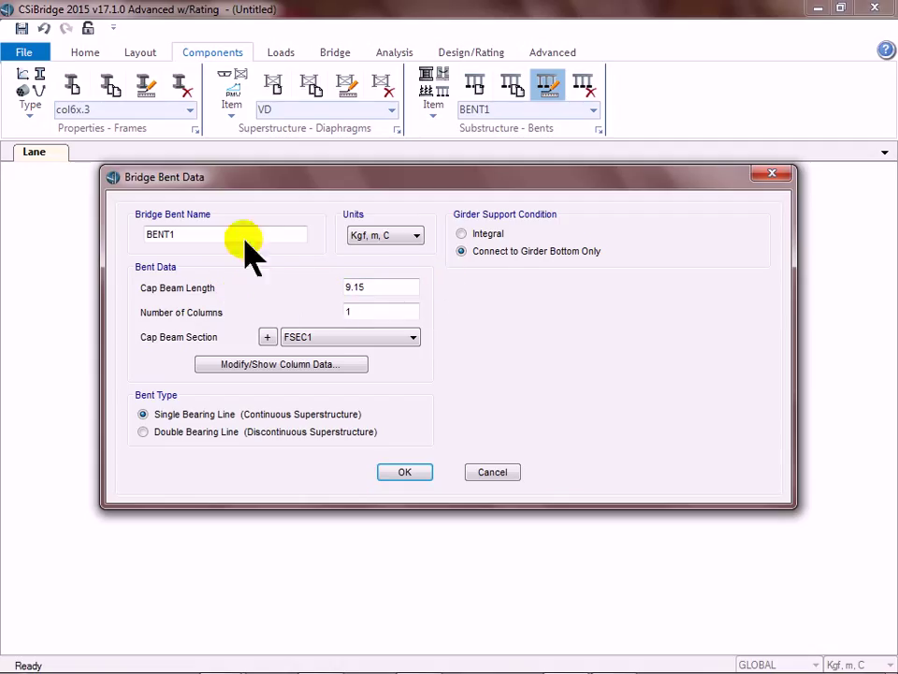
double_click(200, 235)
type("pilar")
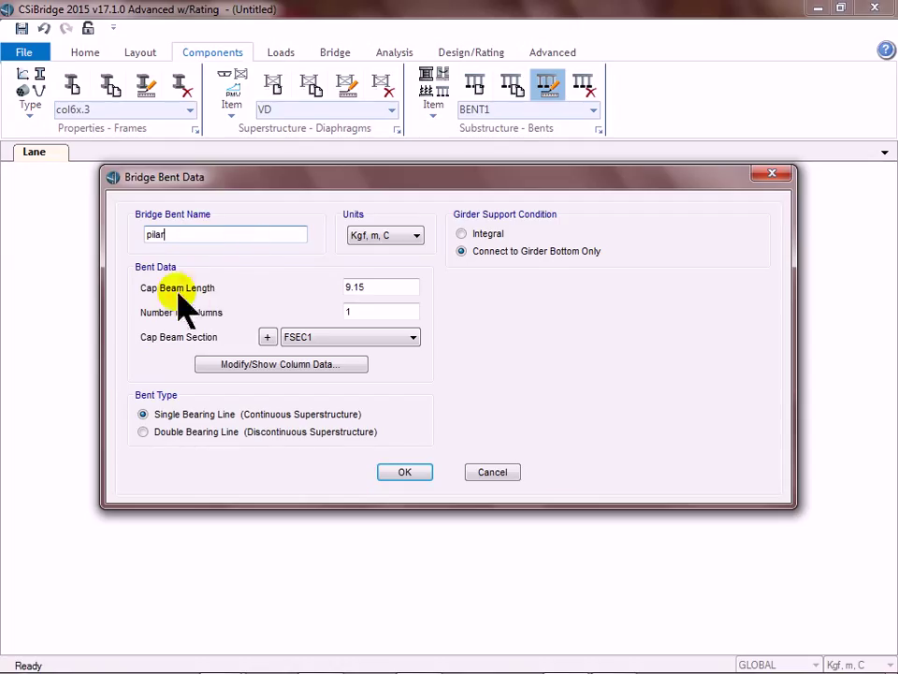
Step: Set the pilar bent's cap beam length to 7 m, number of columns to 3 and cap beam section to viga cabezal
double_click(372, 286)
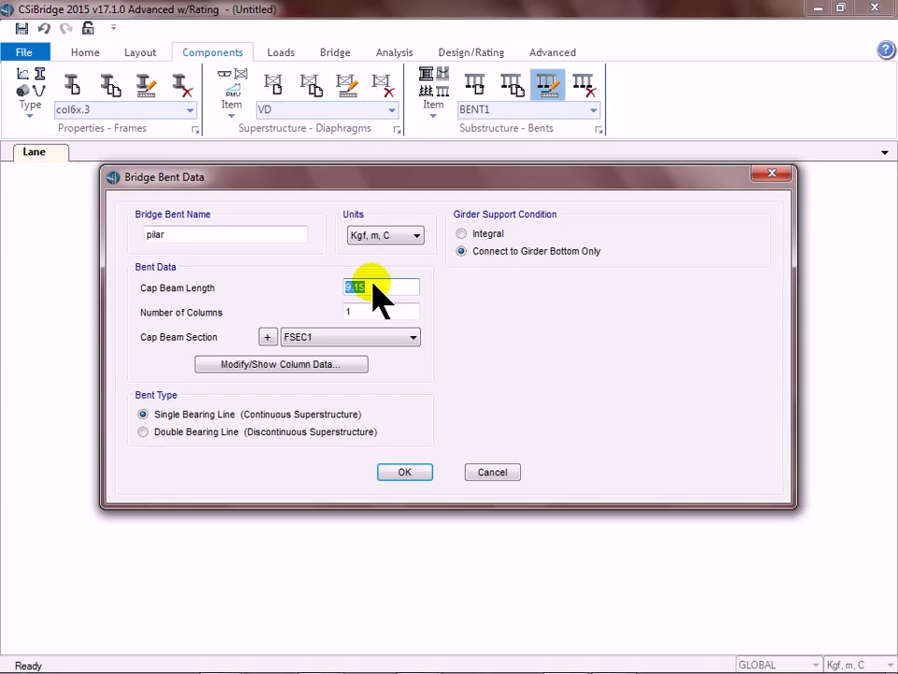
type("7")
double_click(361, 310)
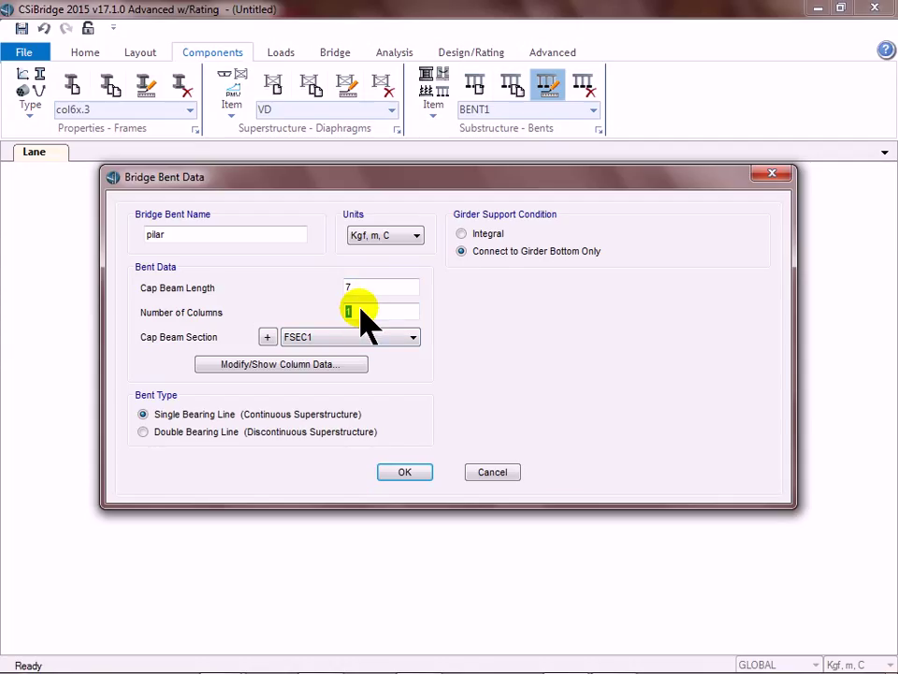
type("3")
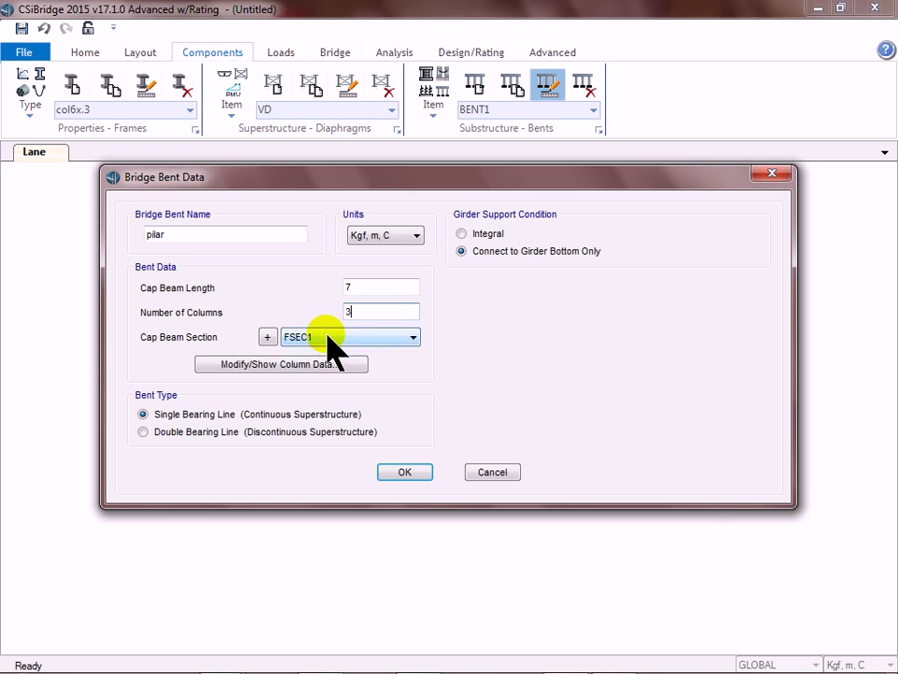
left_click(327, 337)
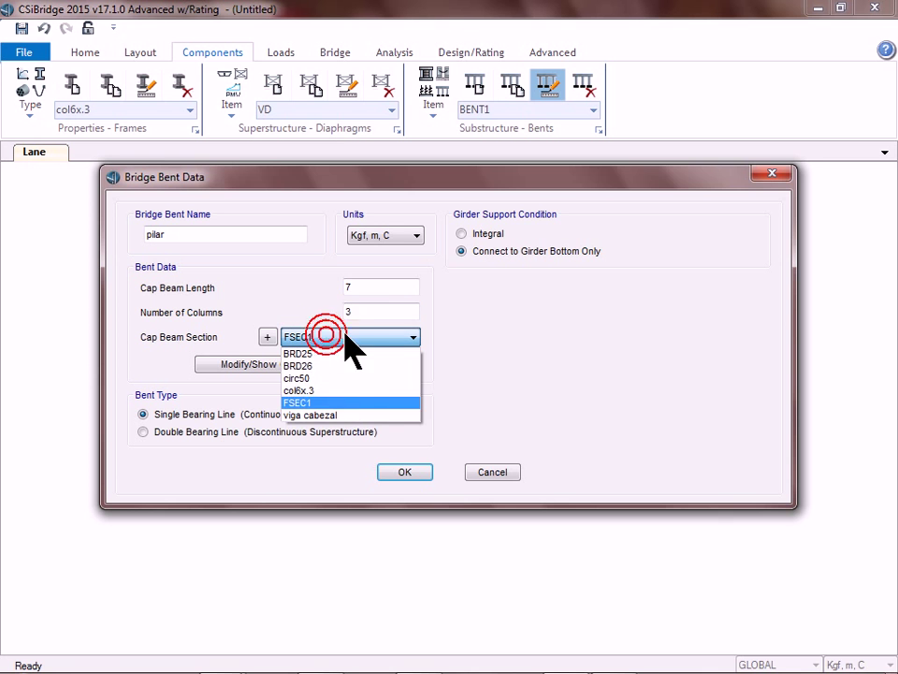
left_click(340, 418)
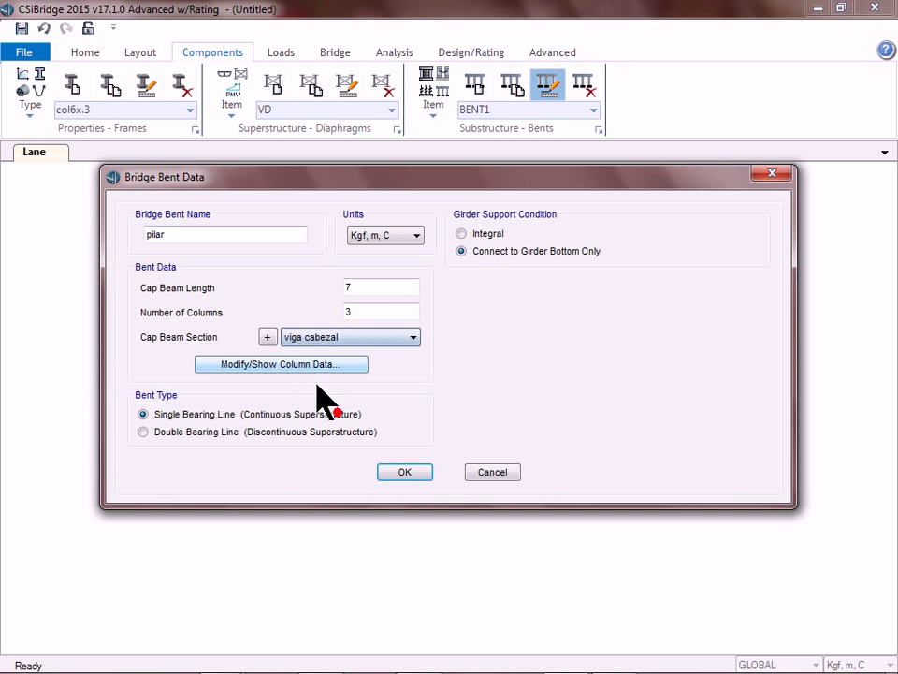
Step: Assign the circ50 section to all three columns in the bent's column data
left_click(287, 365)
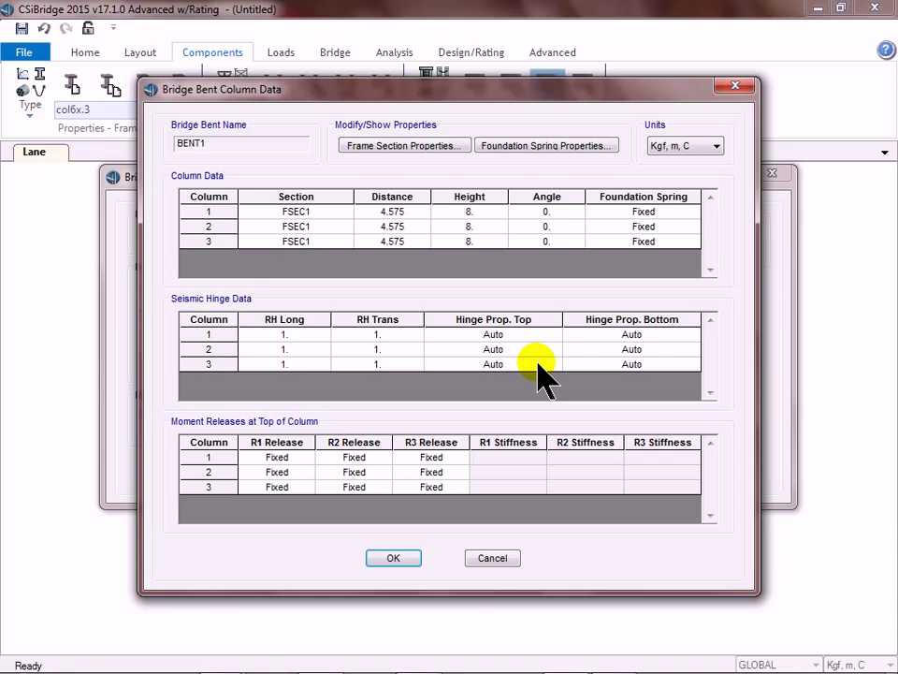
left_click(304, 210)
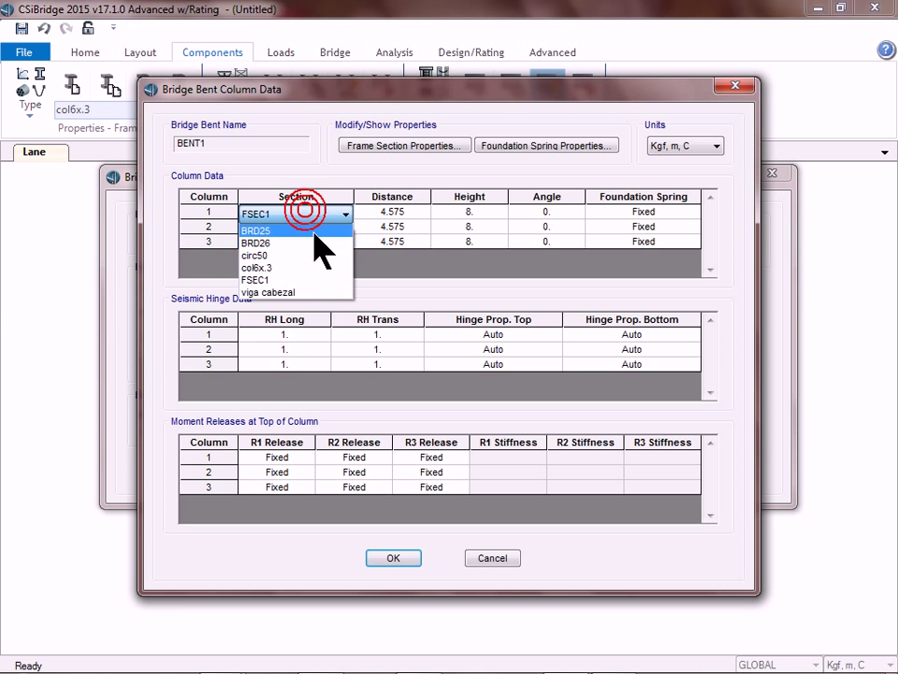
left_click(278, 254)
left_click(301, 228)
left_click(279, 259)
left_click(296, 233)
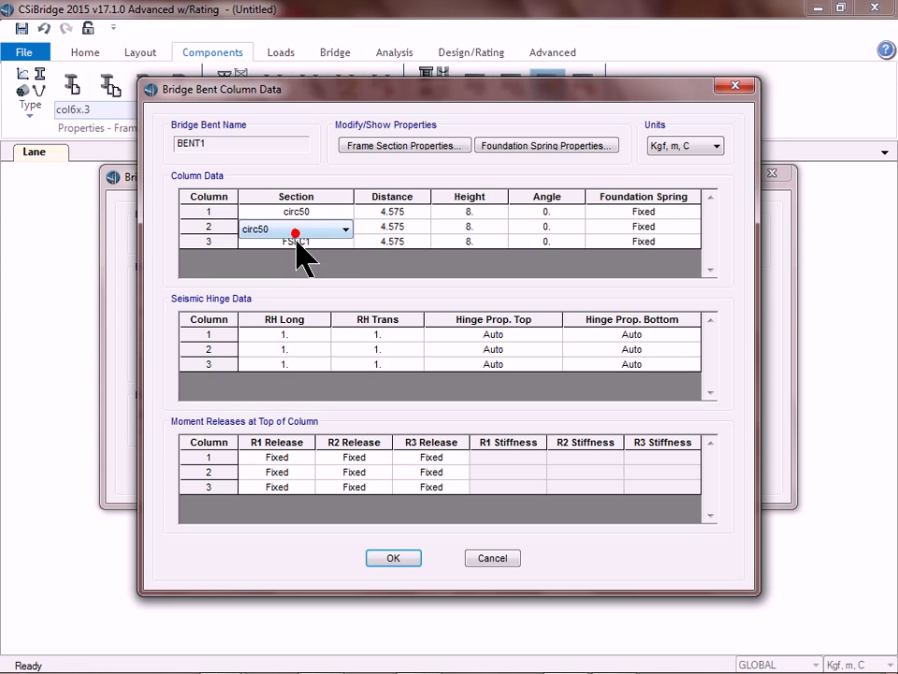
left_click(296, 242)
left_click(274, 280)
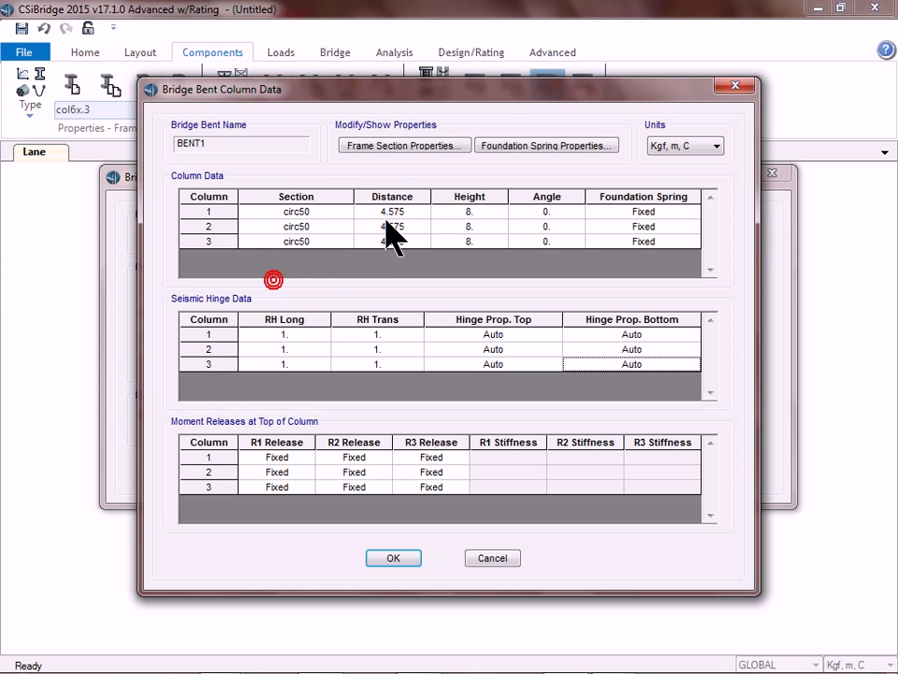
Step: Set the distances of bent columns 1, 2 and 3 to 0, 3 and 6 m
left_click(403, 215)
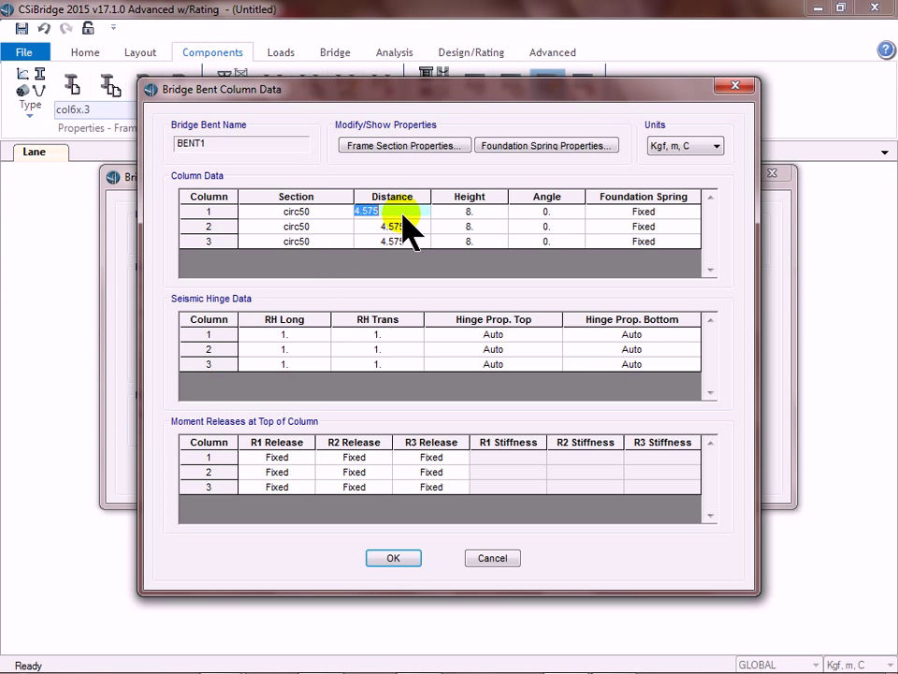
left_click(458, 211)
left_click(396, 210)
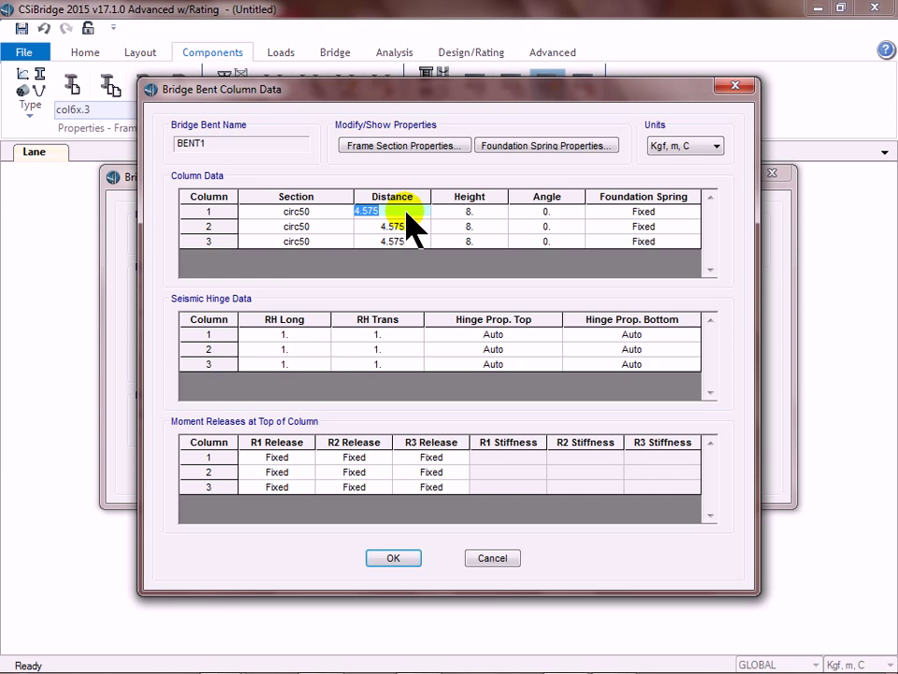
type("0")
left_click(398, 227)
type("3")
left_click(402, 237)
type("6")
Step: Set the height of all three bent columns to 4 m
left_click(481, 213)
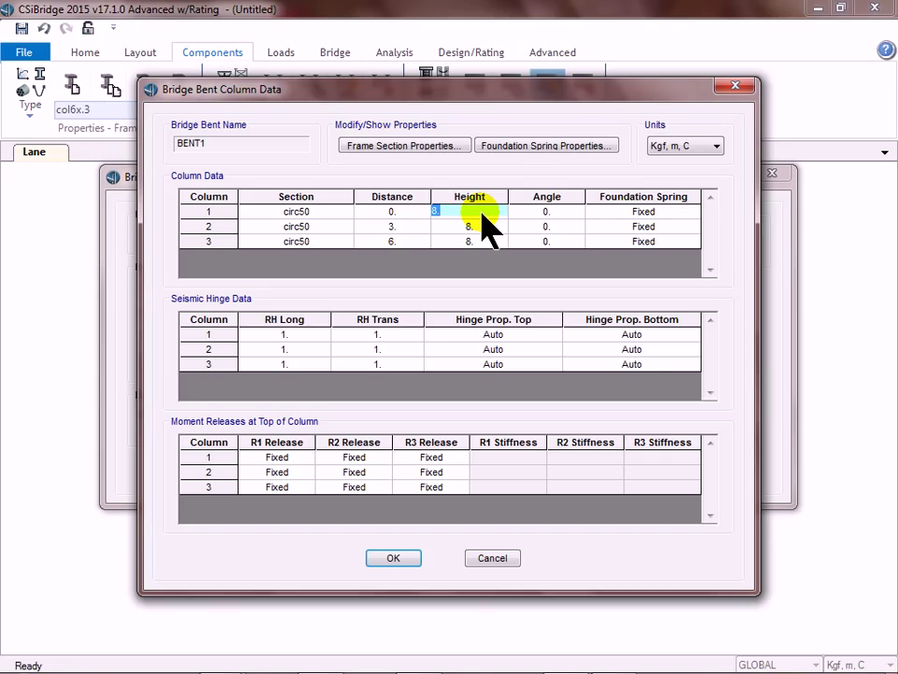
type("4")
left_click(497, 226)
type("4")
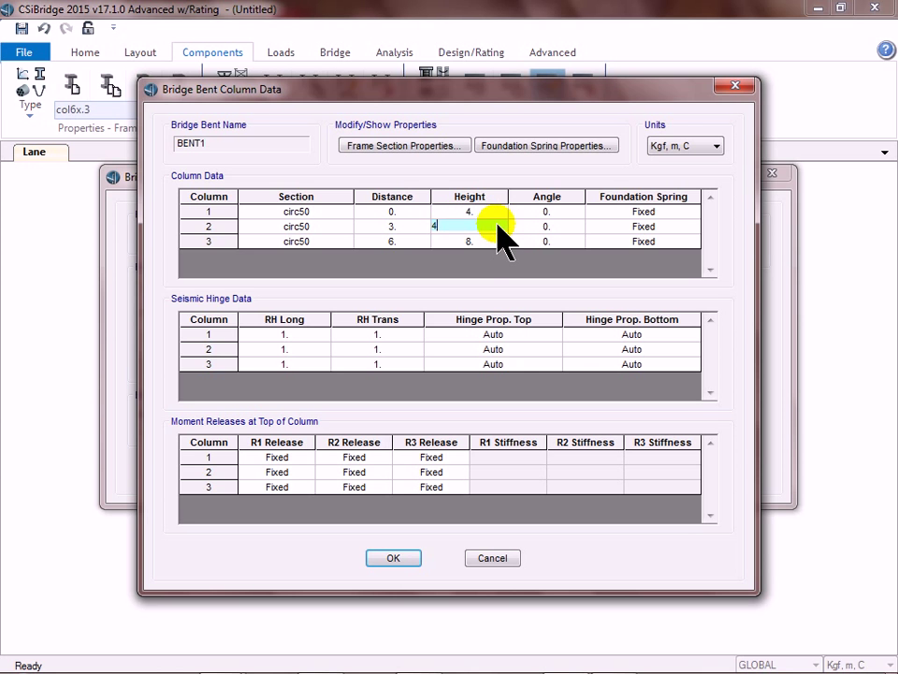
left_click(480, 242)
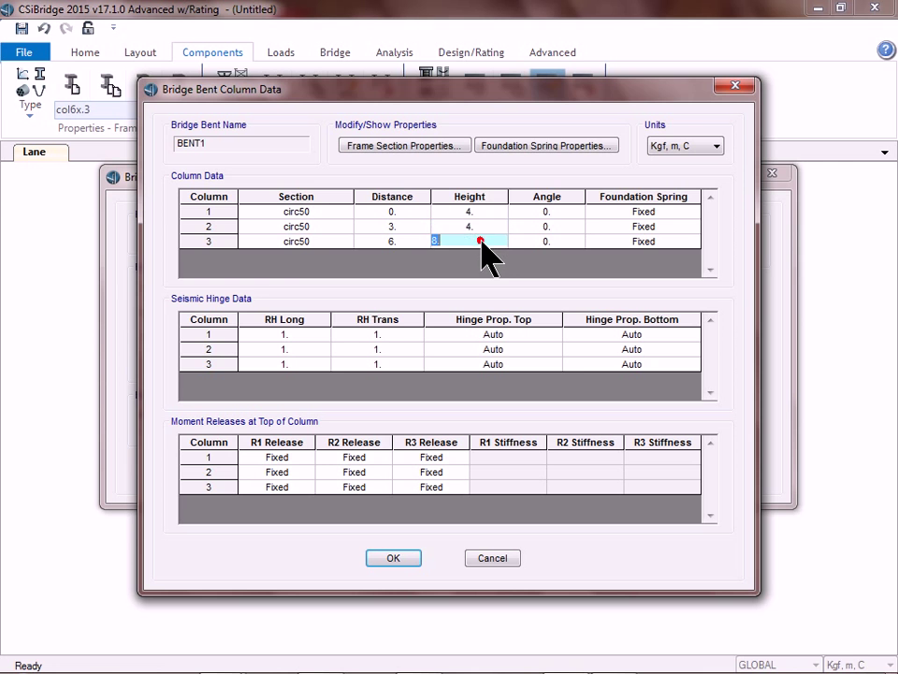
type("4")
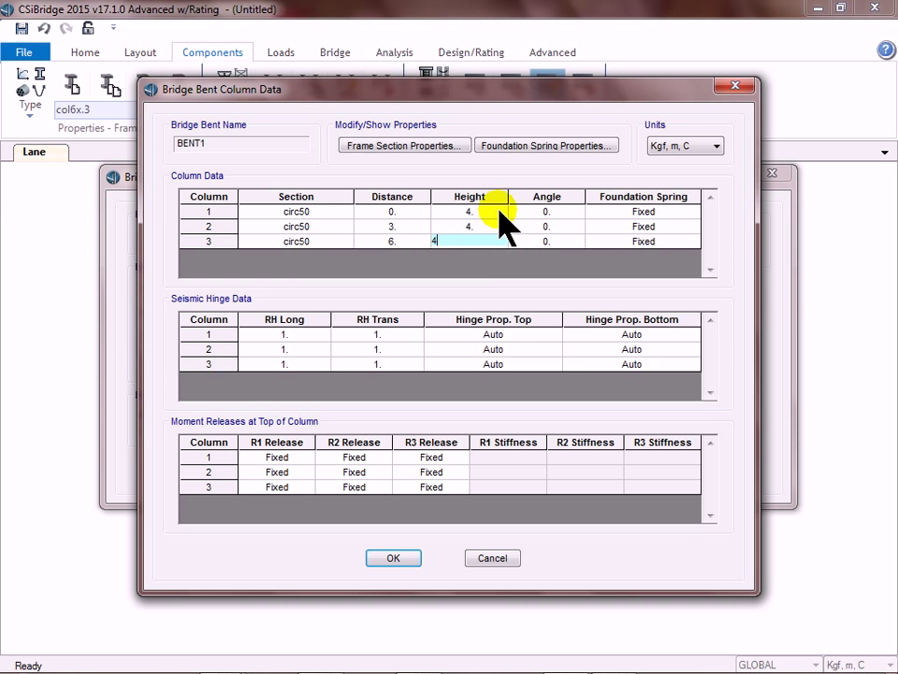
left_click(491, 223)
Step: Use Fixed foundation springs for the three columns and accept the column and bent data
left_click(646, 212)
left_click(644, 215)
left_click(646, 227)
left_click(652, 228)
left_click(652, 231)
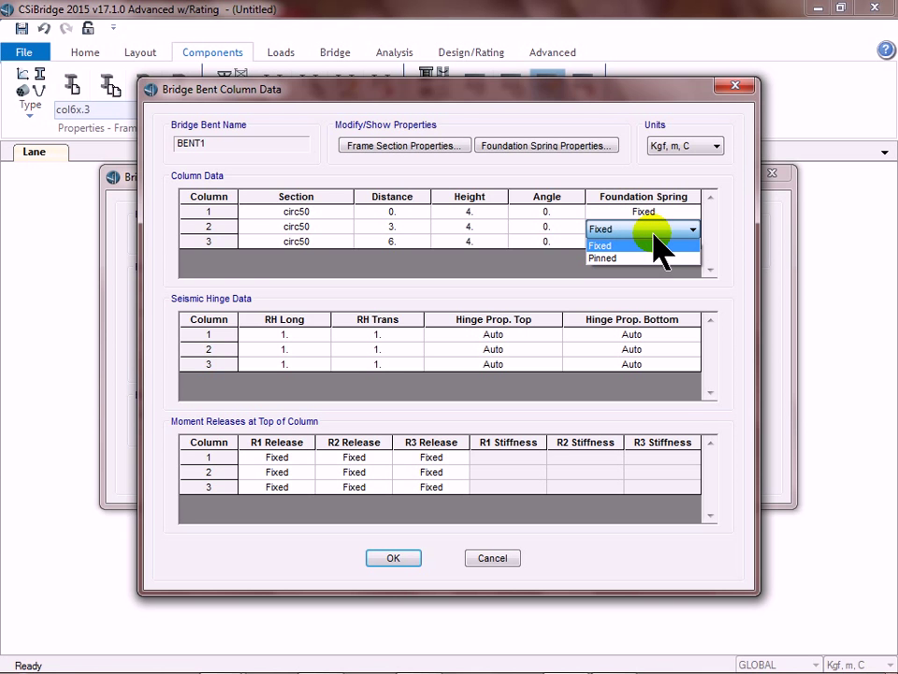
left_click(653, 239)
left_click(659, 241)
left_click(670, 243)
left_click(672, 243)
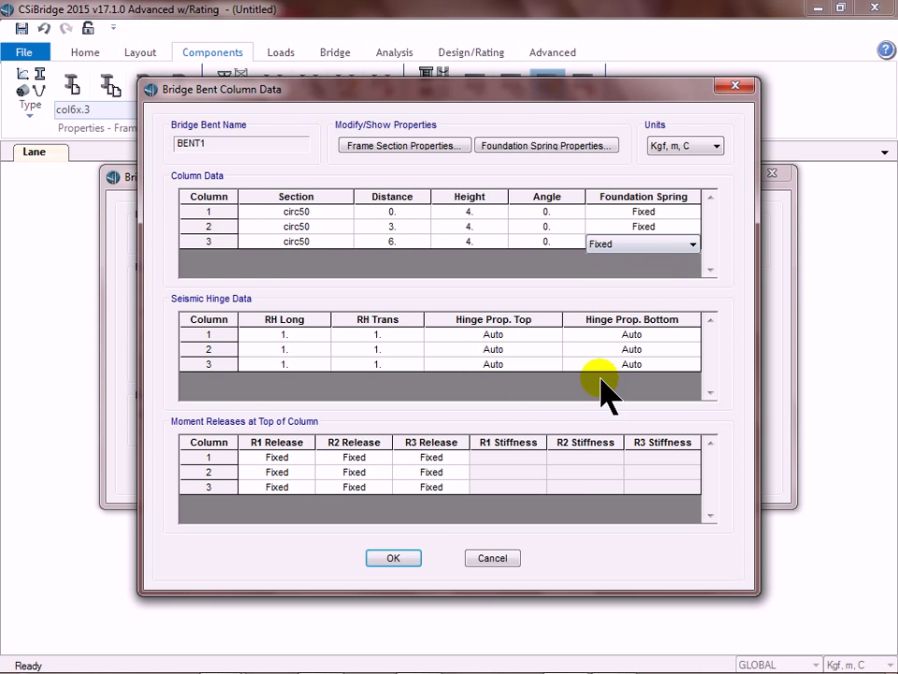
left_click(393, 558)
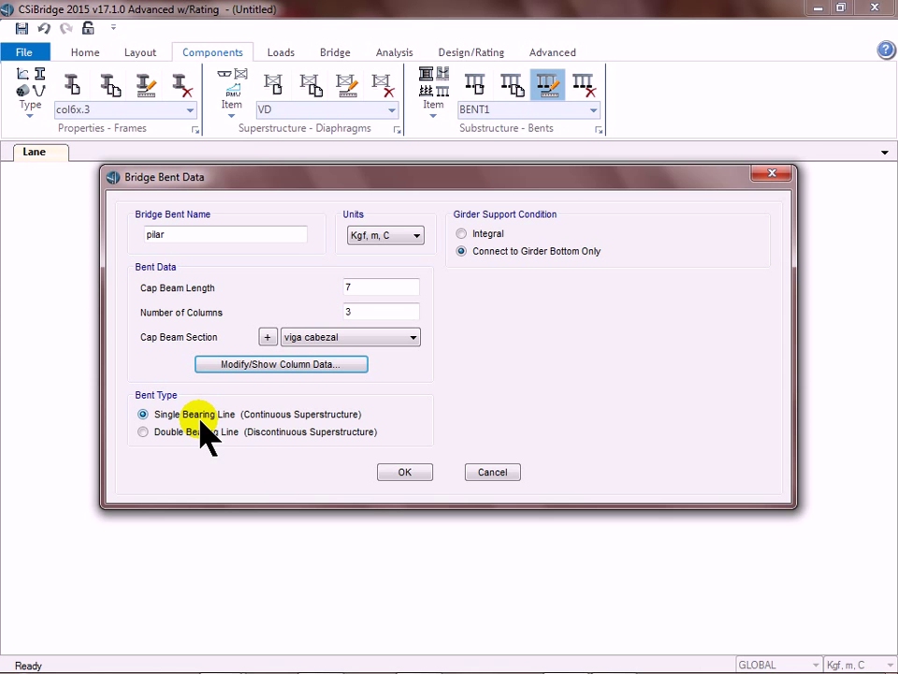
left_click(392, 473)
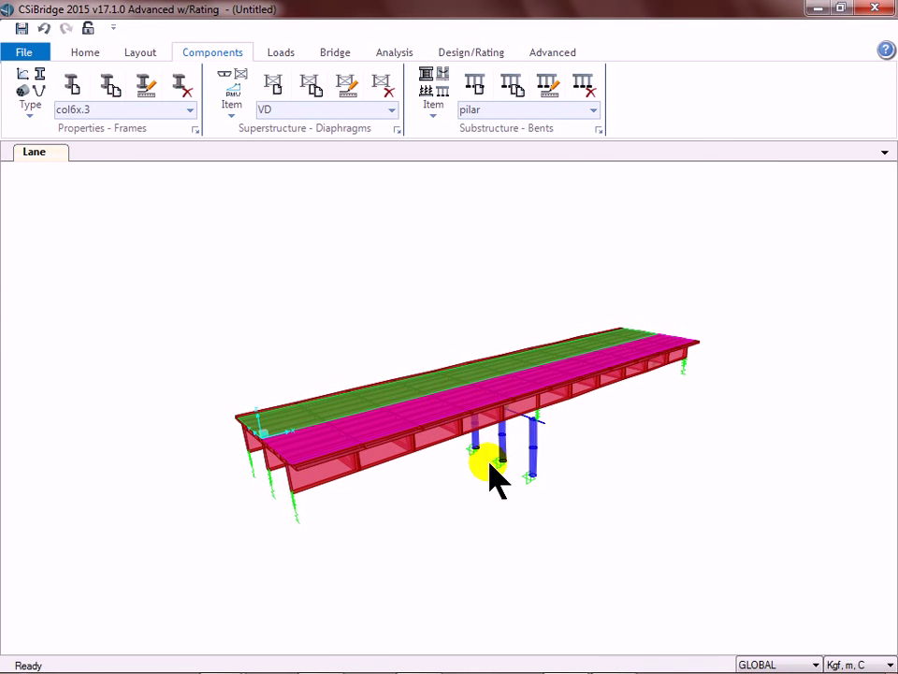
Step: Set the viga cabezal frame section's depth to 0.6 m and width to 0.4 m
scroll(545, 447, "up", 3)
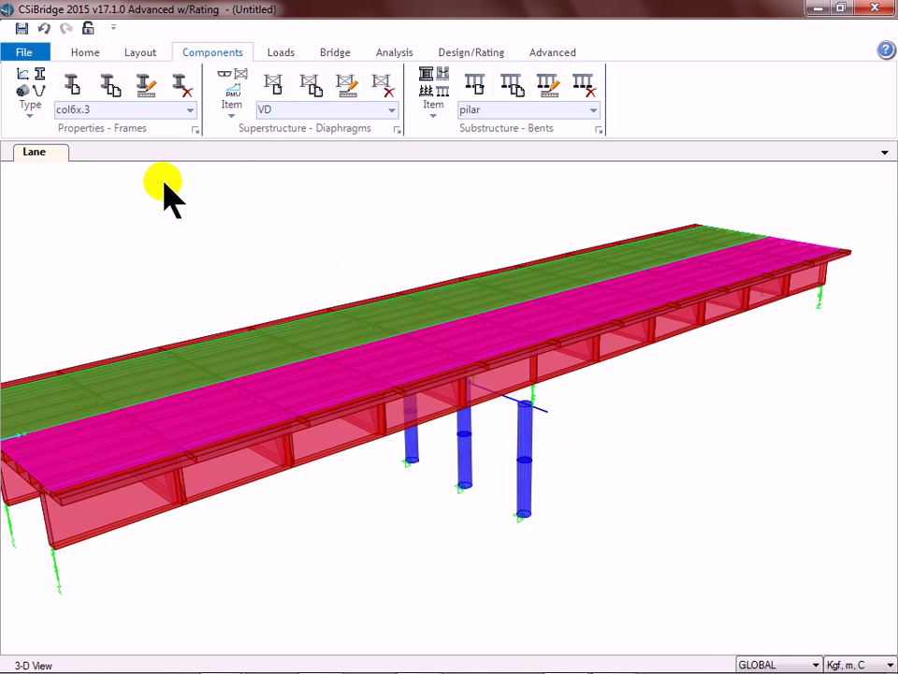
left_click(28, 91)
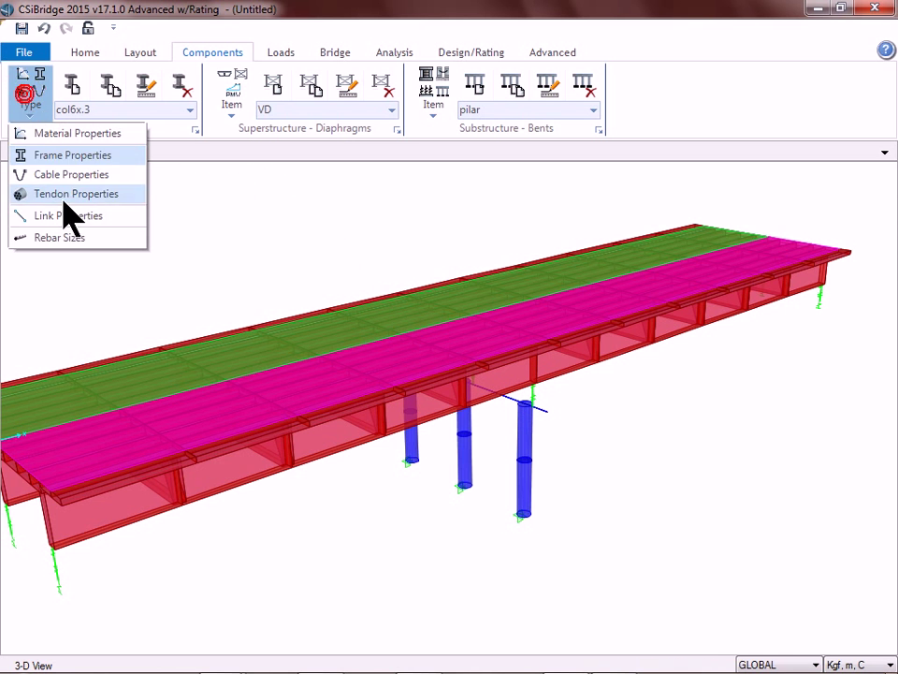
left_click(54, 155)
left_click(190, 110)
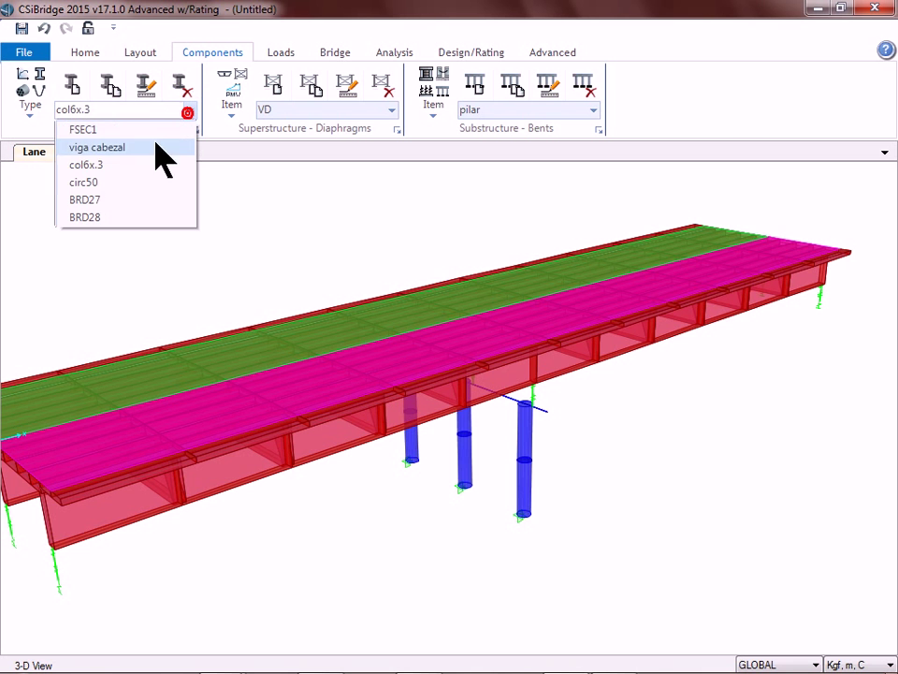
left_click(111, 146)
left_click(146, 84)
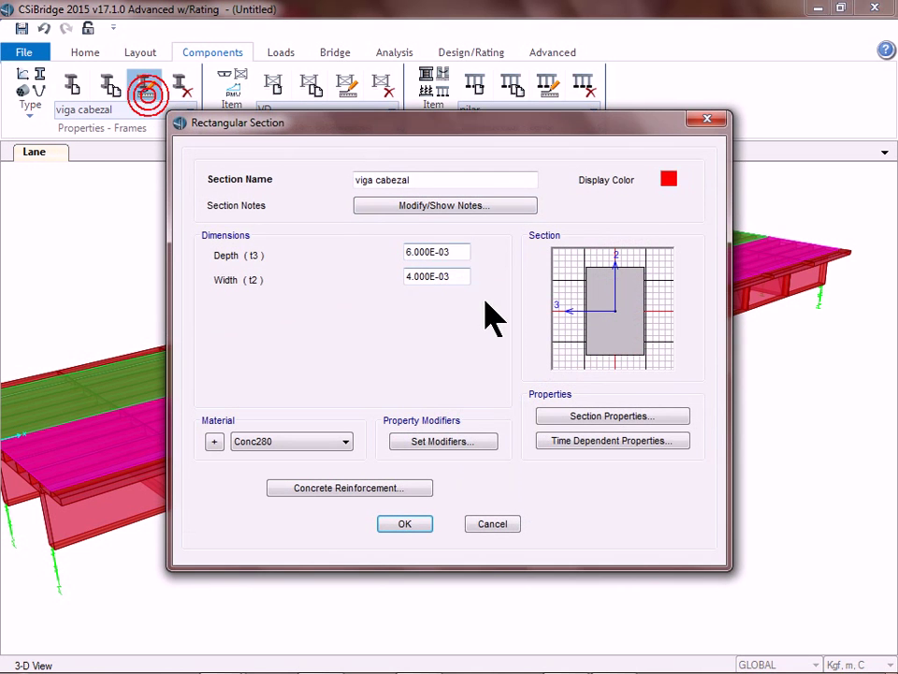
left_click(455, 252)
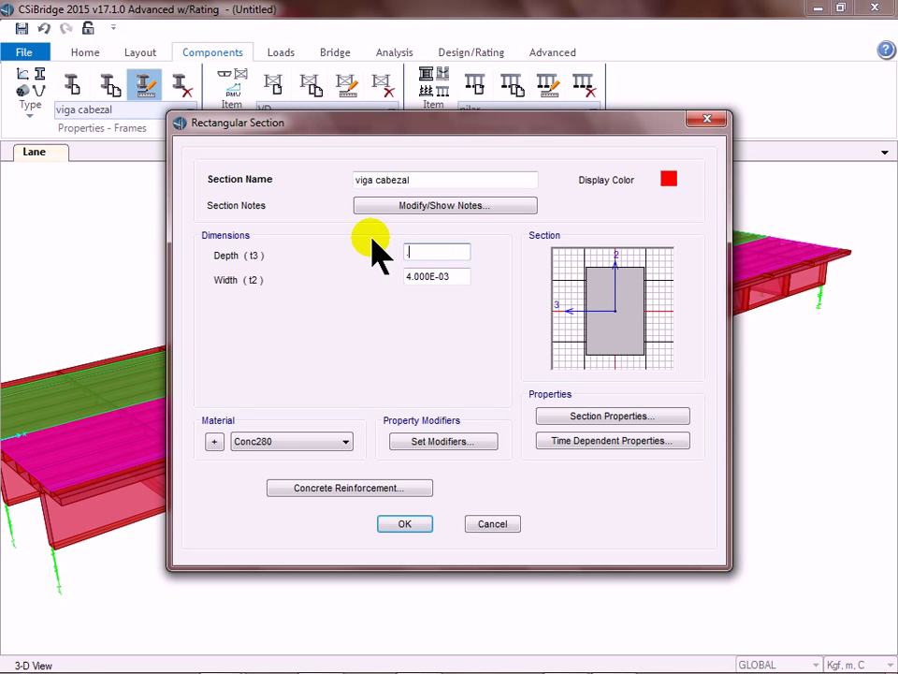
left_click(456, 276)
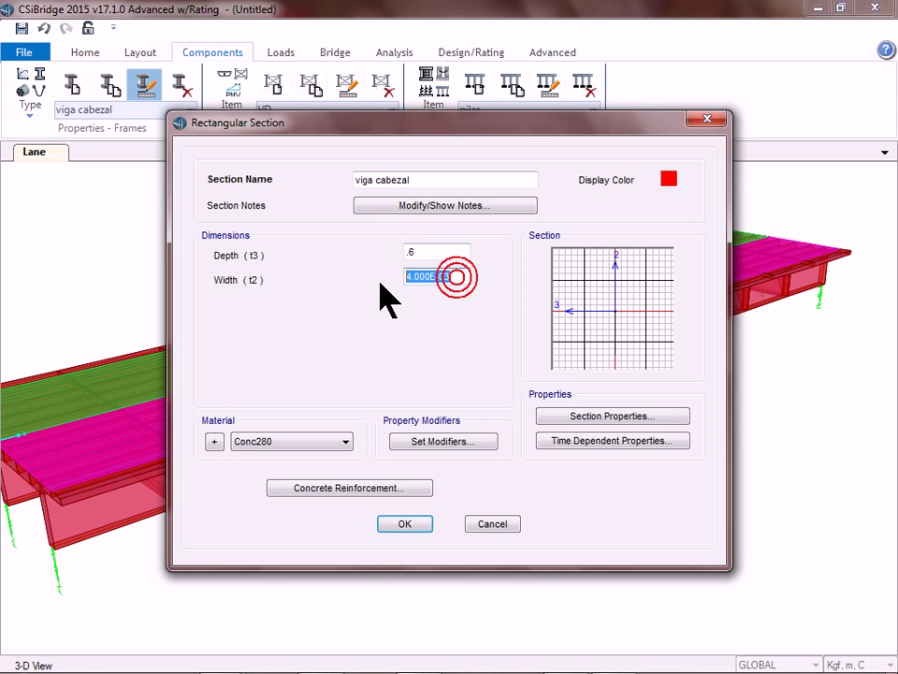
type(".4")
left_click(404, 523)
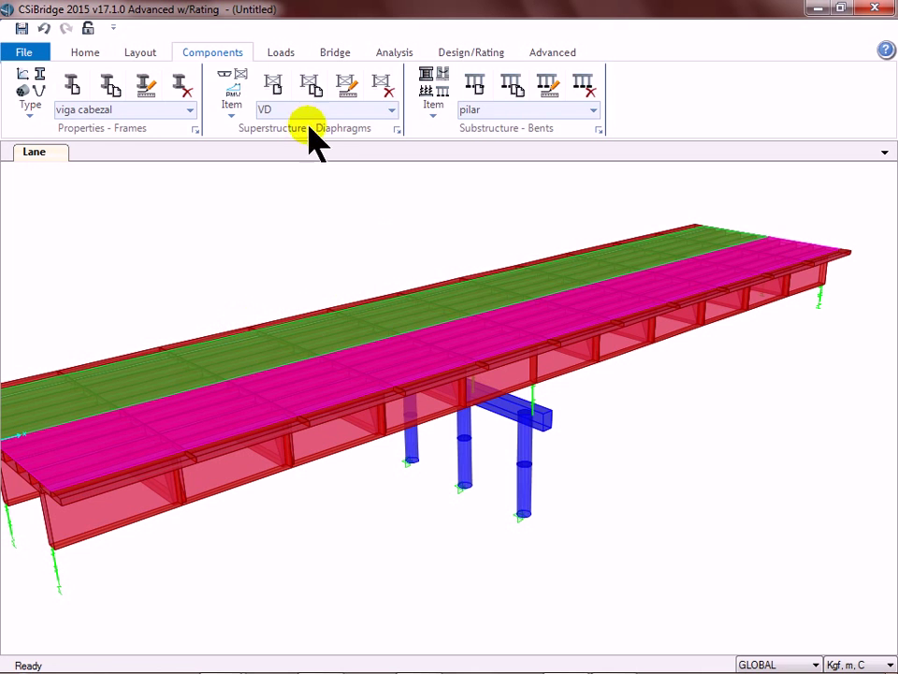
Step: Update BOBJ1's linked model as an area object model with a 1 m maximum deck span segment length and 1 m submesh size
left_click(282, 54)
left_click(339, 55)
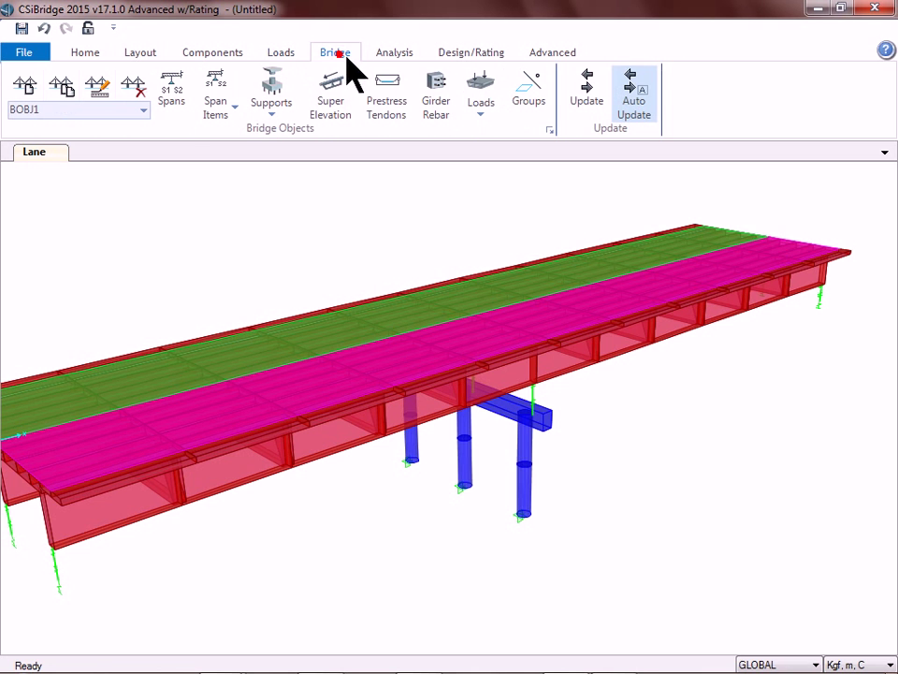
left_click(581, 92)
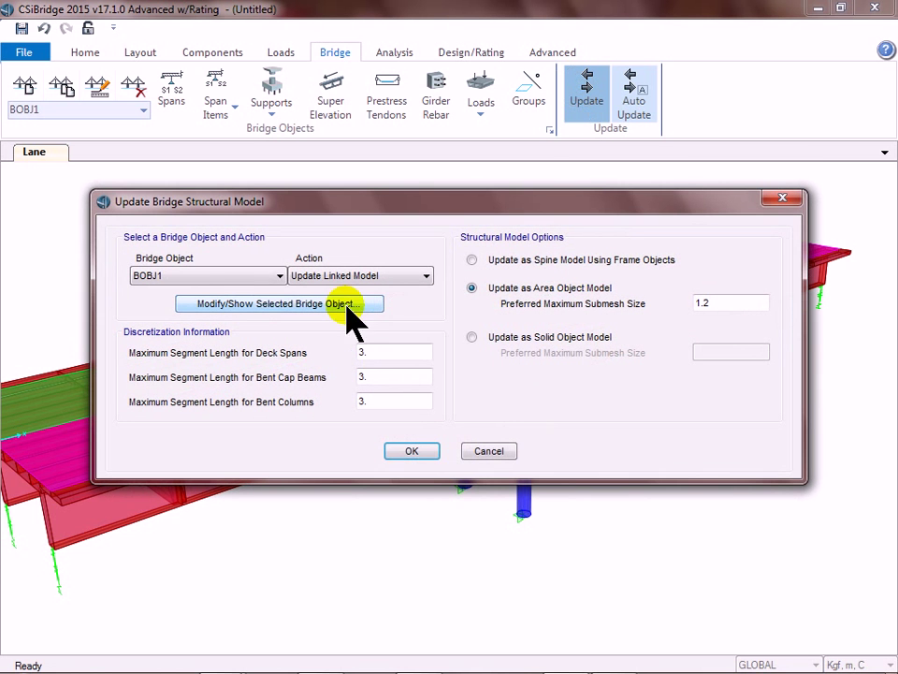
left_click(392, 353)
left_click_drag(392, 356, 346, 355)
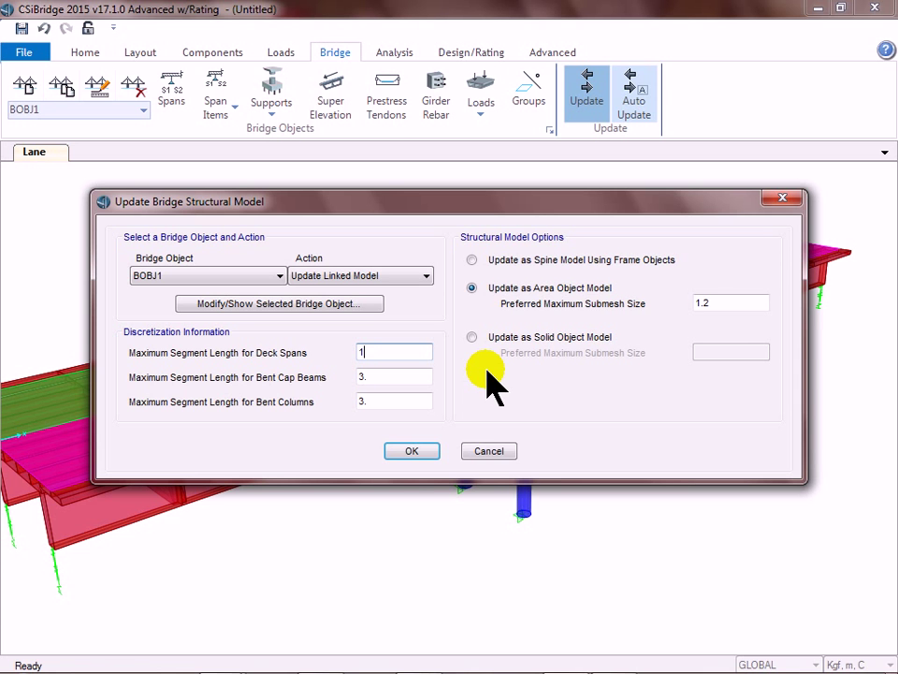
double_click(719, 303)
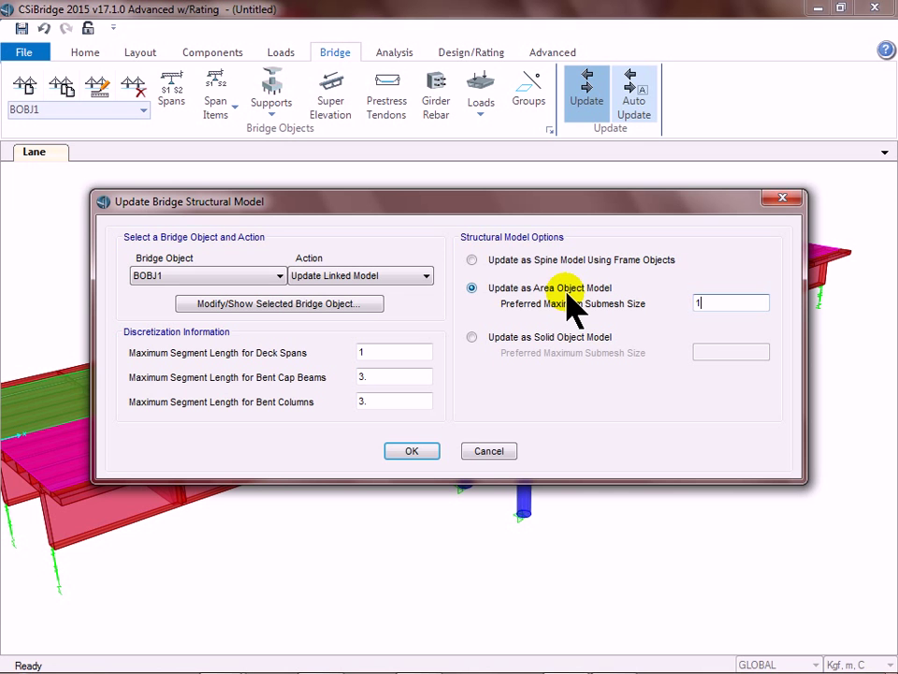
left_click(412, 453)
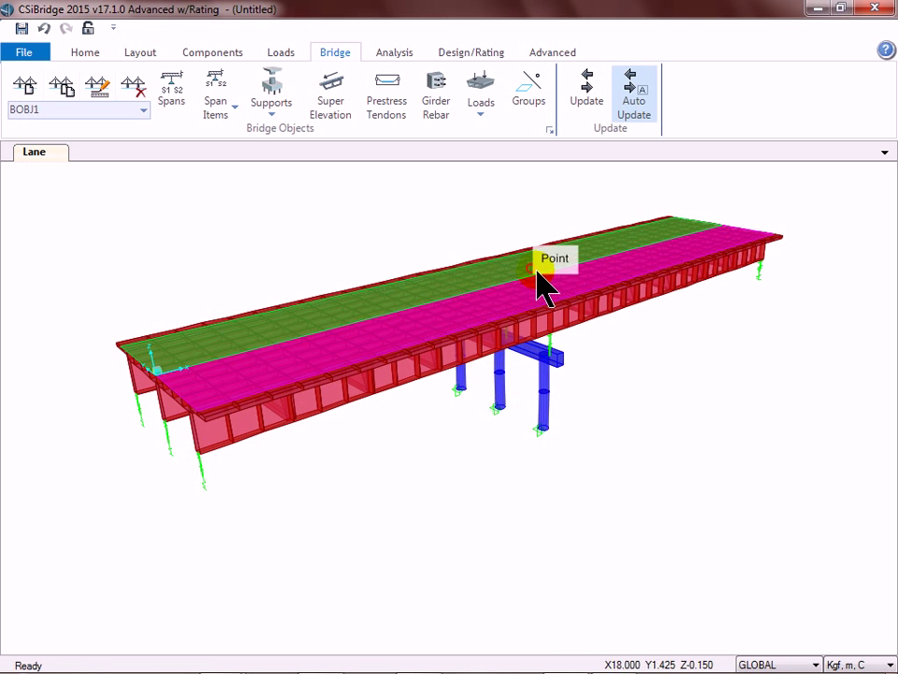
Step: Set the analysis options to Space Frame degrees of freedom
left_click(396, 53)
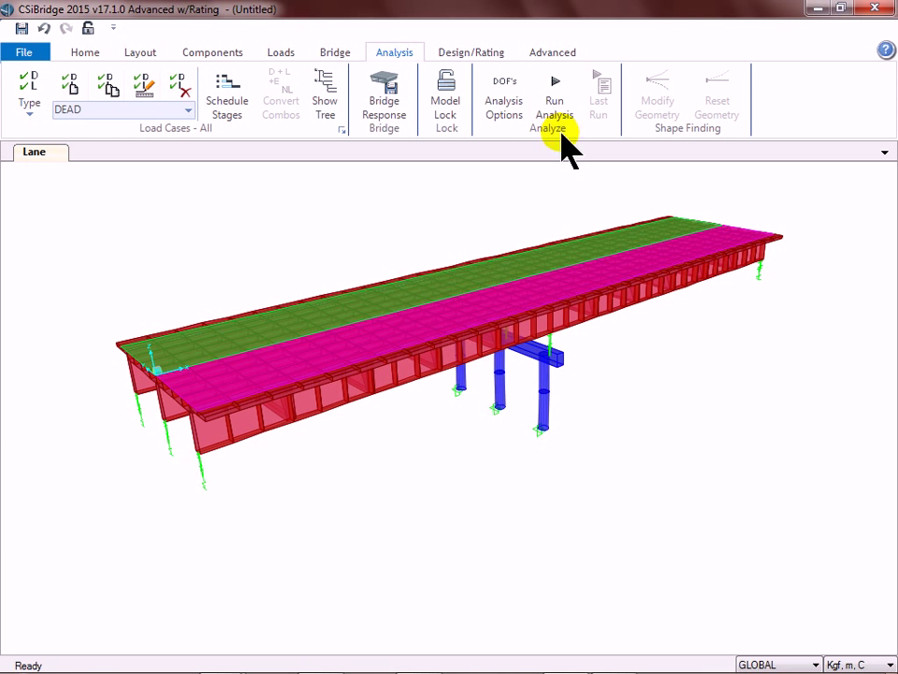
left_click(505, 105)
left_click(280, 314)
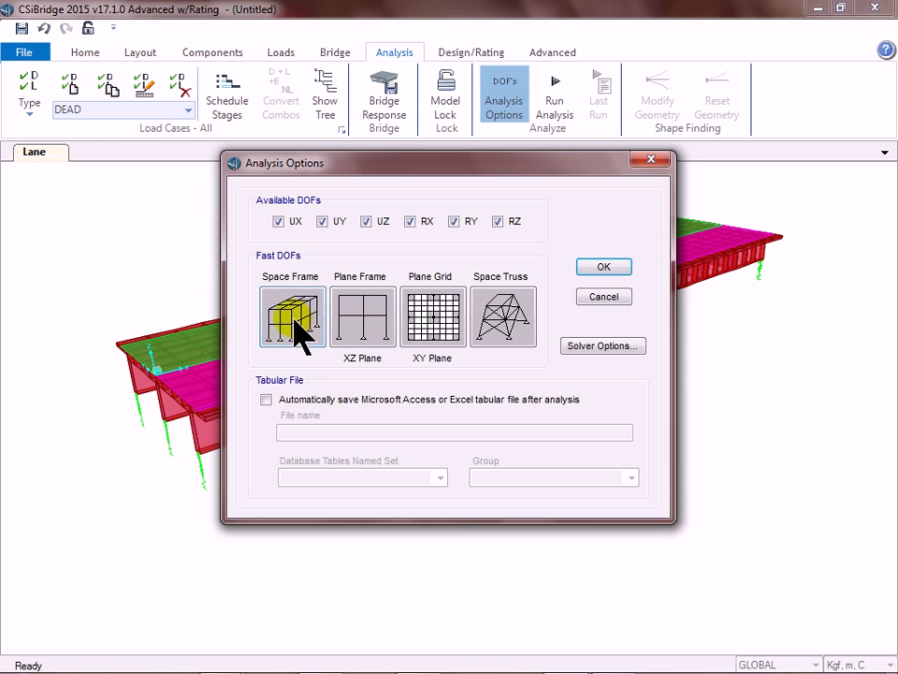
left_click(599, 267)
Step: Run the analysis for the DEAD, MODAL and MOVE1 load cases, saving the model as "puente viga con pilar"
left_click(561, 103)
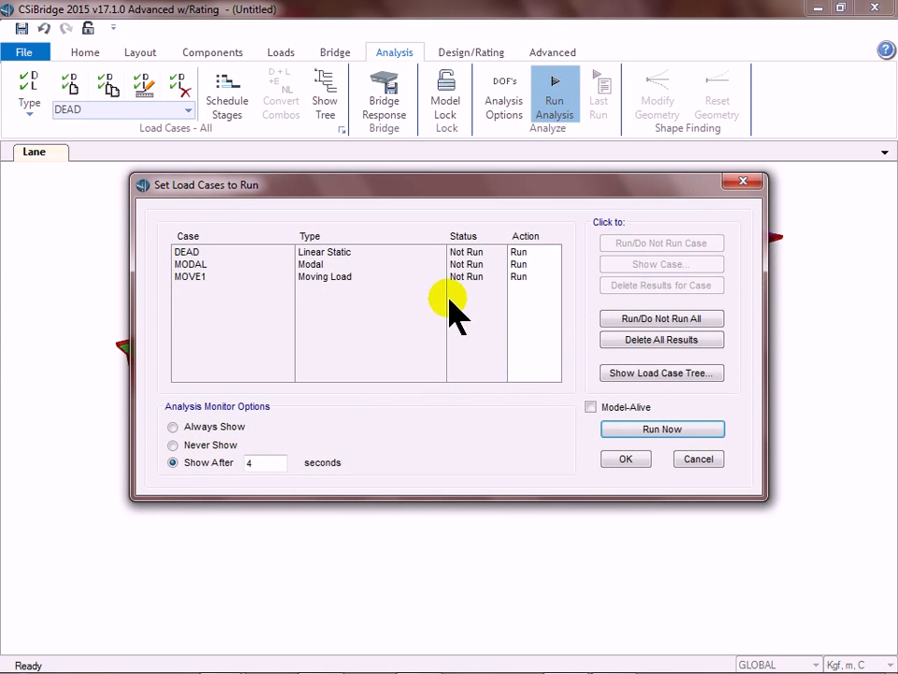
left_click(662, 433)
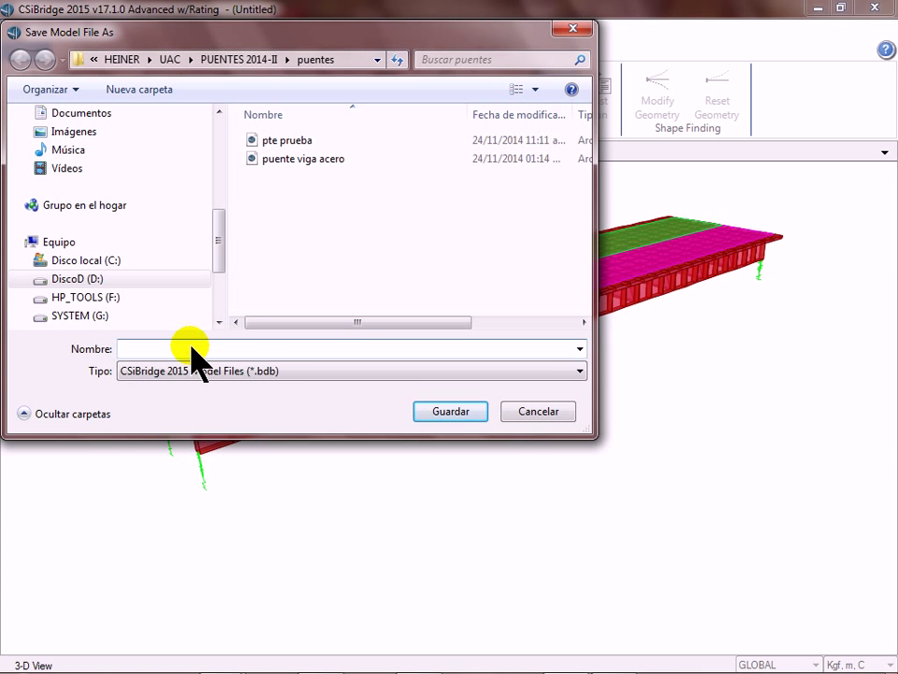
type("puen")
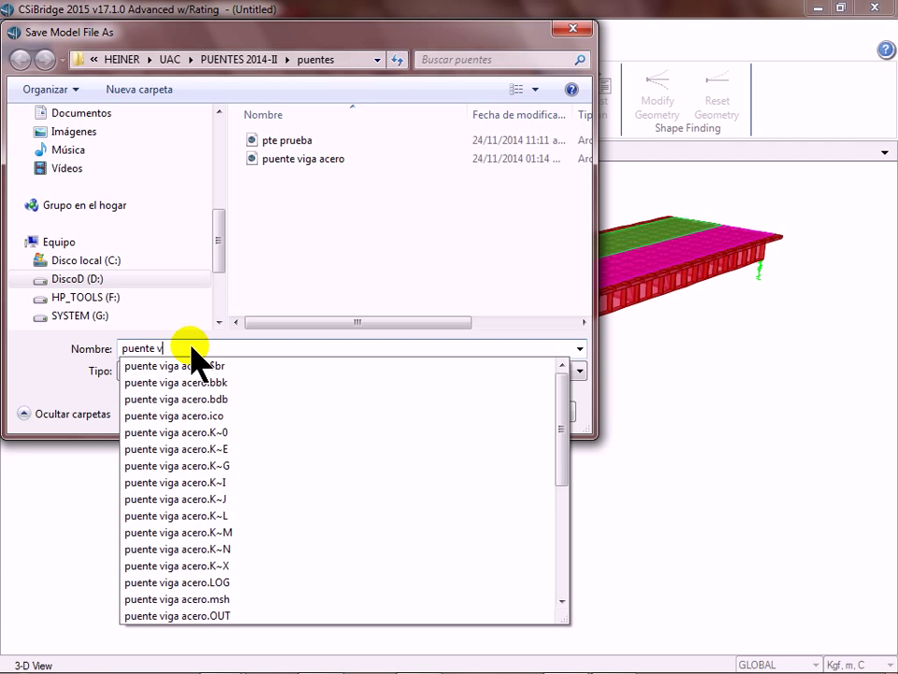
type("te viga co")
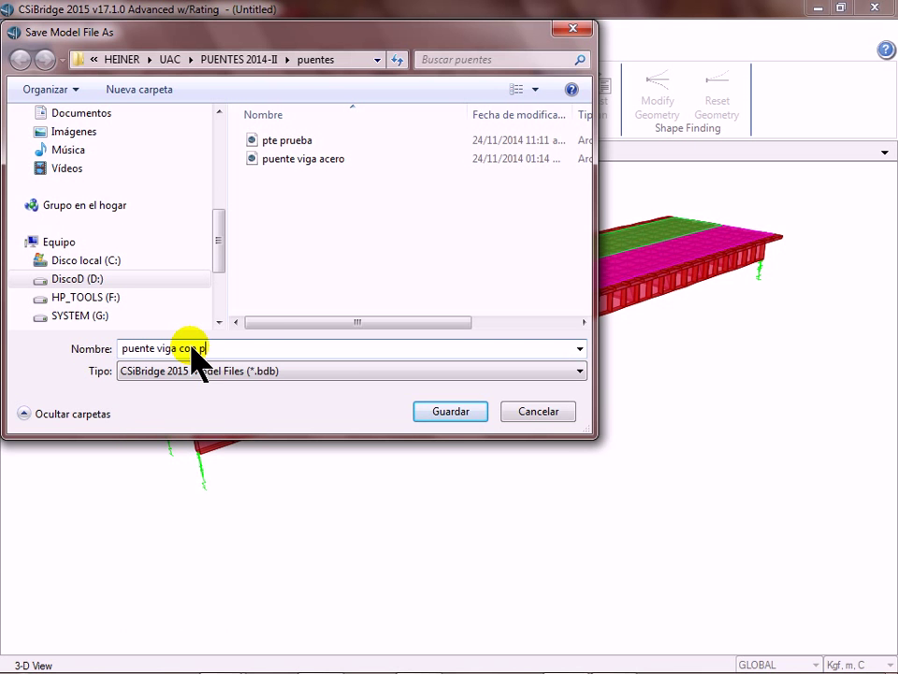
type("n pilar")
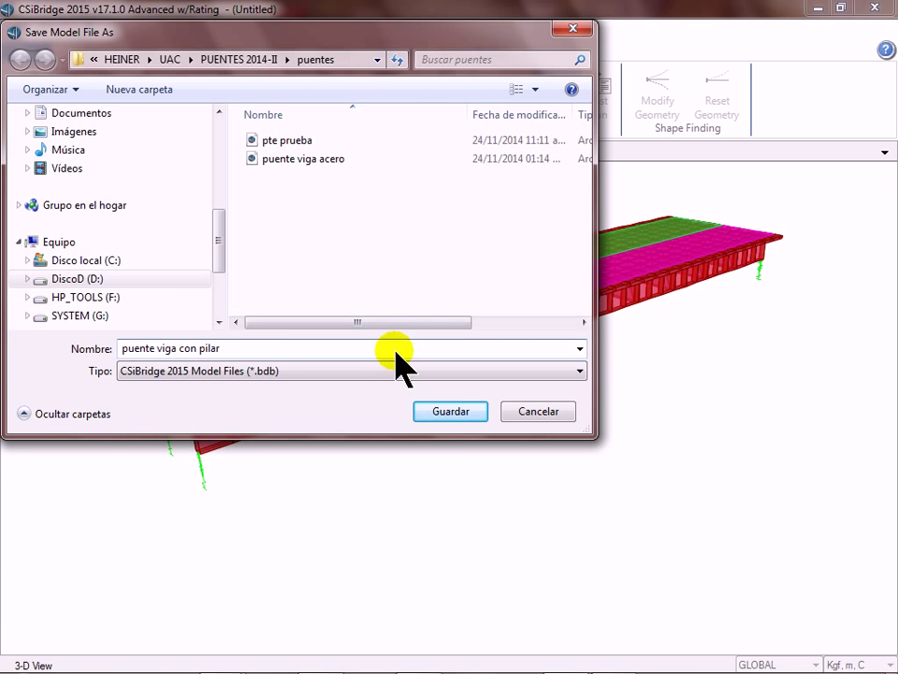
left_click(450, 411)
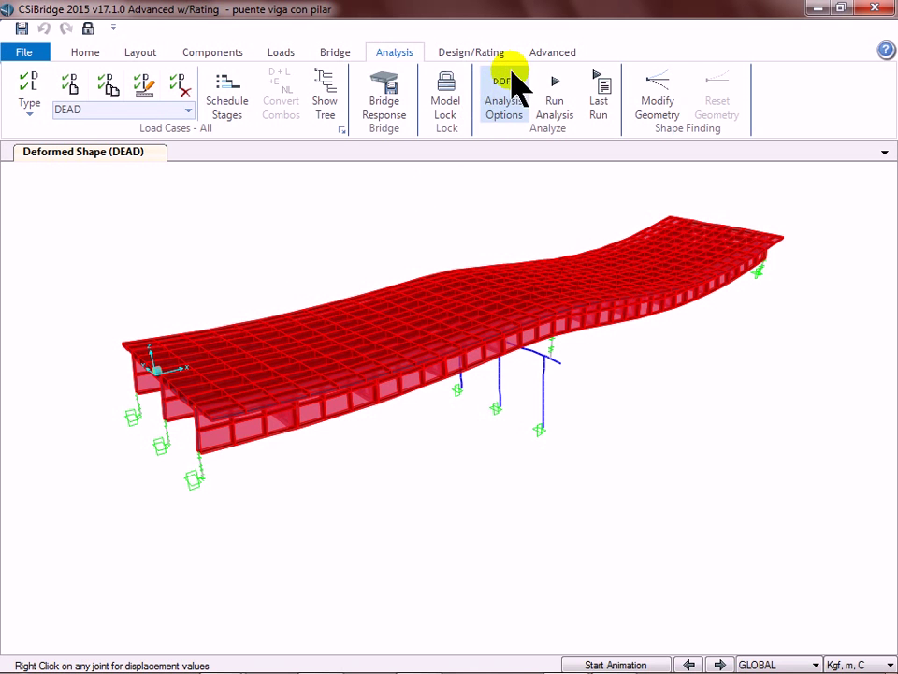
Step: For the default Bridge Design load combinations, exclude the limit states Strength III to V, Service II to IV, and Fatigue I and II
left_click(468, 56)
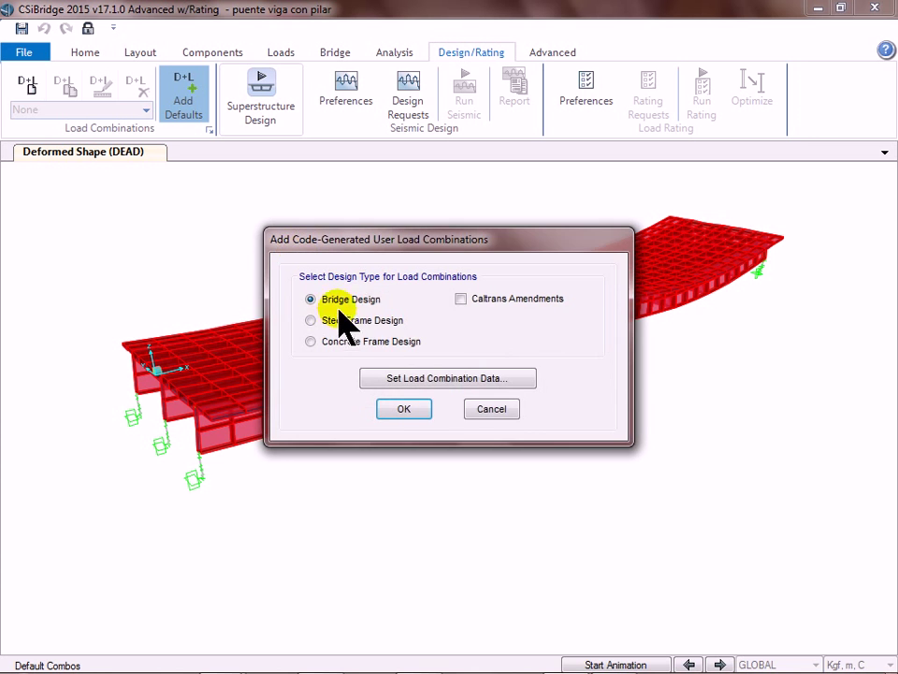
left_click(435, 377)
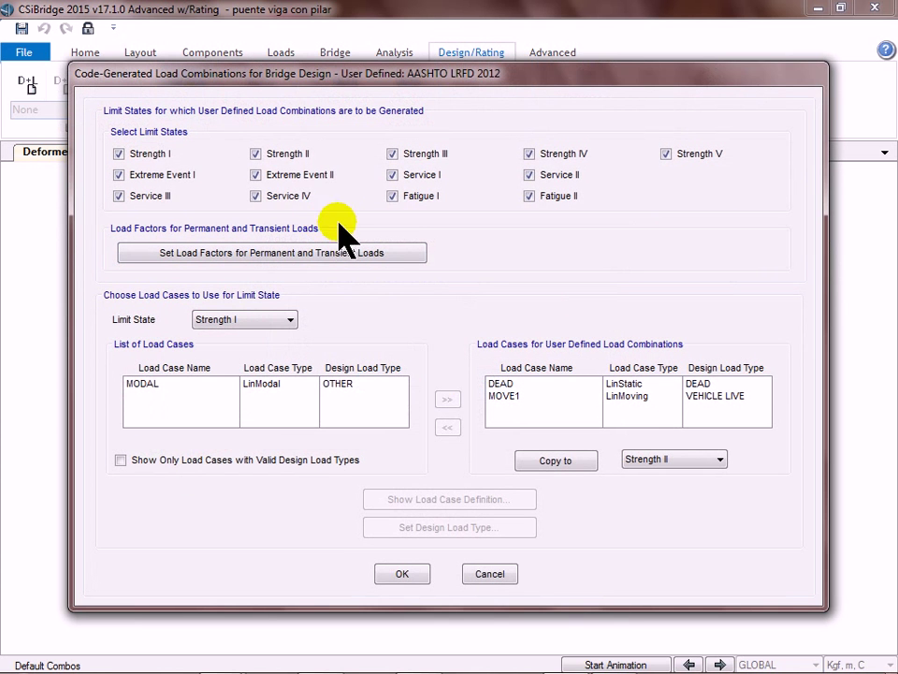
left_click(167, 174)
left_click(142, 195)
left_click(166, 176)
left_click(295, 197)
left_click(413, 196)
left_click(540, 197)
left_click(552, 176)
left_click(690, 154)
left_click(553, 156)
left_click(426, 152)
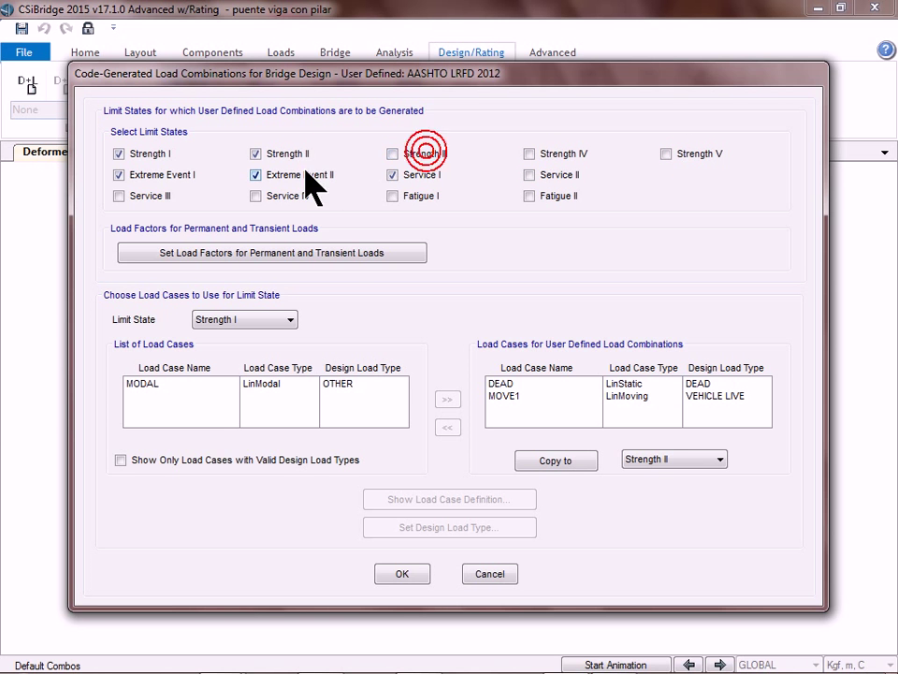